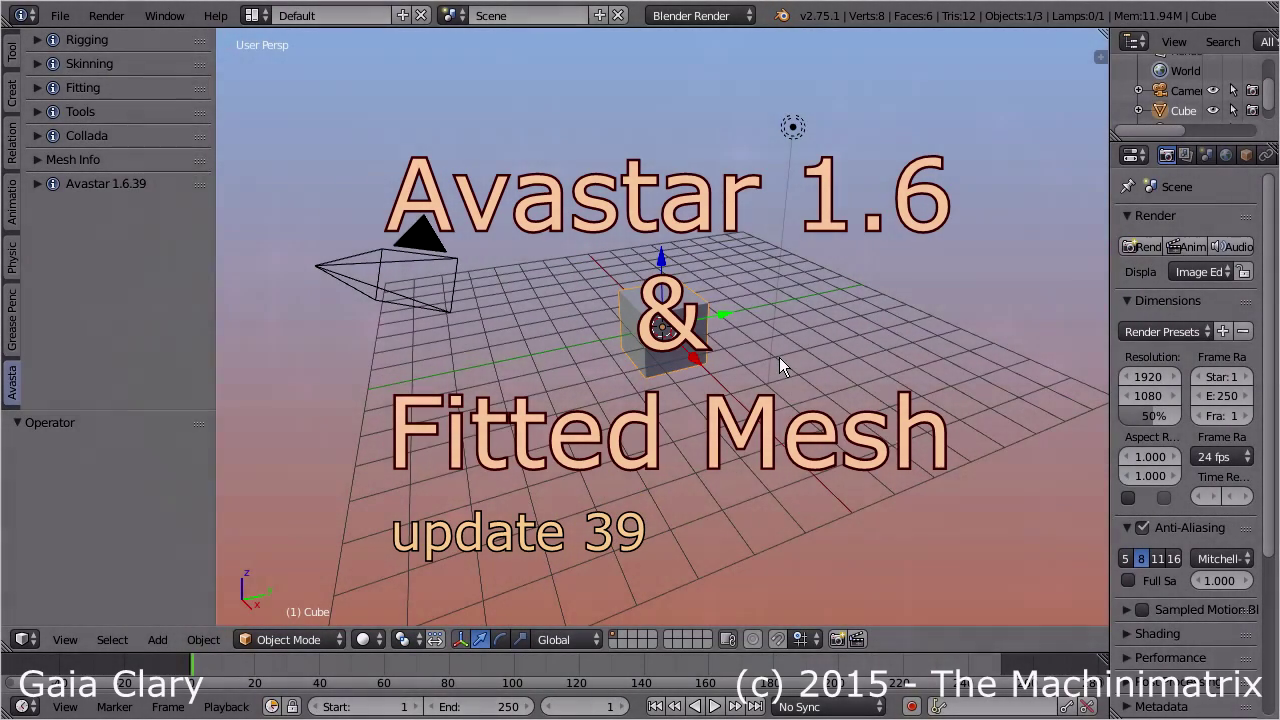
# Step: Delete the default cube and go to Add > Avastar > with Triangles
pyautogui.press('x')
pyautogui.click(757, 366)
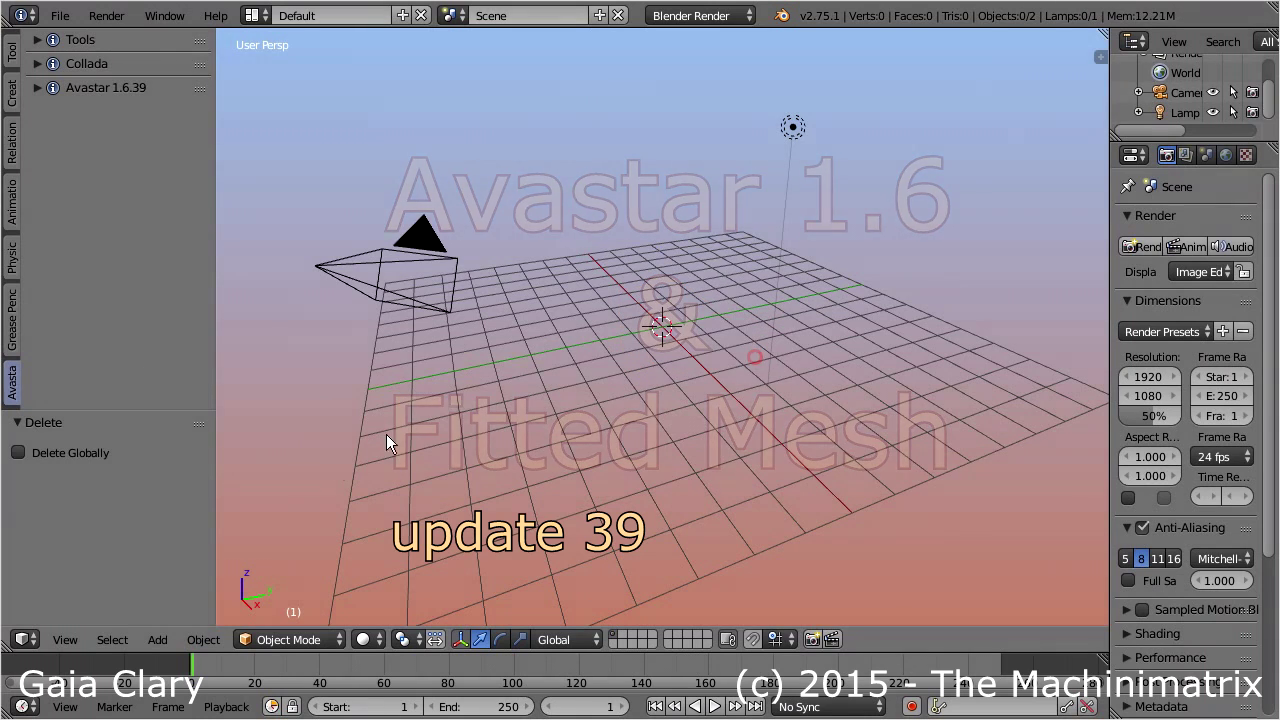
pyautogui.click(157, 639)
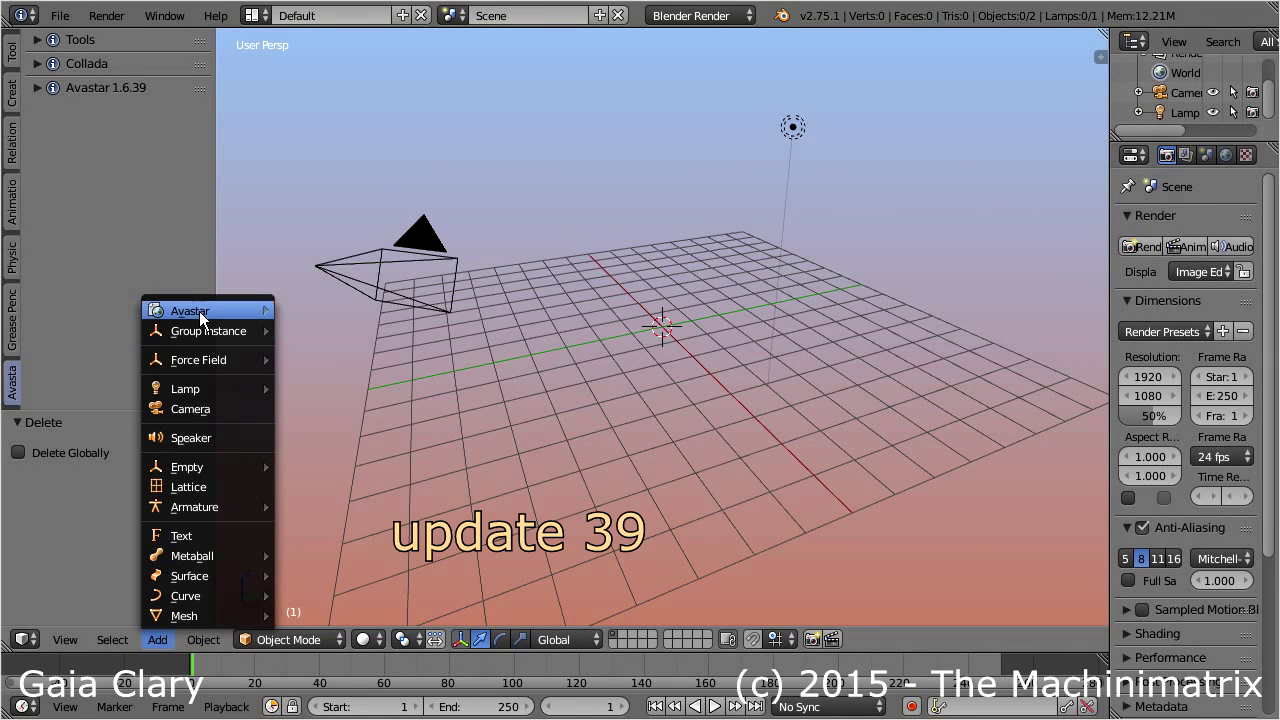
pyautogui.moveTo(210, 311)
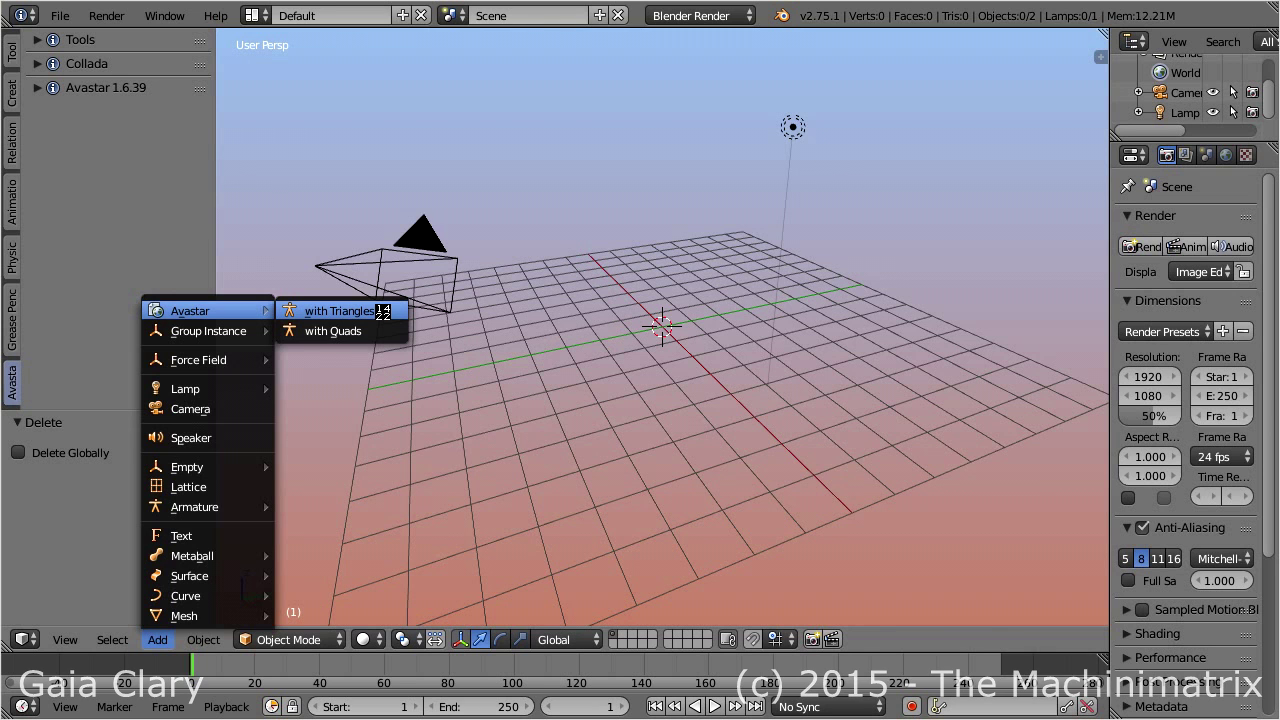
# Step: Frame the avatar in front ortho view and append the Dress object from ava_dress_object.blend
pyautogui.press('KP_1')
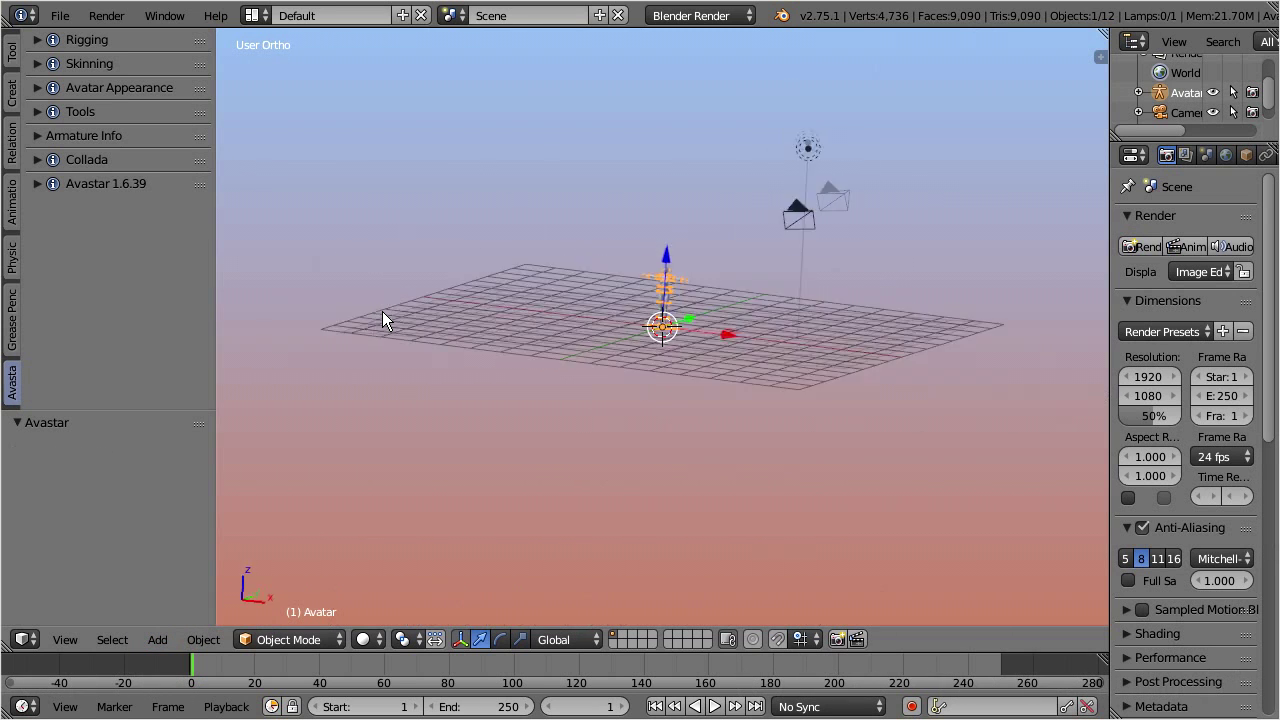
pyautogui.press('KP_Decimal')
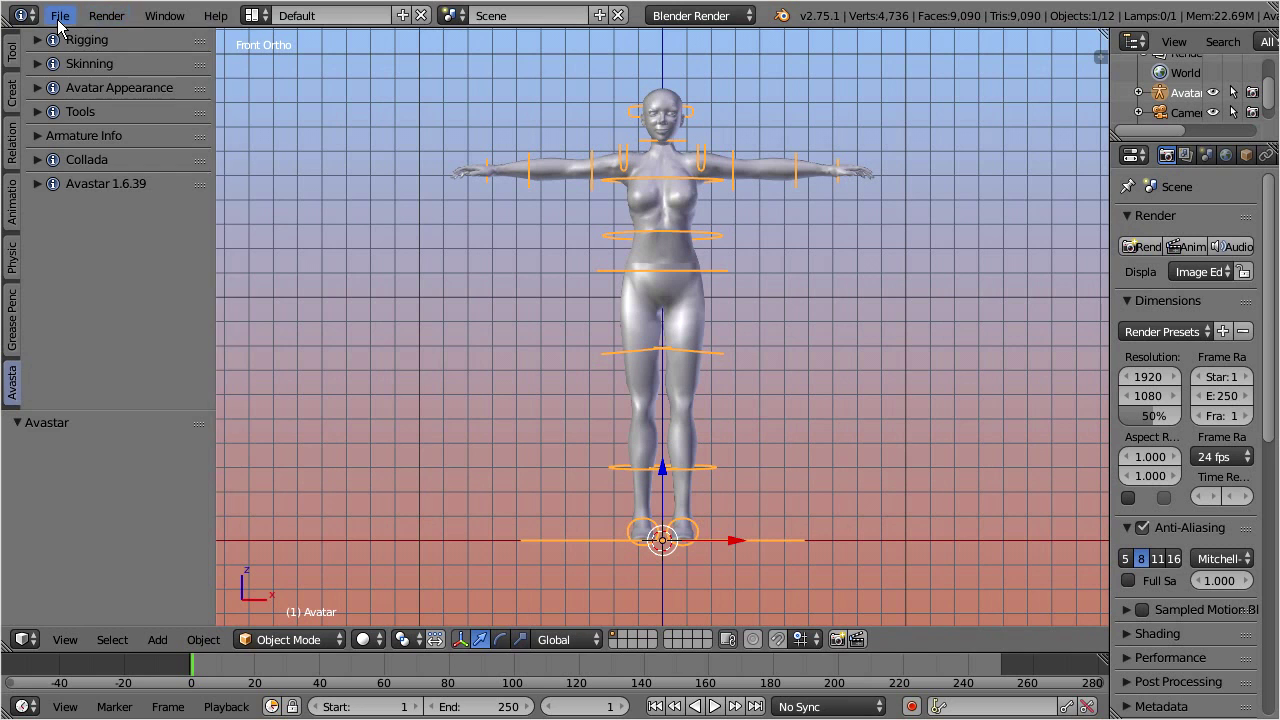
pyautogui.click(59, 15)
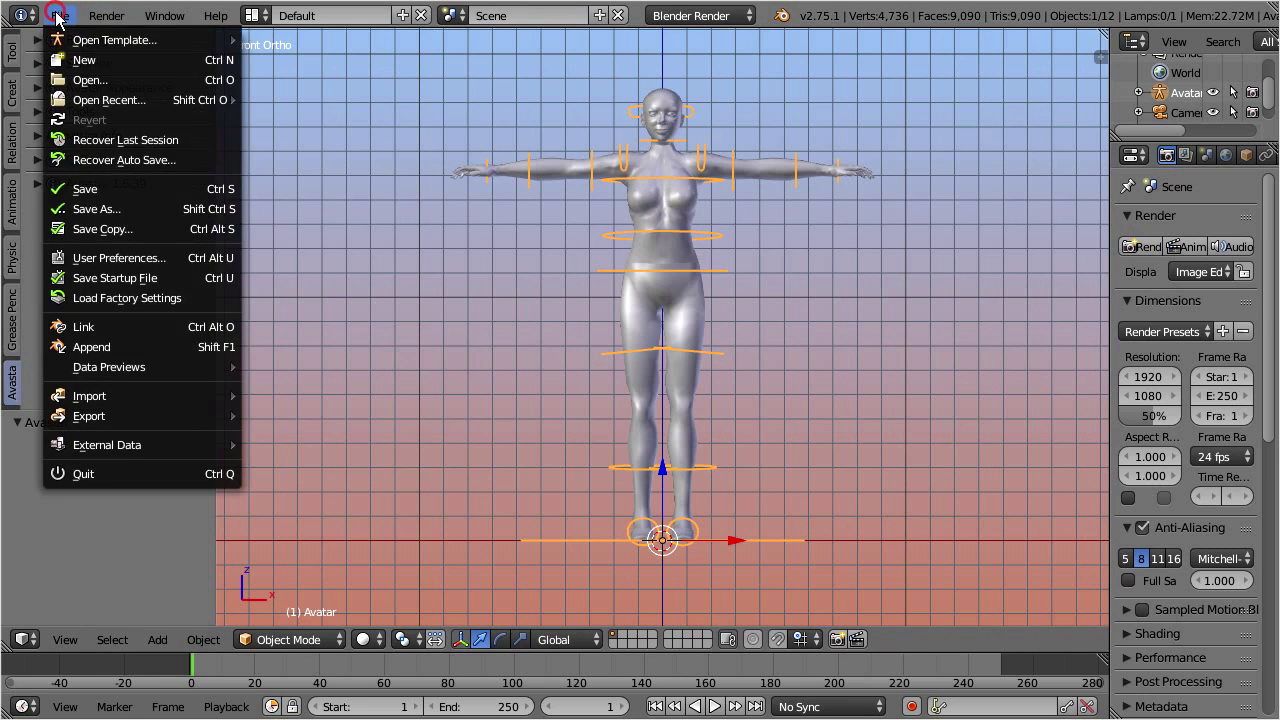
pyautogui.click(91, 347)
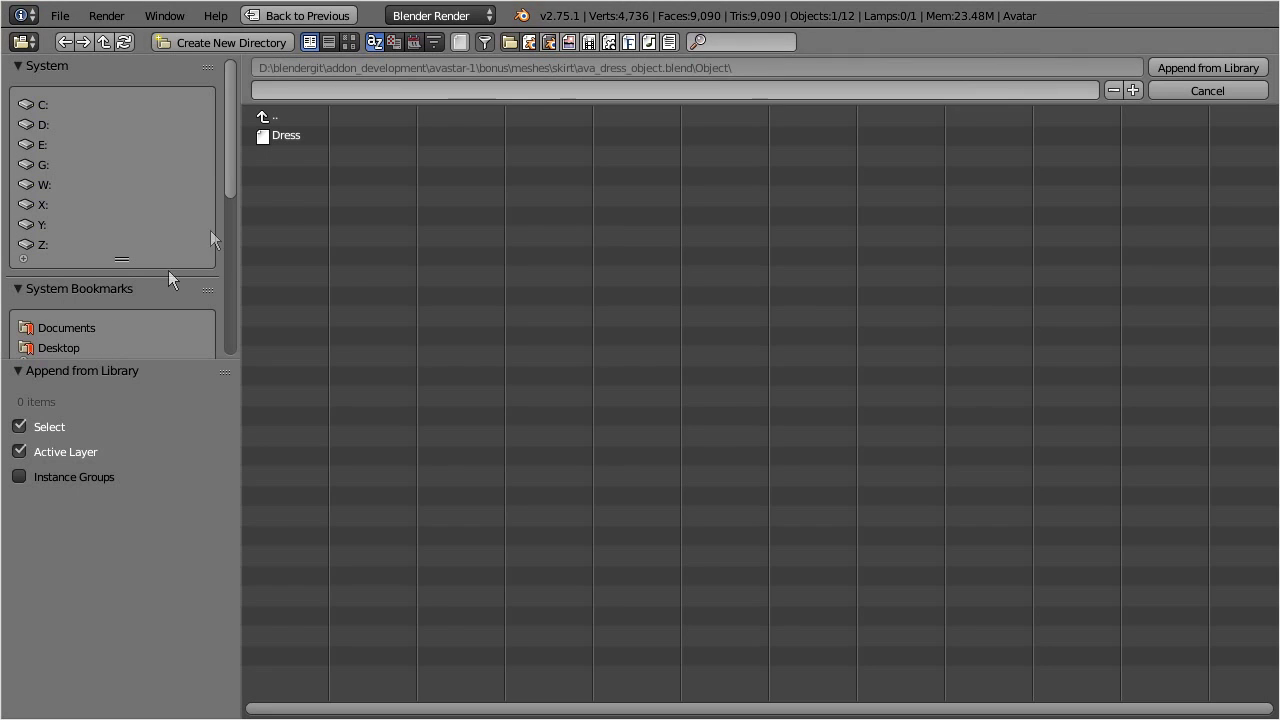
pyautogui.click(286, 137)
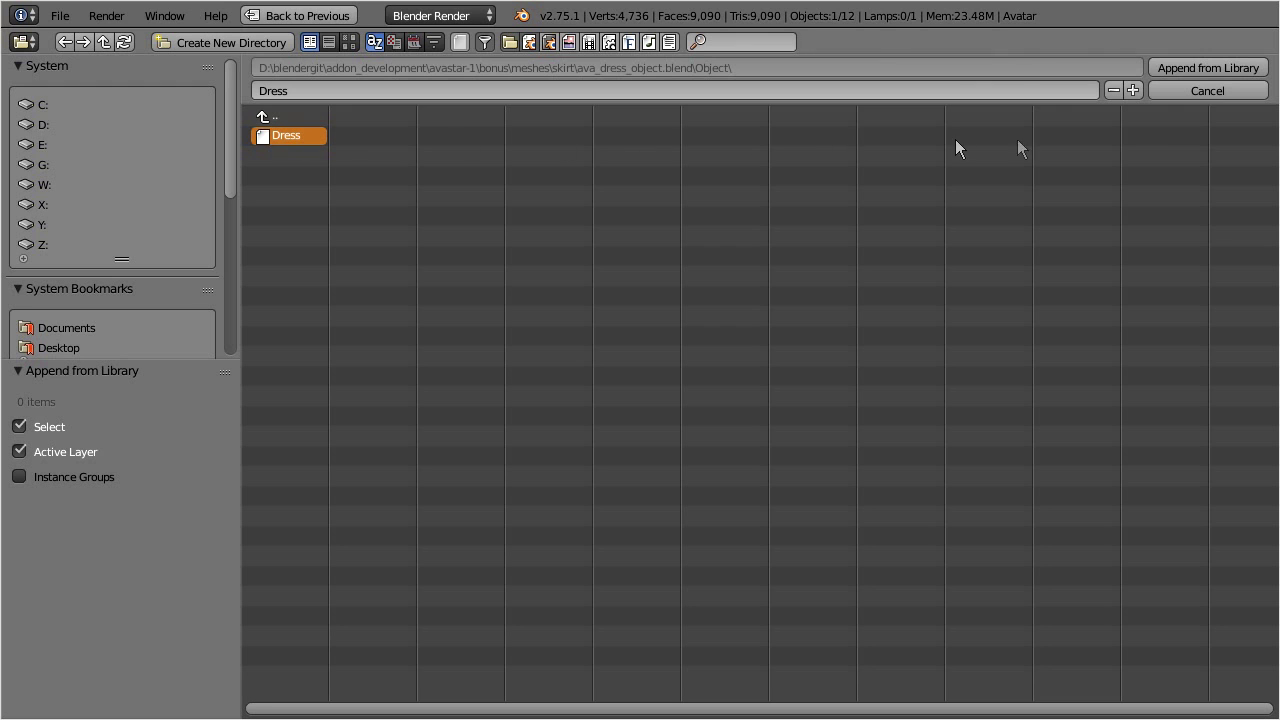
pyautogui.click(1224, 68)
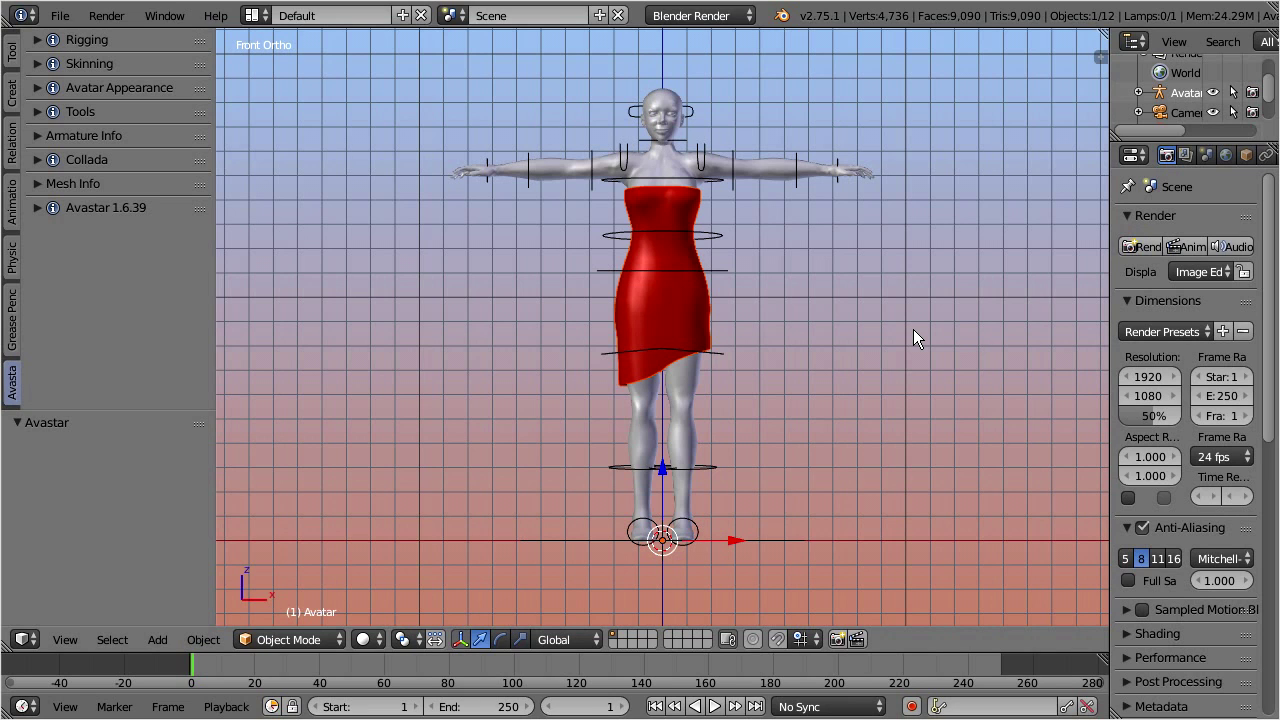
# Step: Show the Dress's full Mesh Data vertex group list, then select the armature with the Dress active
pyautogui.rightClick(712, 313)
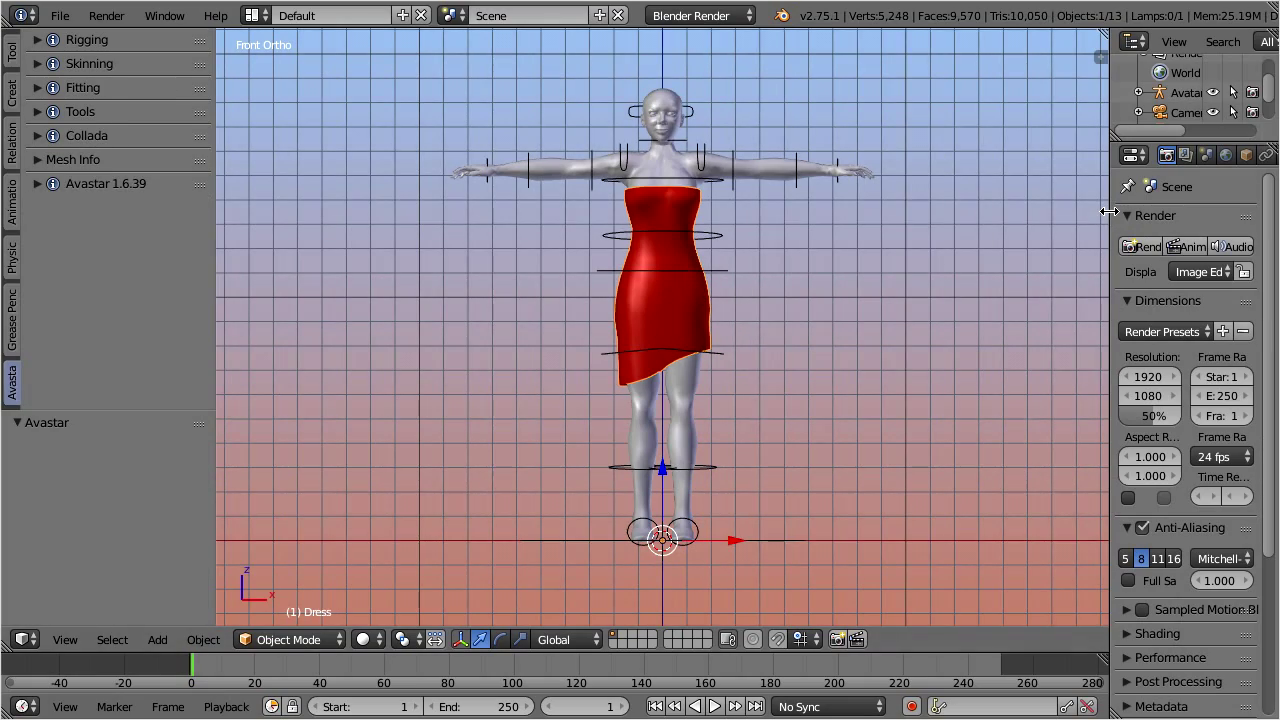
pyautogui.moveTo(1110, 213); pyautogui.dragTo(941, 215)
pyautogui.click(1138, 156)
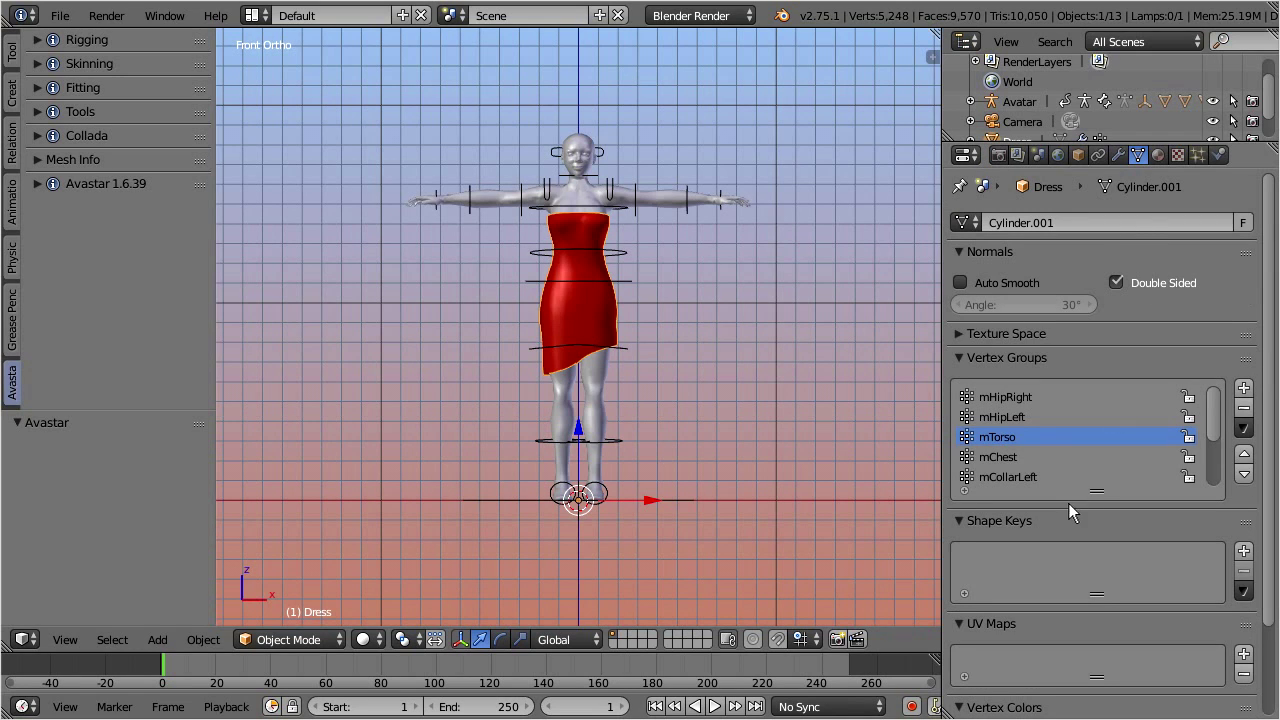
pyautogui.moveTo(1097, 488); pyautogui.dragTo(1103, 689)
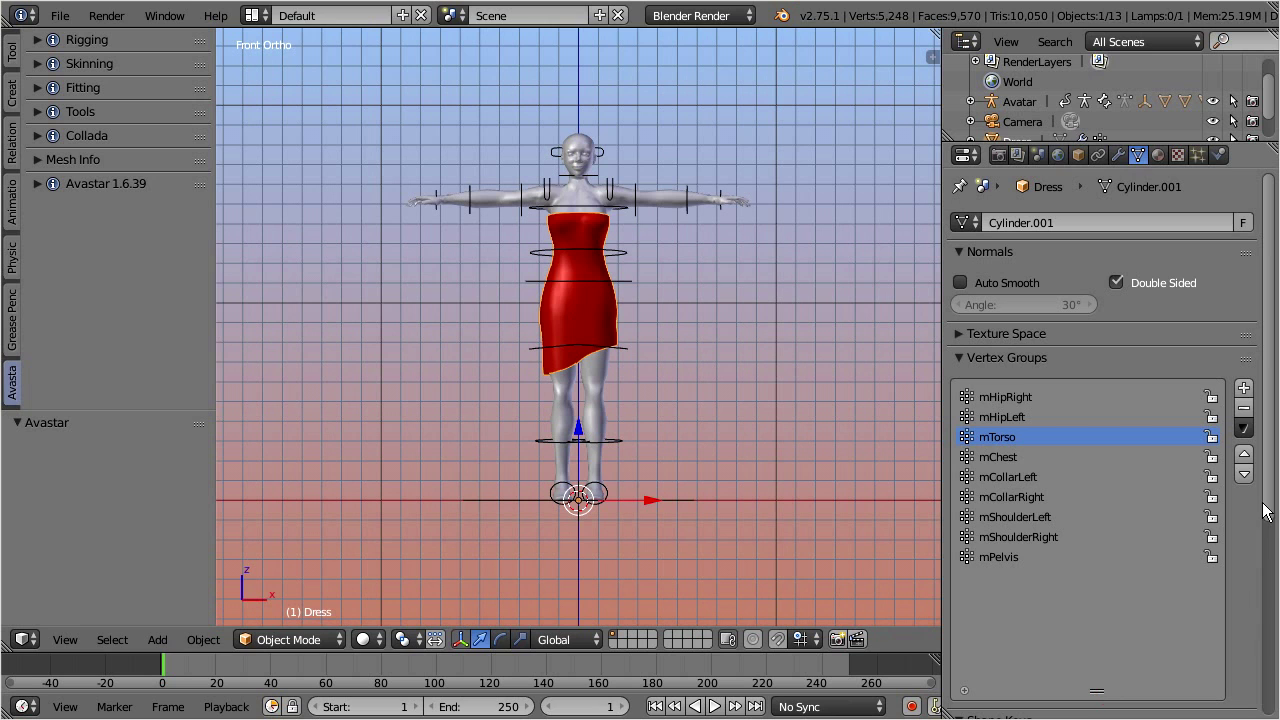
pyautogui.scroll(-3, 1268, 562)
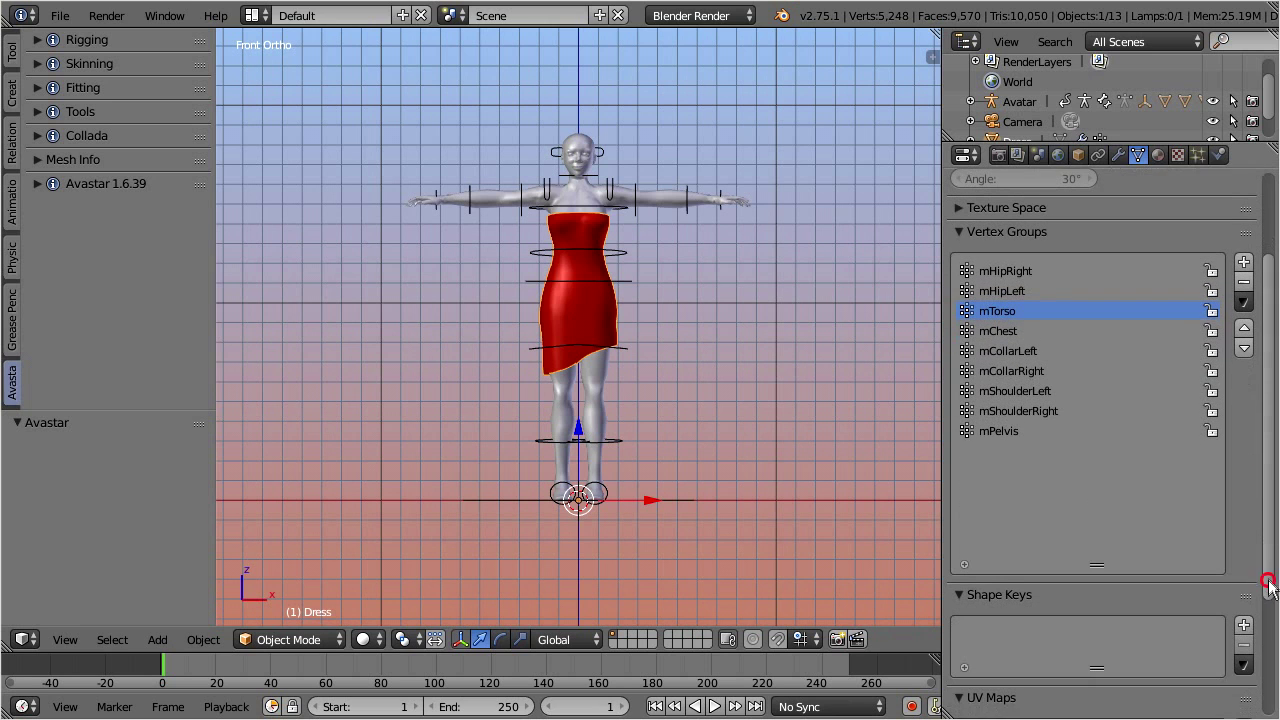
pyautogui.rightClick(626, 282)
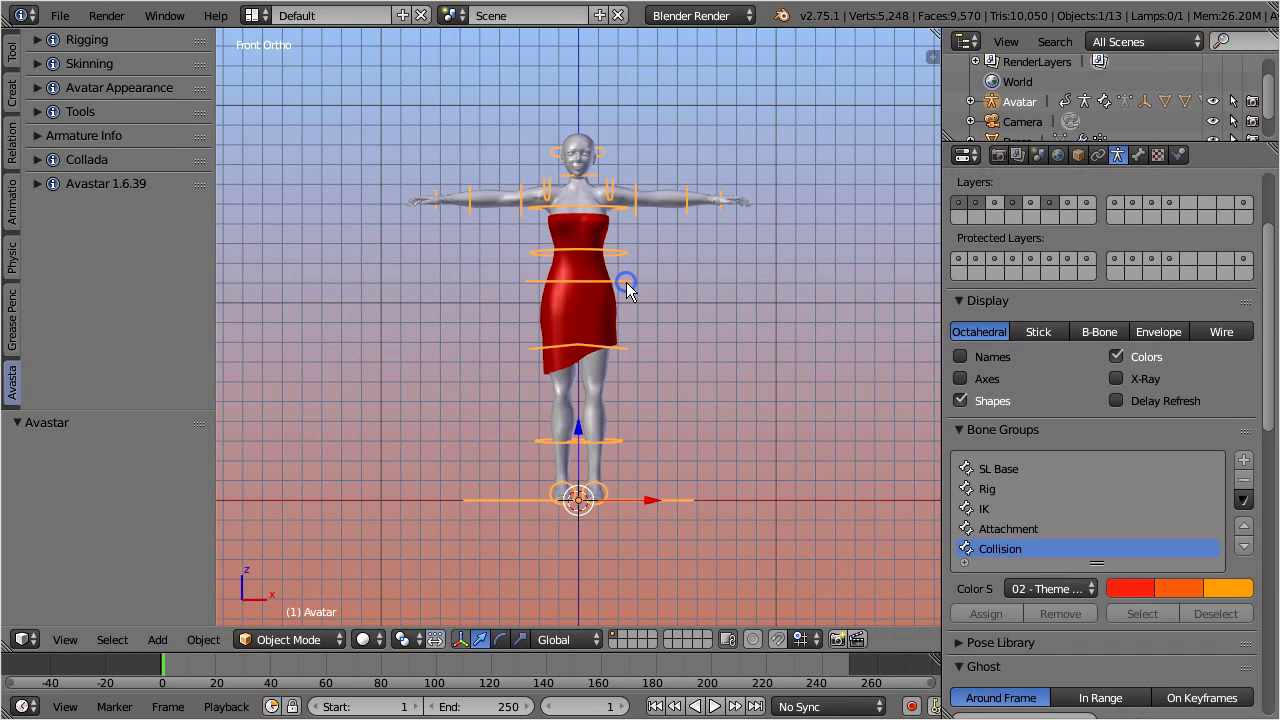
pyautogui.keyDown('shift'); pyautogui.rightClick(615, 318); pyautogui.keyUp('shift')
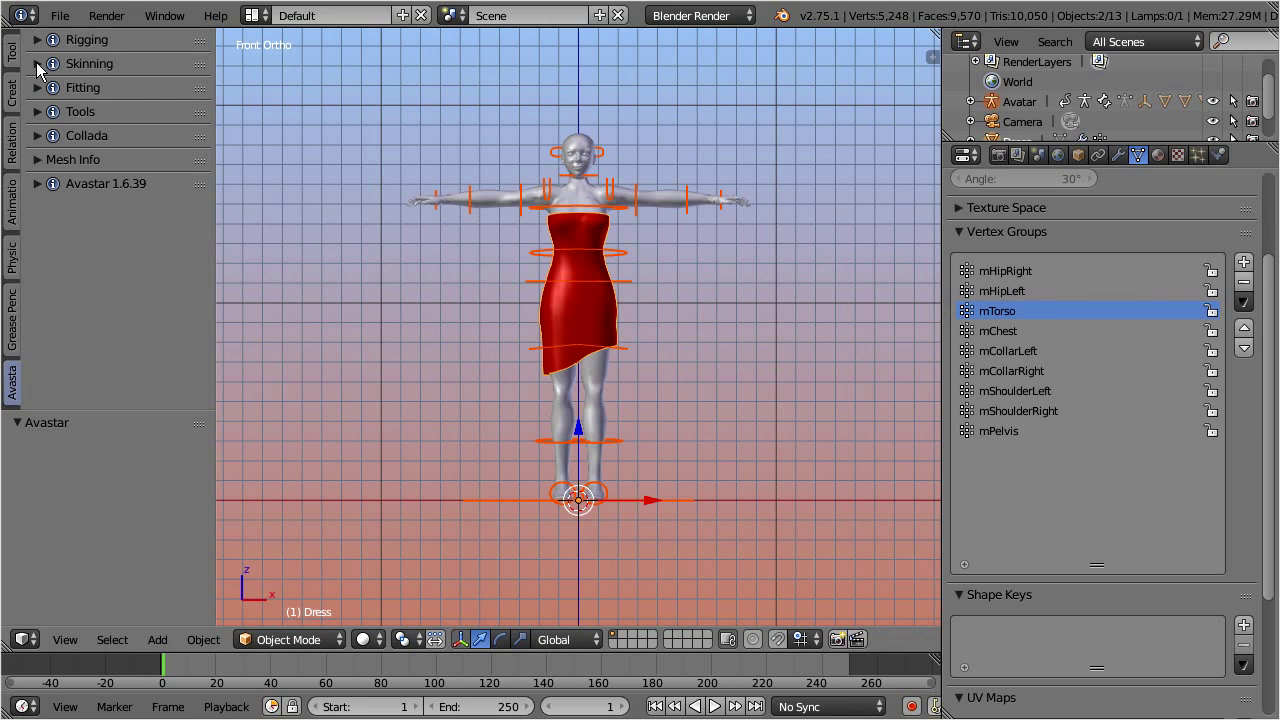
# Step: In Avastar's Skinning panel, change the Weight option from Meshes to Keep
pyautogui.click(12, 392)
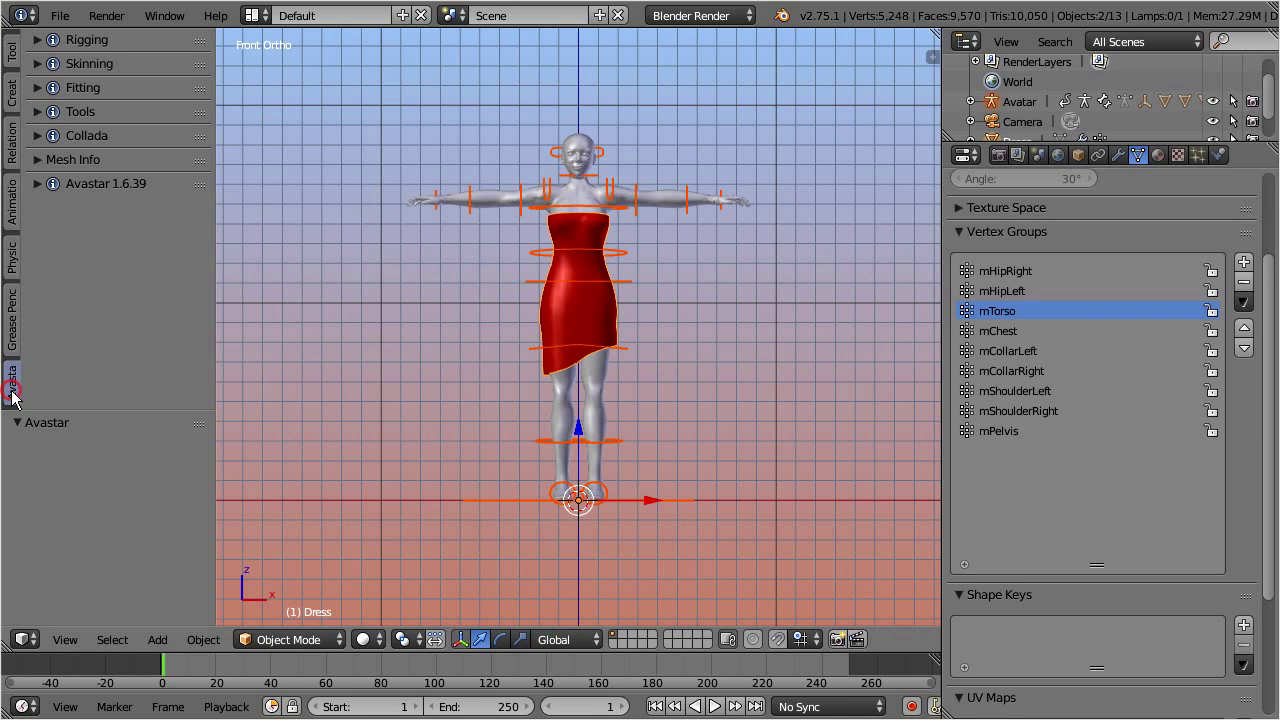
pyautogui.click(38, 65)
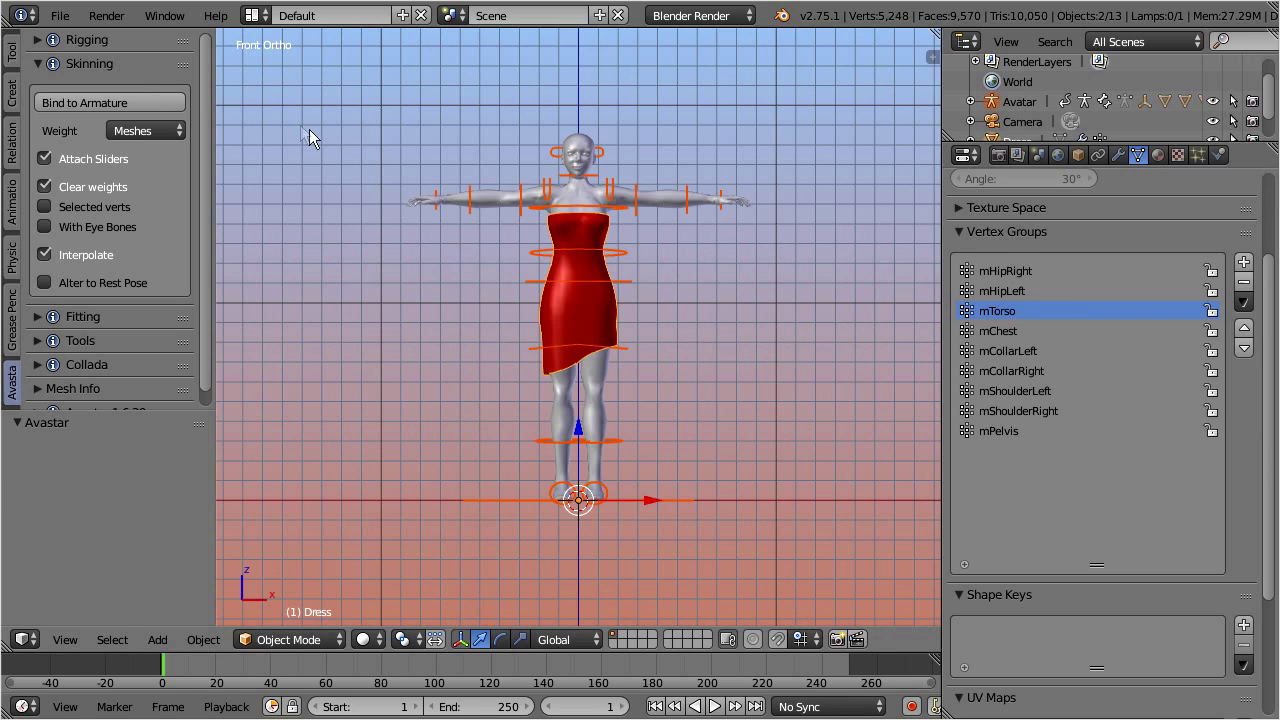
pyautogui.click(179, 131)
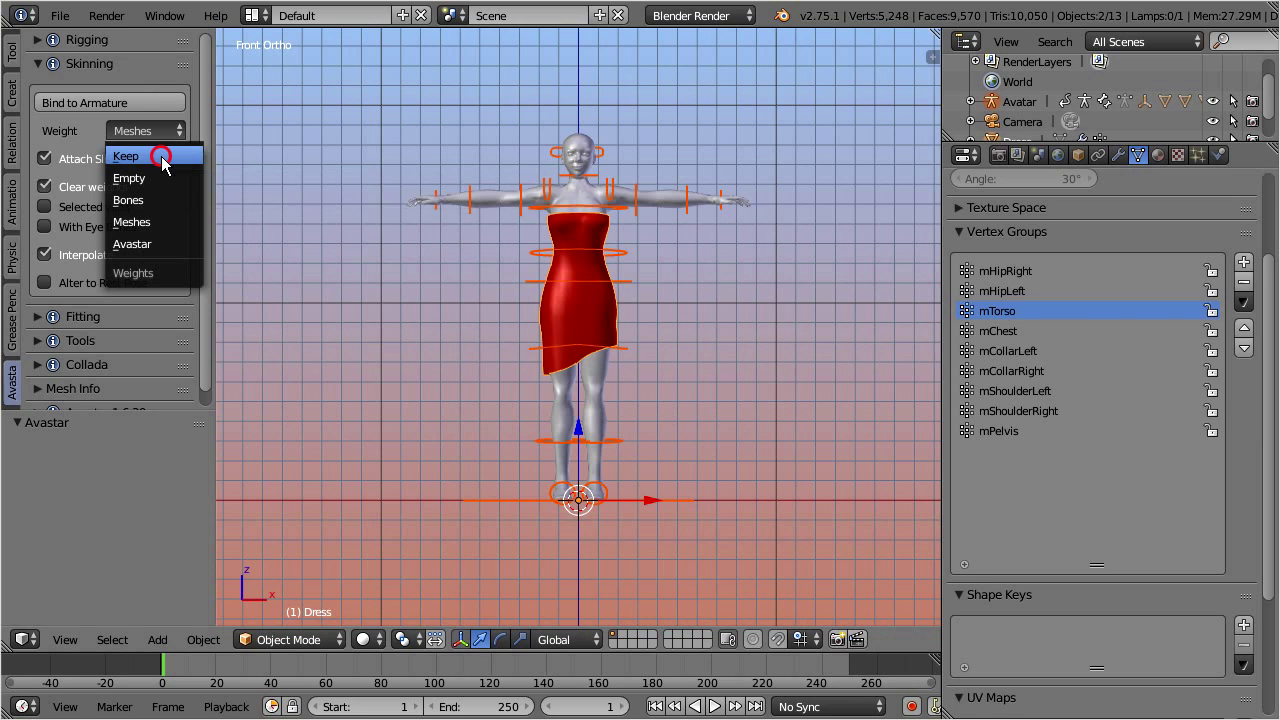
pyautogui.click(163, 160)
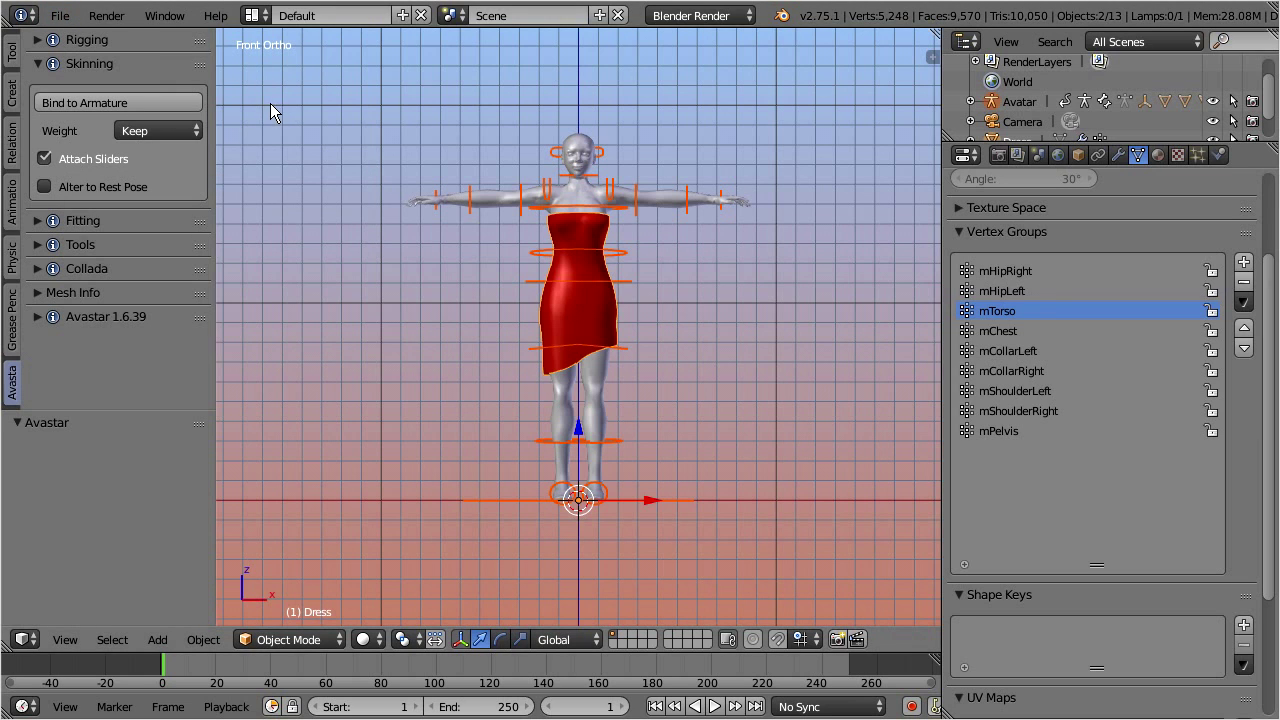
# Step: Bind the Dress to the Avastar armature, then collapse the Skinning panel
pyautogui.click(194, 102)
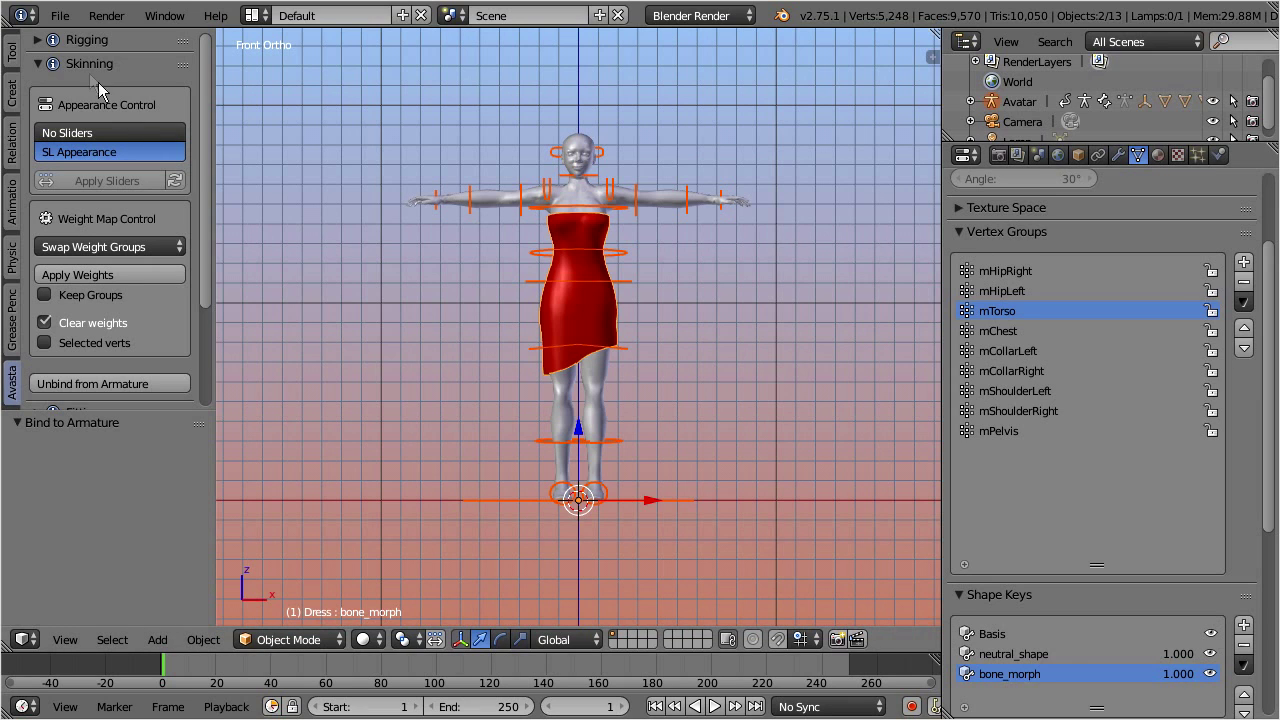
pyautogui.click(39, 63)
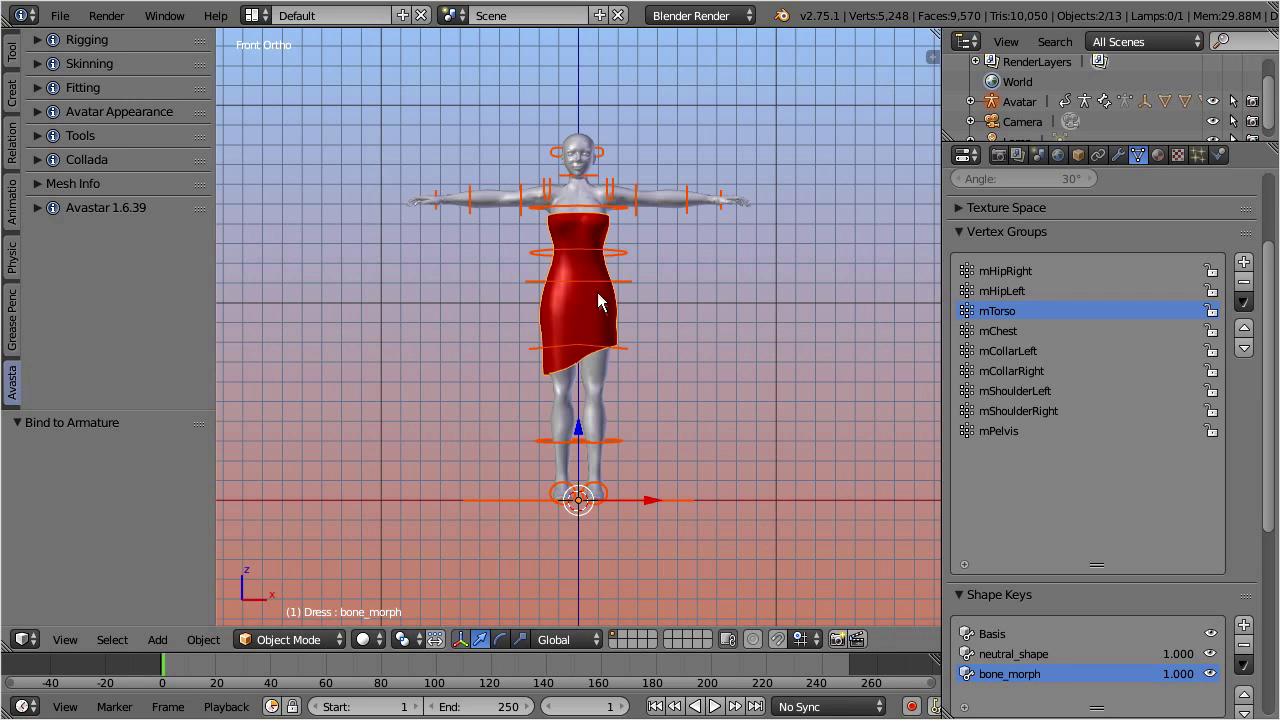
# Step: Expand Rigging and switch the Dress into Weight Paint mode with Skin
pyautogui.click(40, 46)
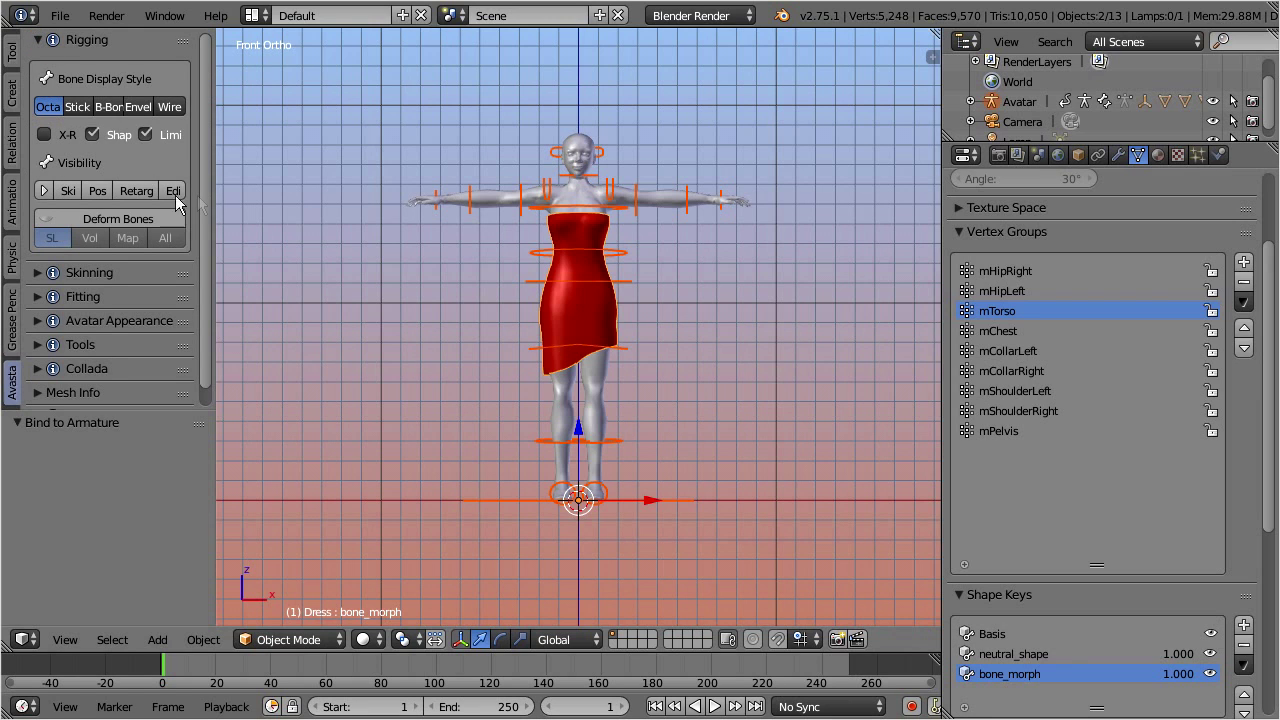
pyautogui.moveTo(220, 195); pyautogui.dragTo(233, 195)
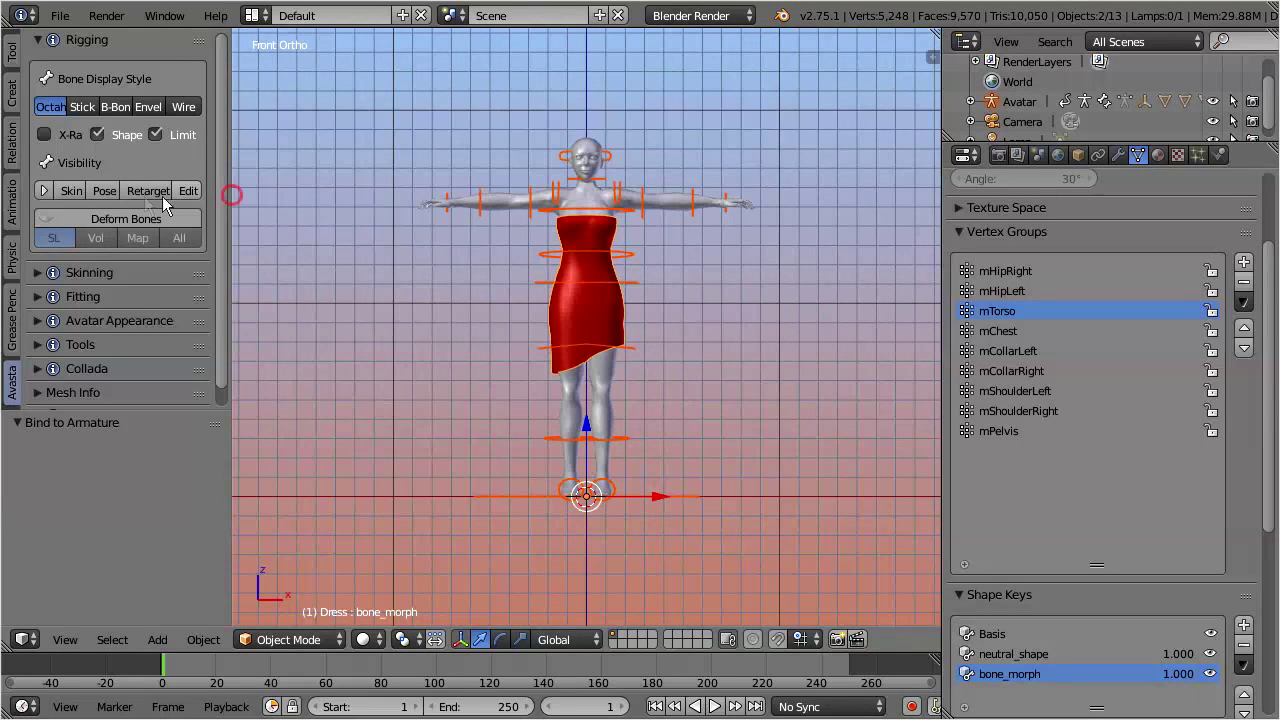
pyautogui.click(73, 193)
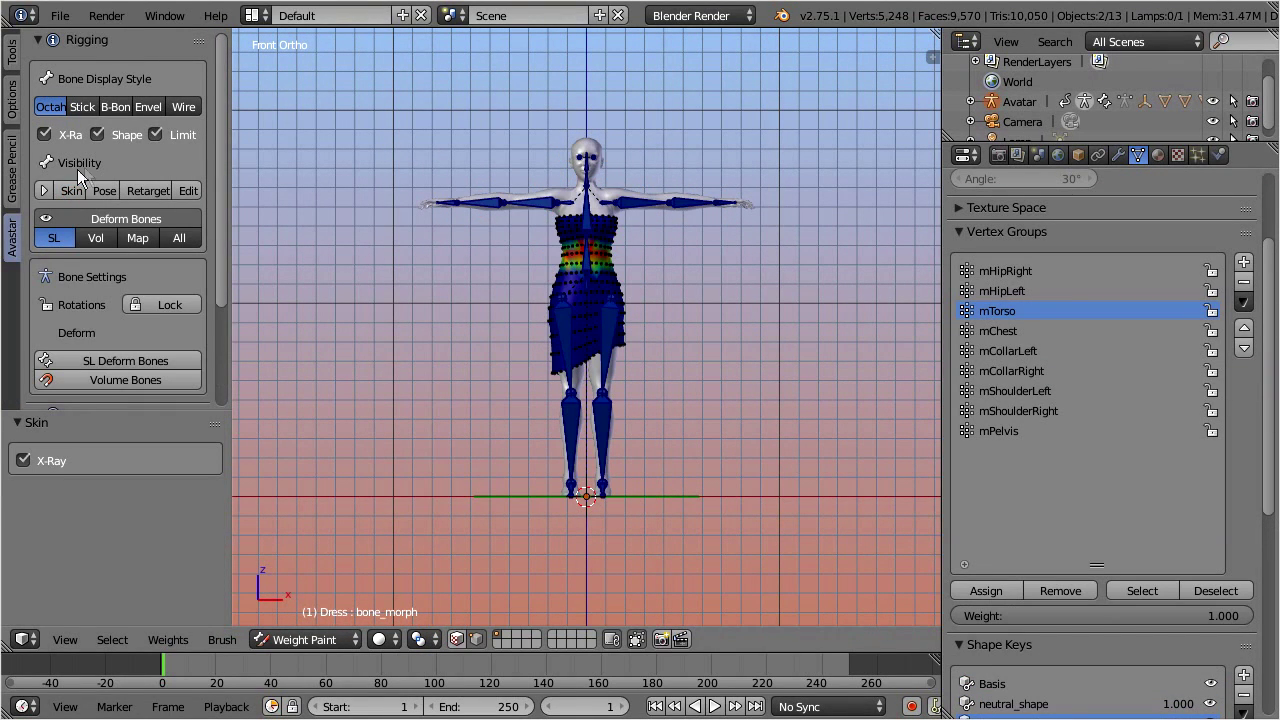
# Step: Turn off Limit, draw bones as Stick, disable the face mask, and show only Map deform bones
pyautogui.click(155, 135)
pyautogui.click(84, 107)
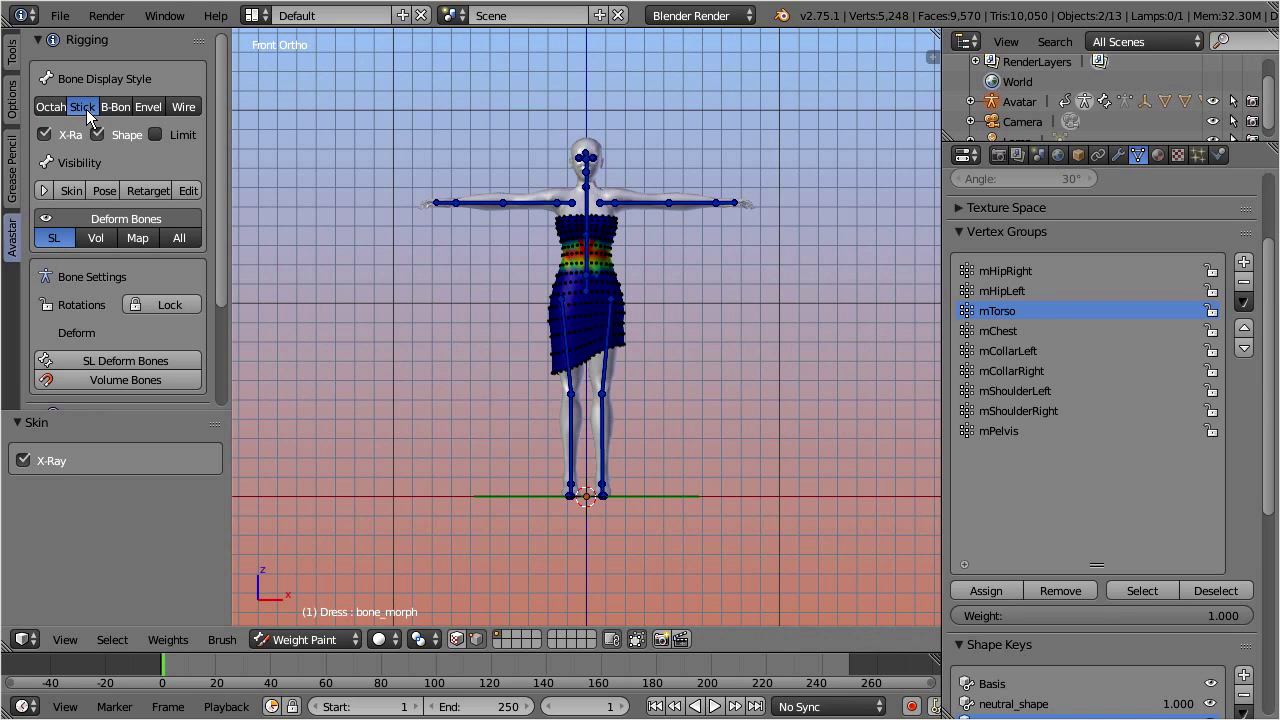
pyautogui.click(479, 638)
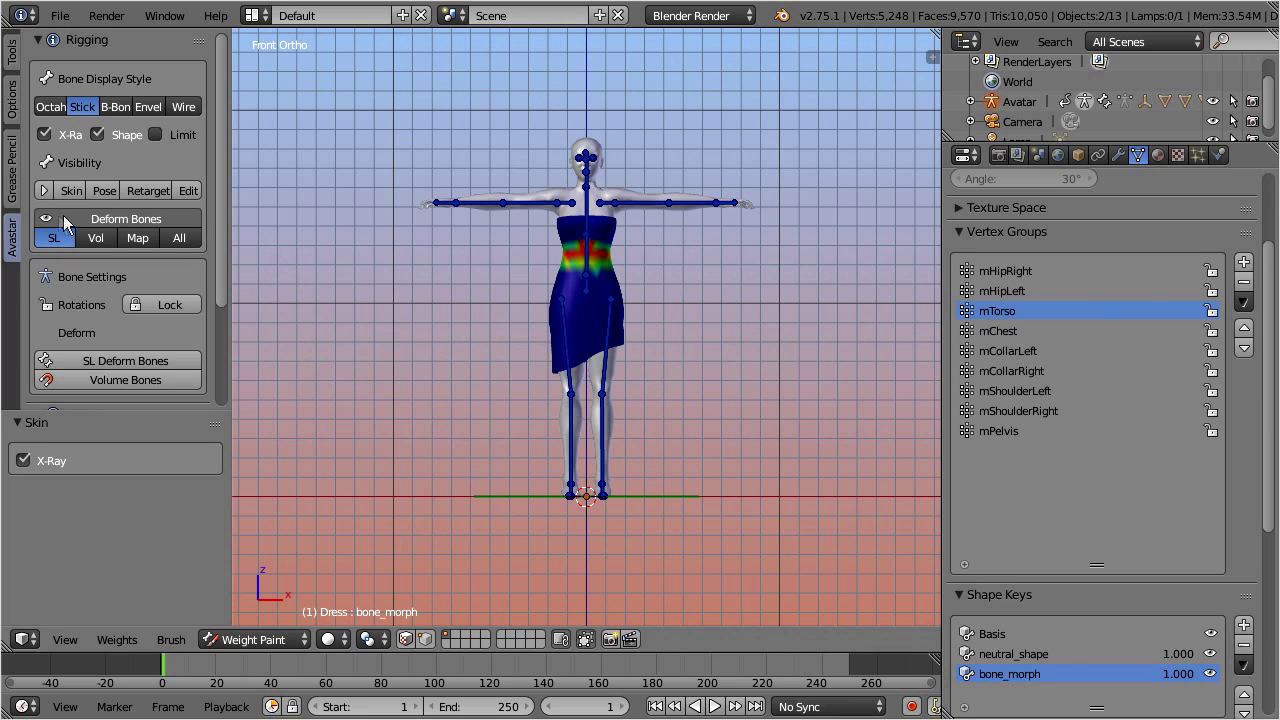
pyautogui.click(139, 238)
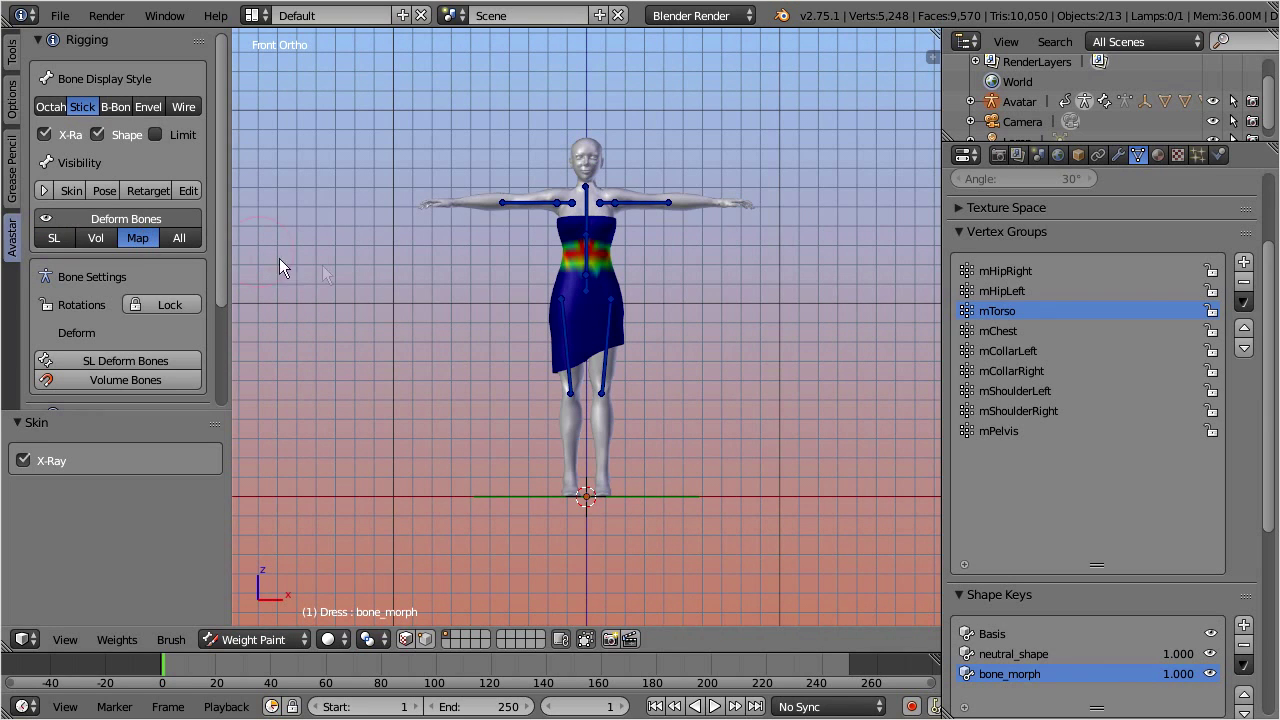
pyautogui.scroll(3, 505, 312)
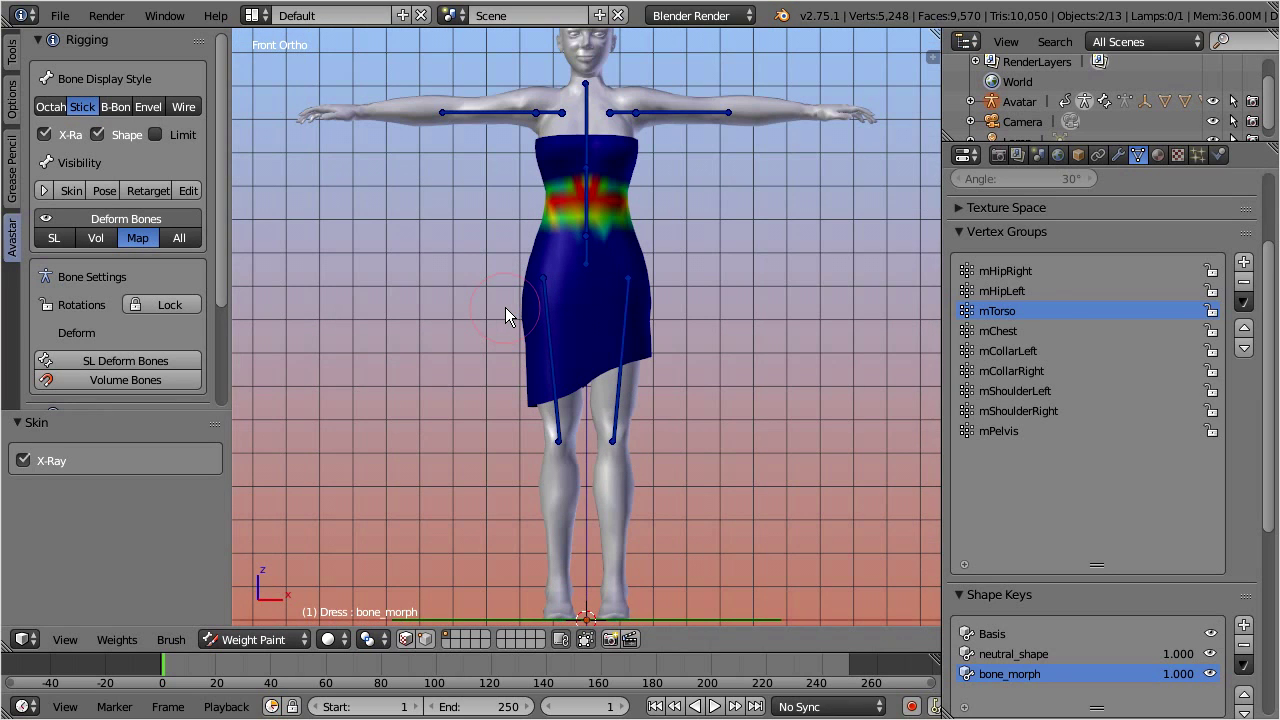
pyautogui.keyDown('shift'); pyautogui.moveTo(505, 307); pyautogui.dragTo(506, 398, button='middle'); pyautogui.keyUp('shift')
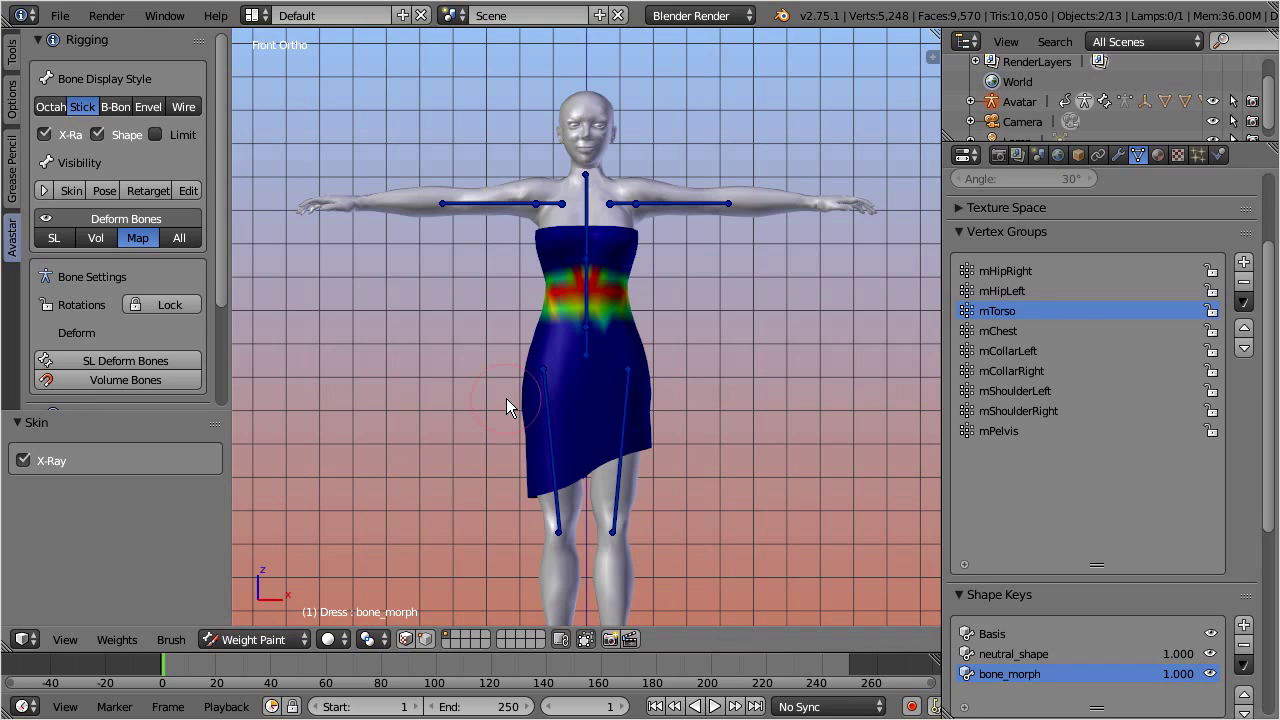
# Step: Collapse Rigging, expand the Fitting panel, and open the Fitting Presets dropdown
pyautogui.click(36, 39)
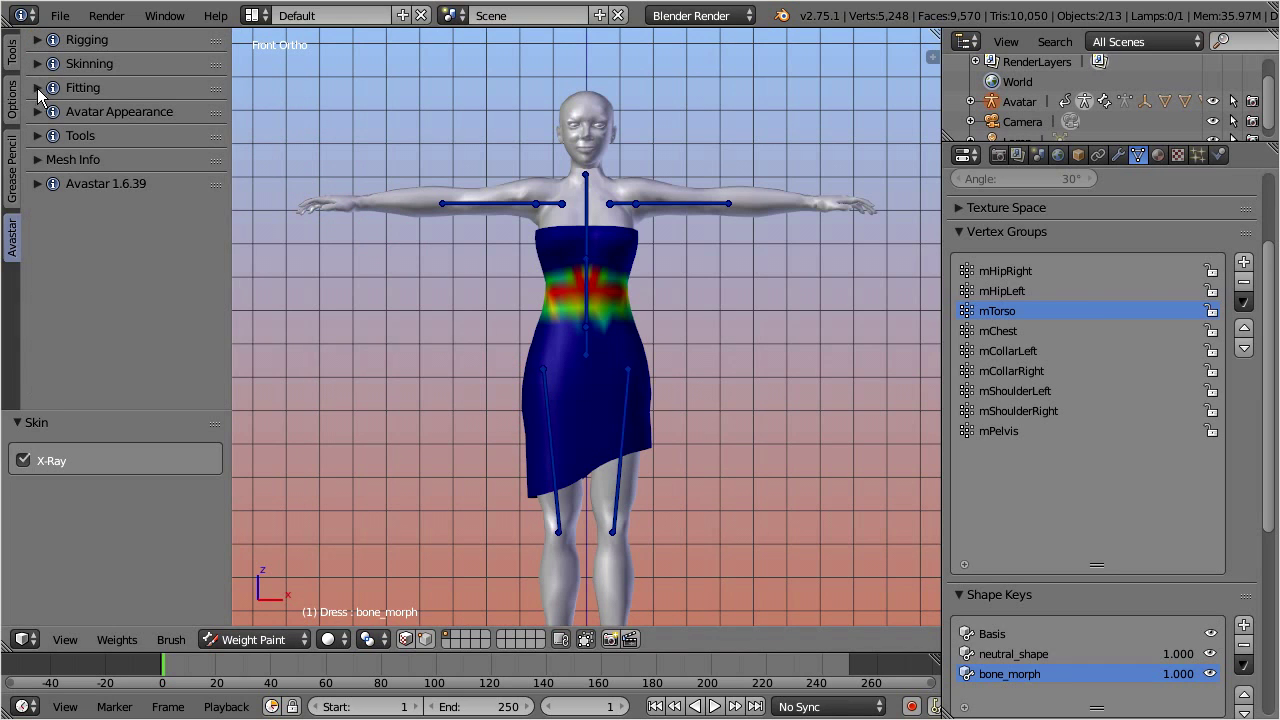
pyautogui.click(36, 88)
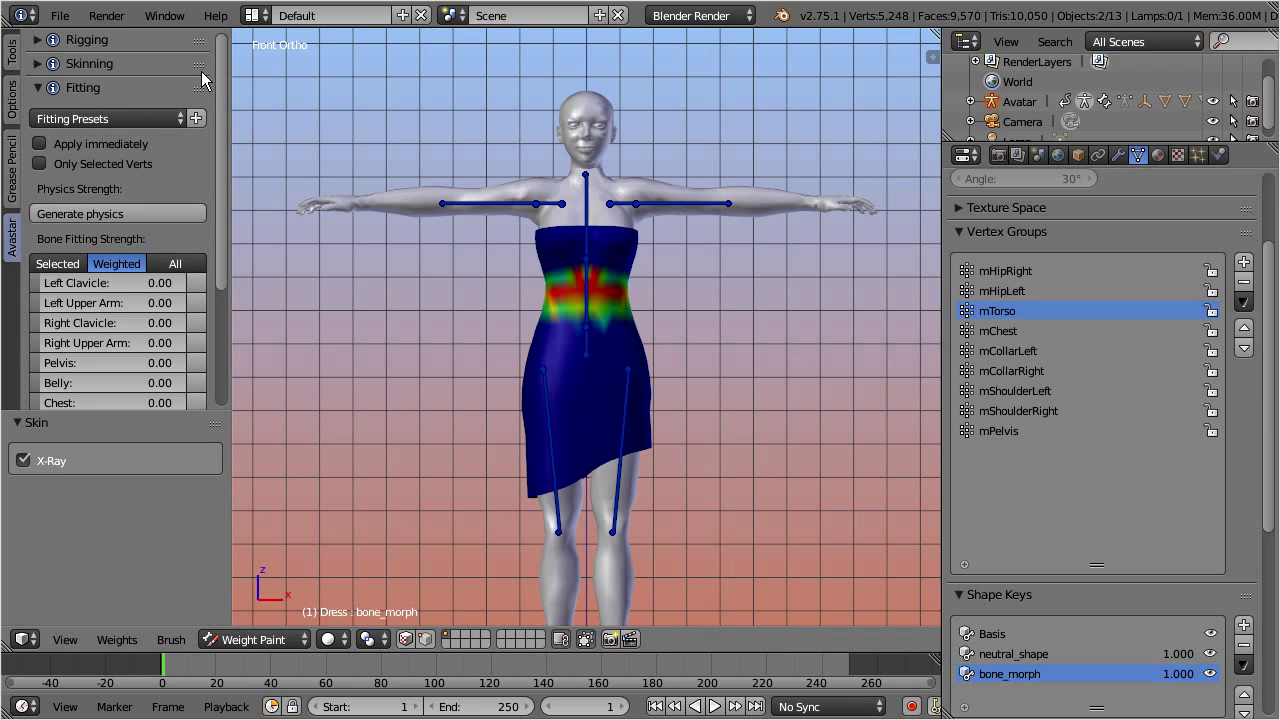
pyautogui.moveTo(221, 69); pyautogui.dragTo(221, 116)
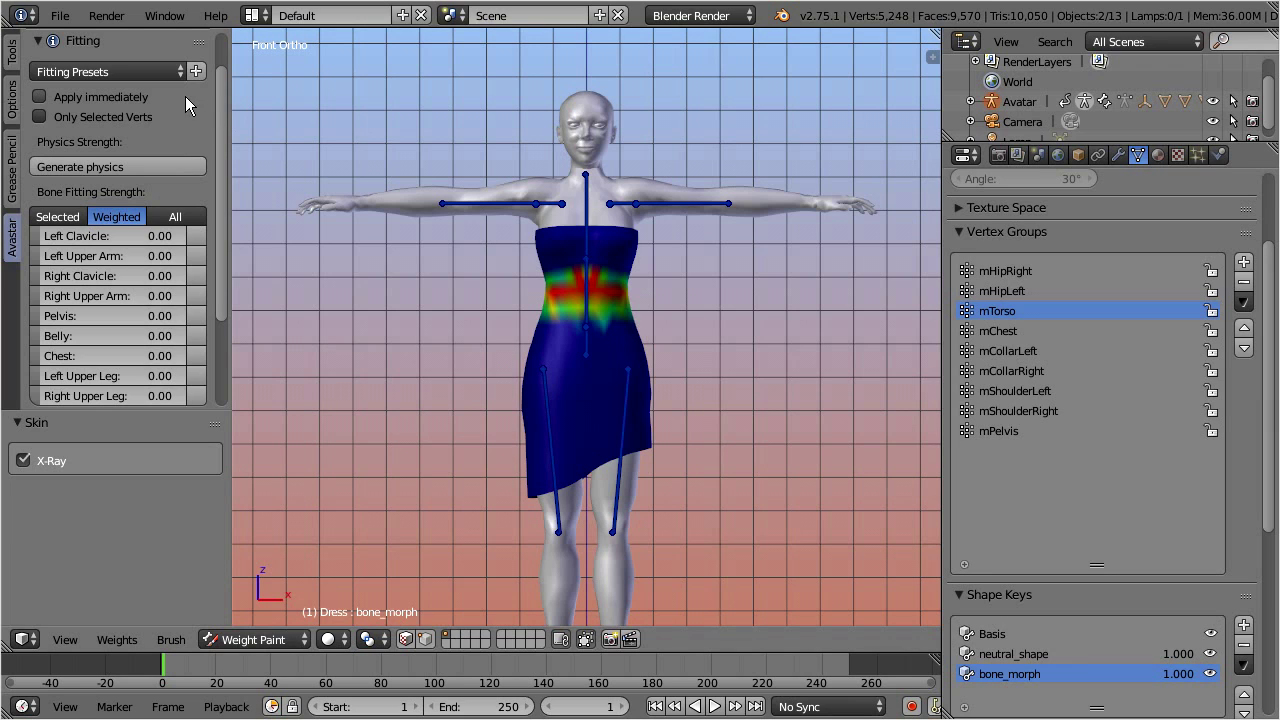
pyautogui.click(166, 72)
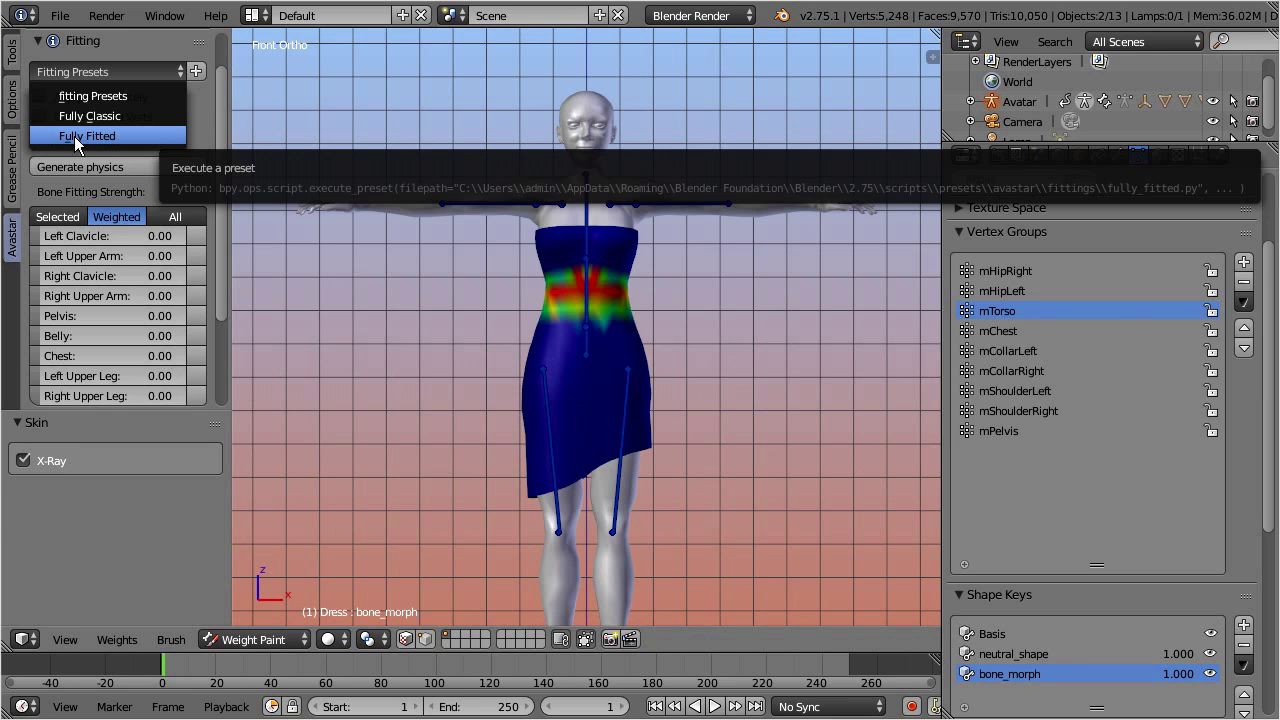
# Step: Apply the Fully Fitted preset so every bone fitting strength becomes 1.00, revealing Avatar Appearance
pyautogui.click(137, 136)
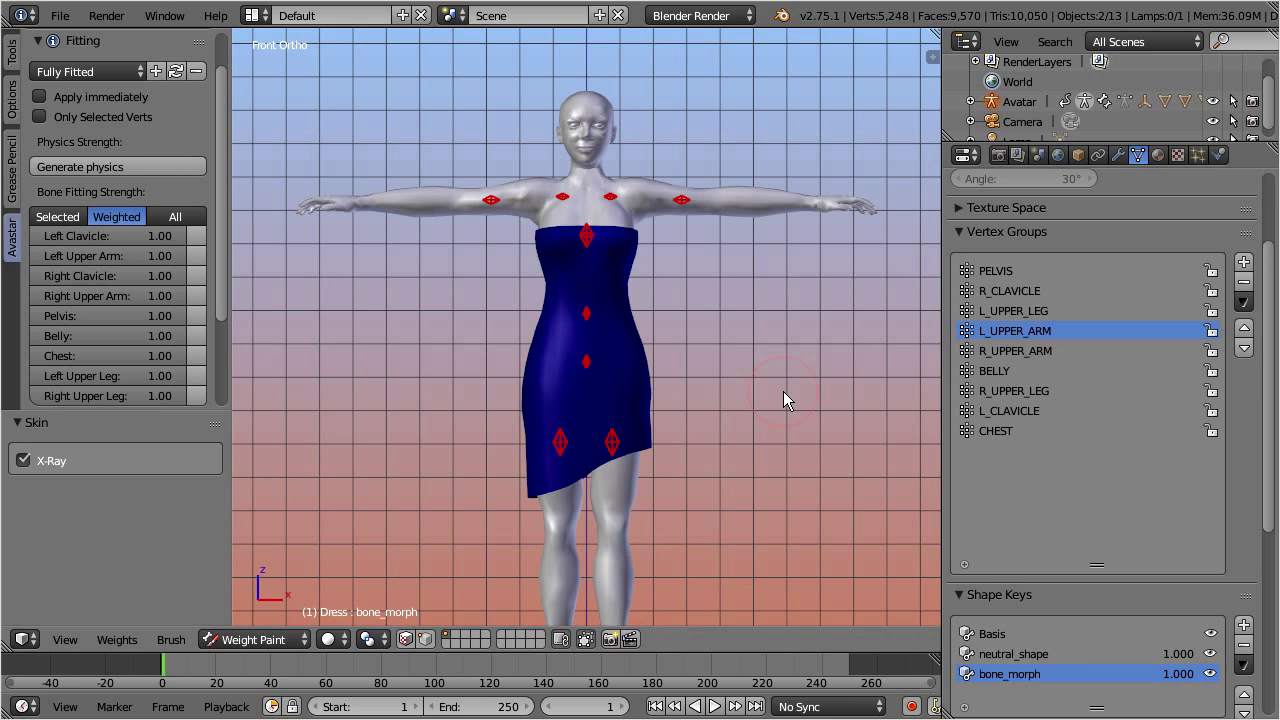
pyautogui.moveTo(620, 400); pyautogui.dragTo(782, 400, button='middle')
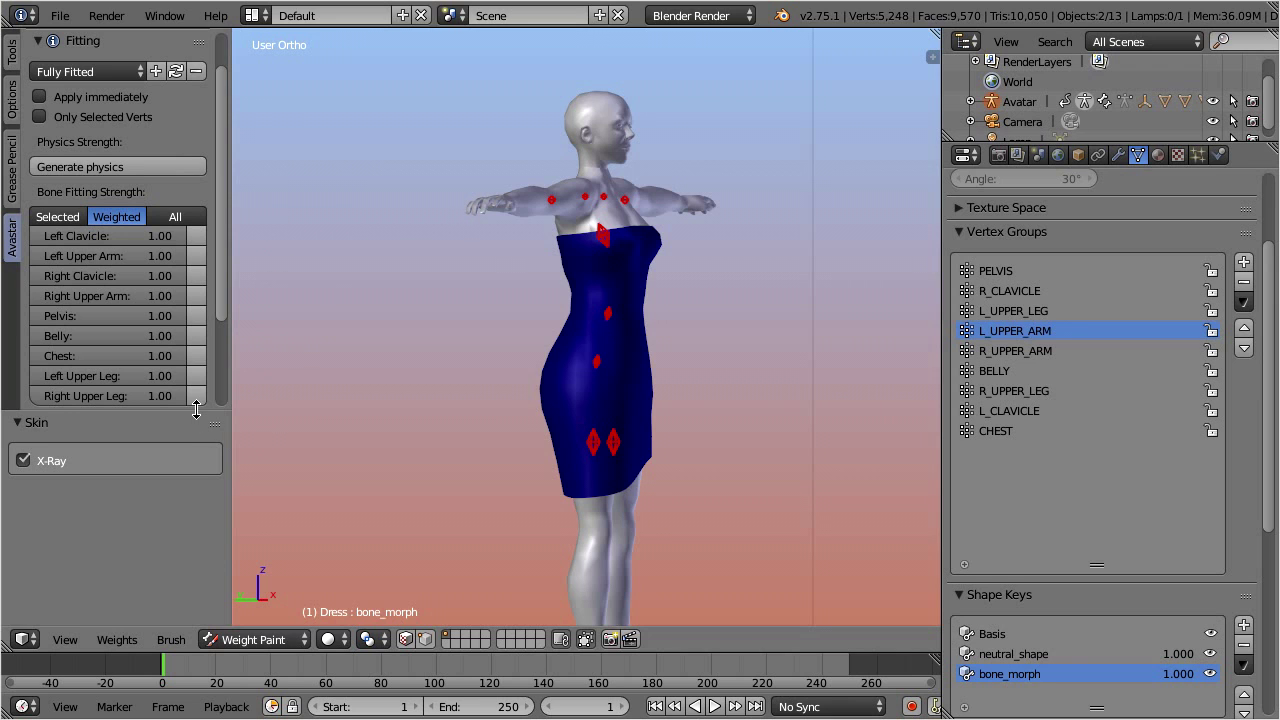
pyautogui.moveTo(196, 409); pyautogui.dragTo(194, 558)
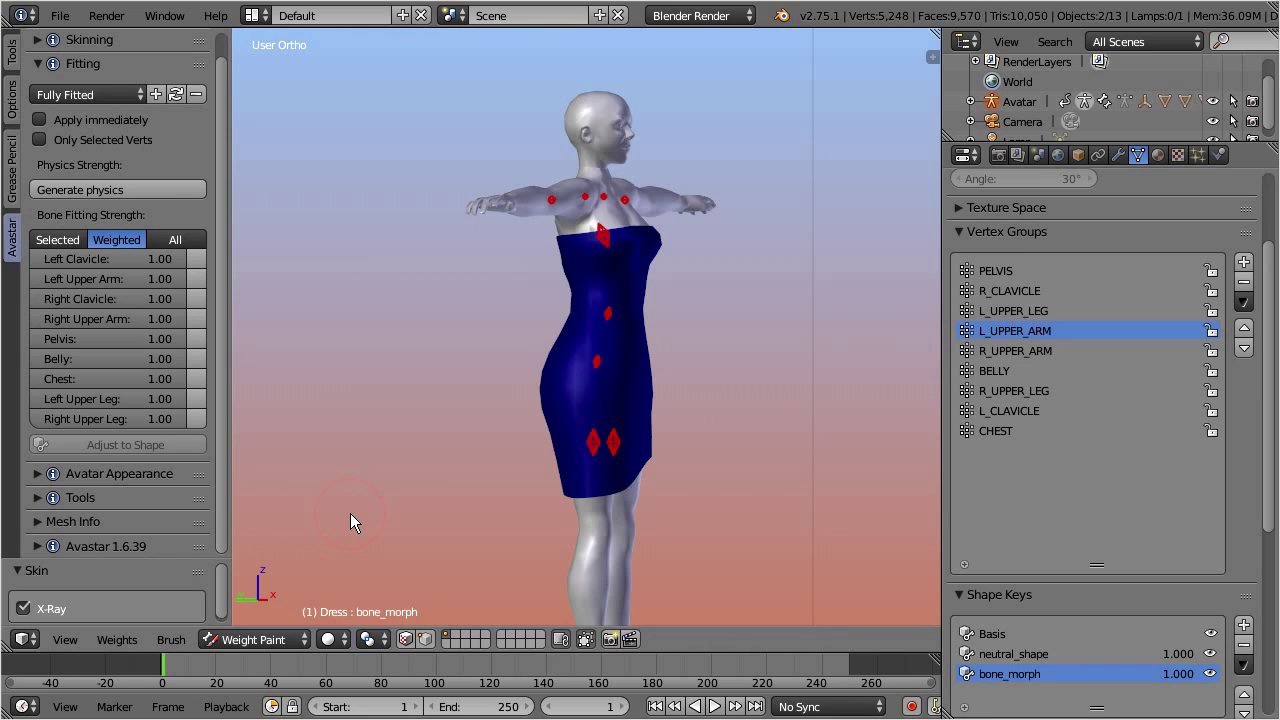
# Step: Expand Avatar Appearance, load the appearance sliders, and open the slider sections dropdown
pyautogui.click(39, 476)
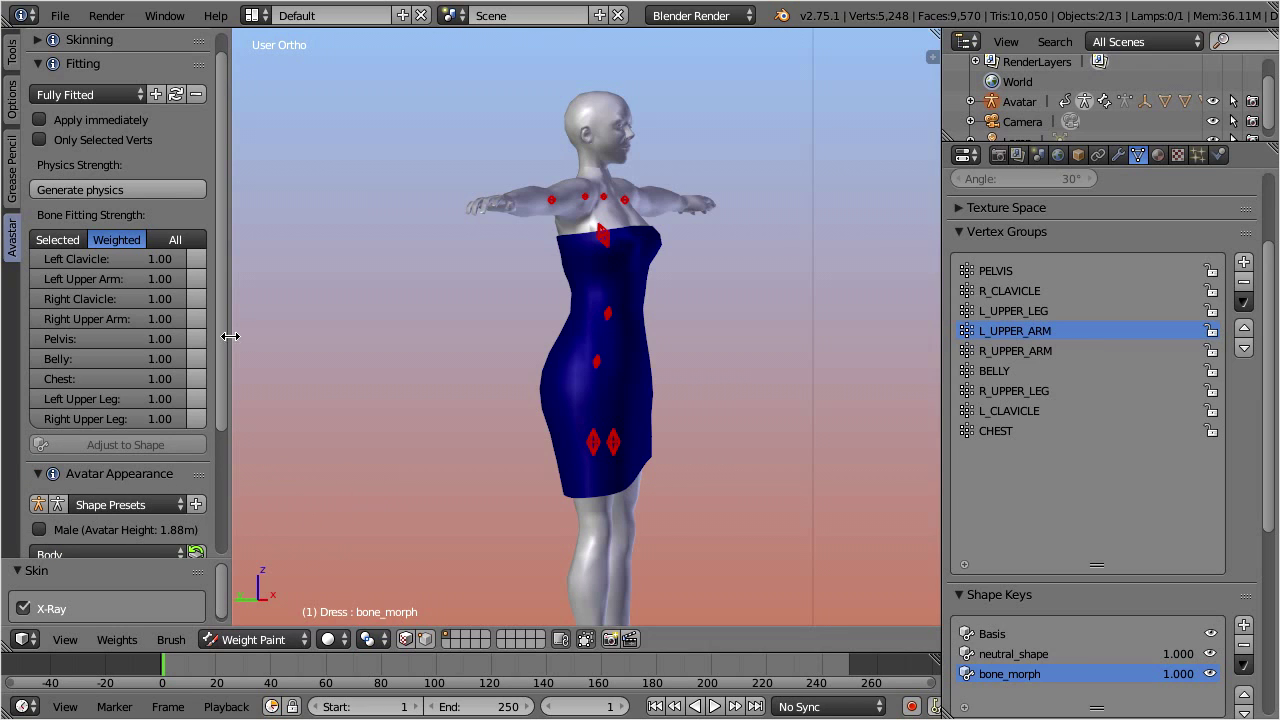
pyautogui.moveTo(223, 336); pyautogui.dragTo(219, 401)
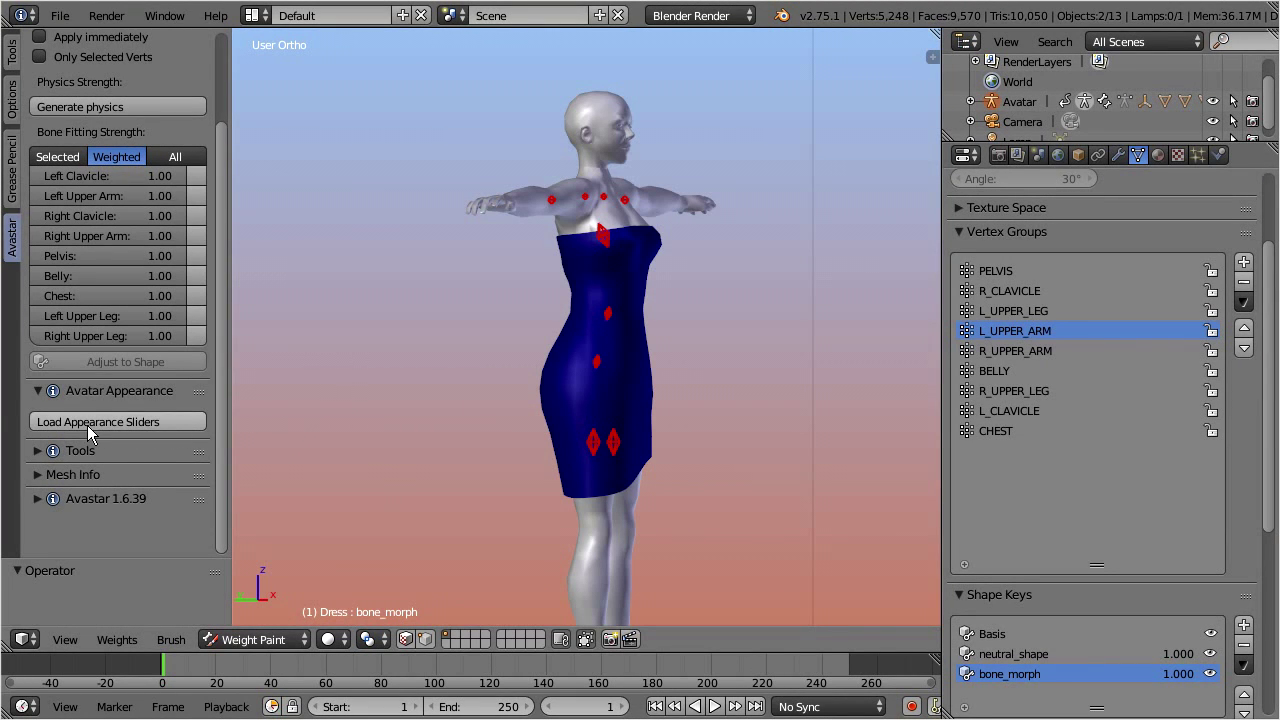
pyautogui.click(189, 426)
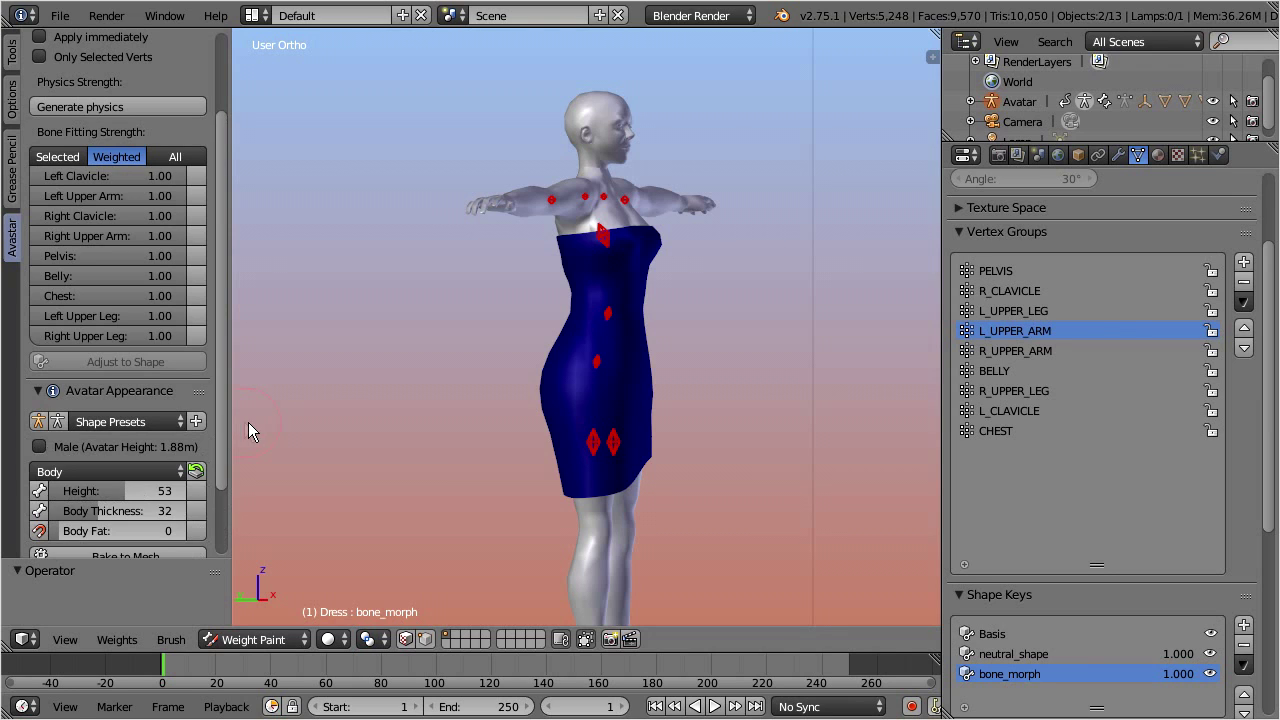
pyautogui.moveTo(223, 403); pyautogui.dragTo(222, 440)
pyautogui.click(183, 430)
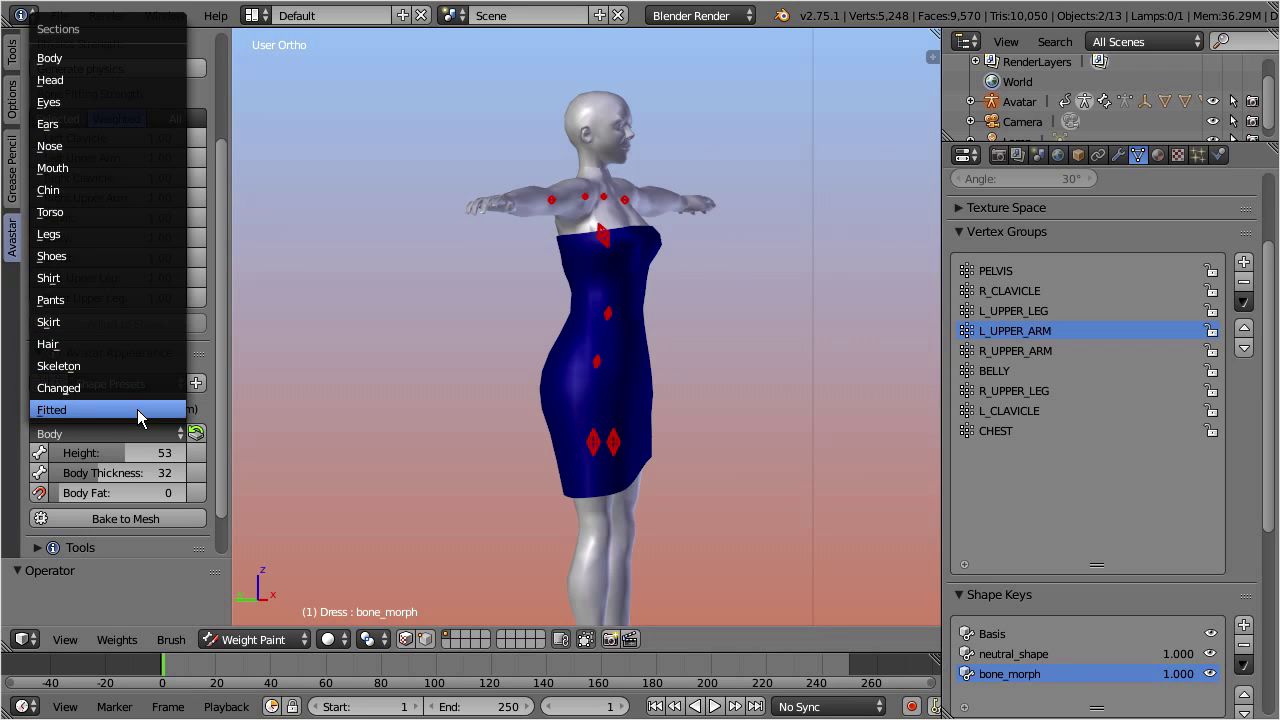
# Step: Choose the Fitted slider section and drag Belly Size up to 100
pyautogui.click(105, 410)
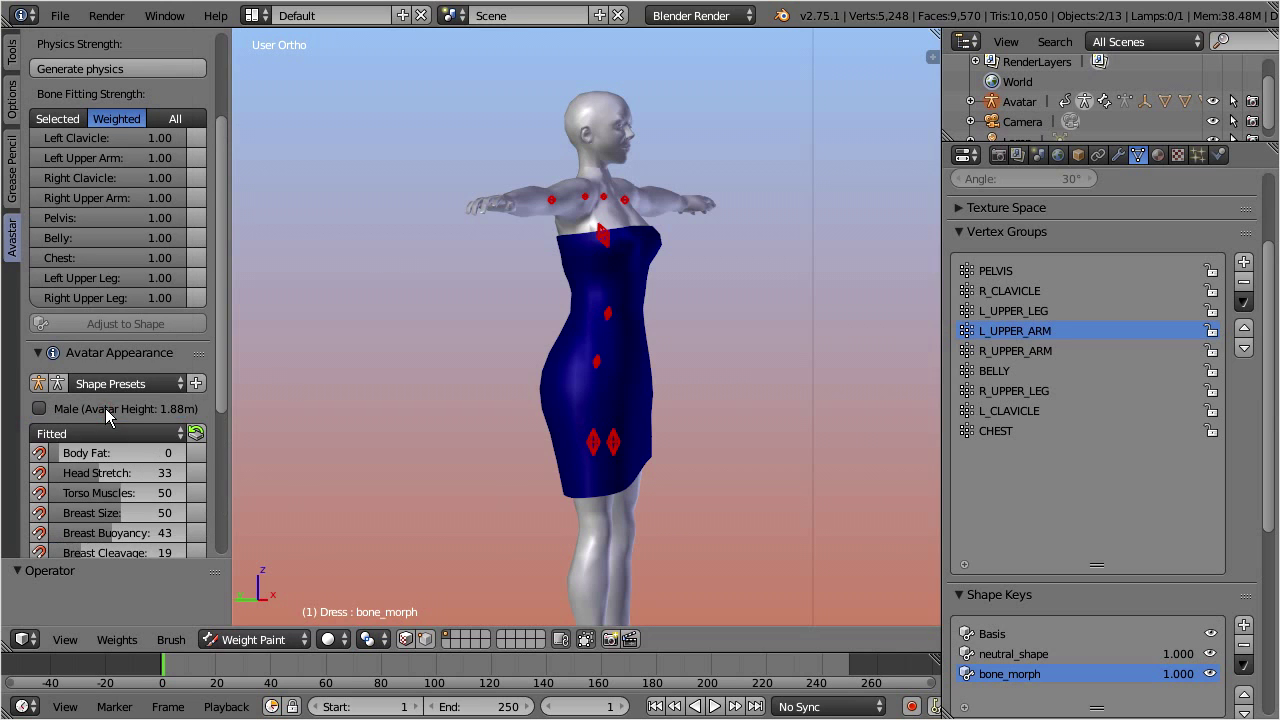
pyautogui.moveTo(222, 374); pyautogui.dragTo(220, 421)
pyautogui.moveTo(60, 506); pyautogui.dragTo(206, 506)
# Step: Switch to the left side view and zoom and pan onto the bulging belly
pyautogui.moveTo(674, 383)
pyautogui.mouseDown(button='middle')
pyautogui.moveTo(268, 382)
pyautogui.moveTo(686, 392)
pyautogui.mouseUp(button='middle')
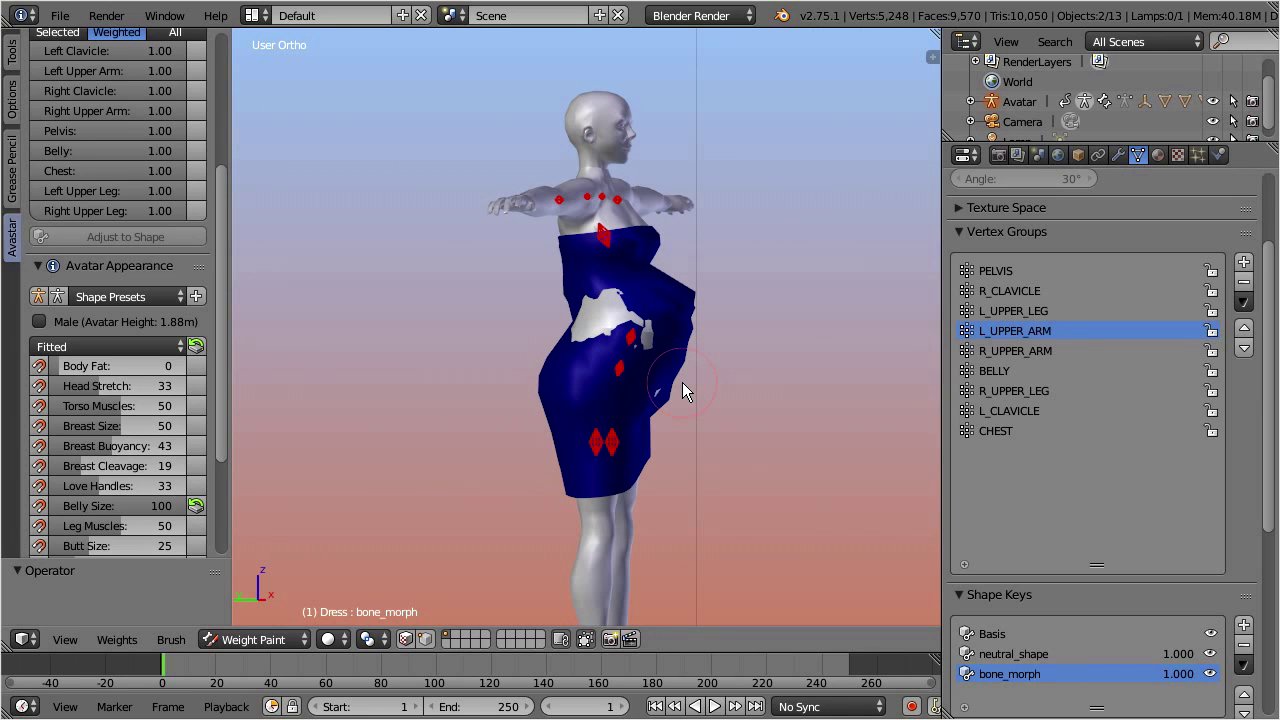
pyautogui.press('ctrl+KP_3')
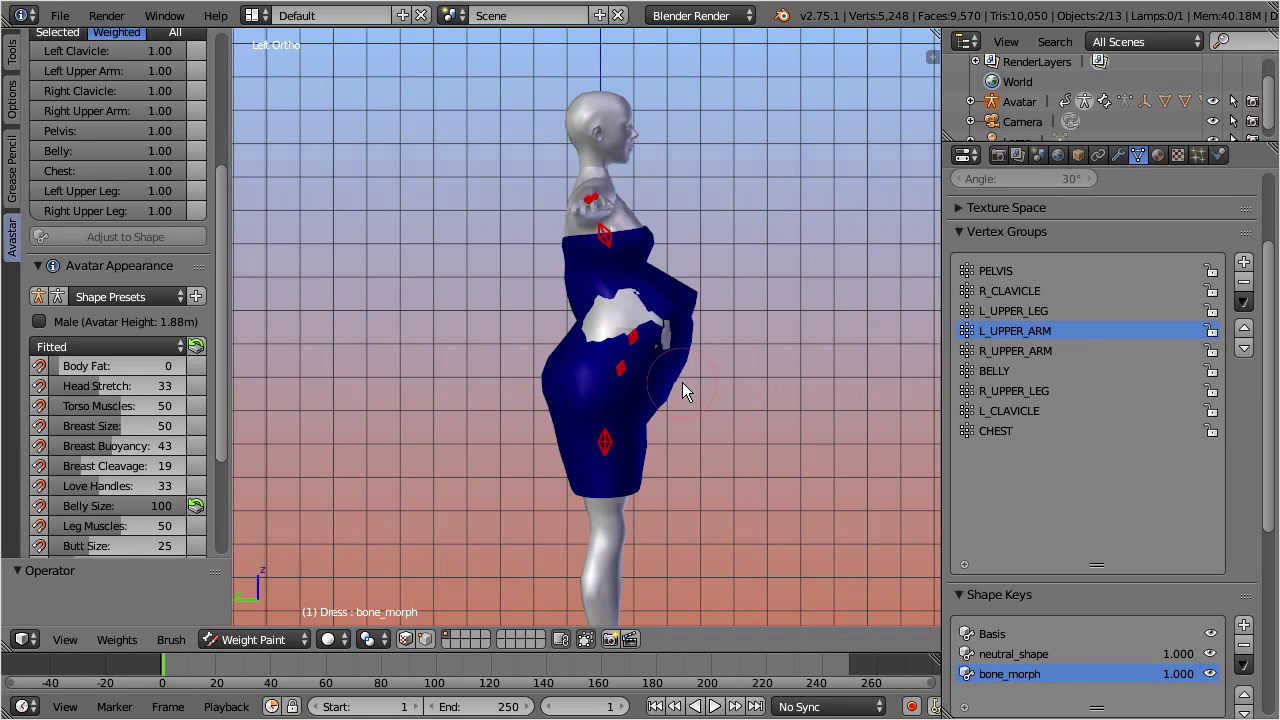
pyautogui.scroll(3, 660, 390)
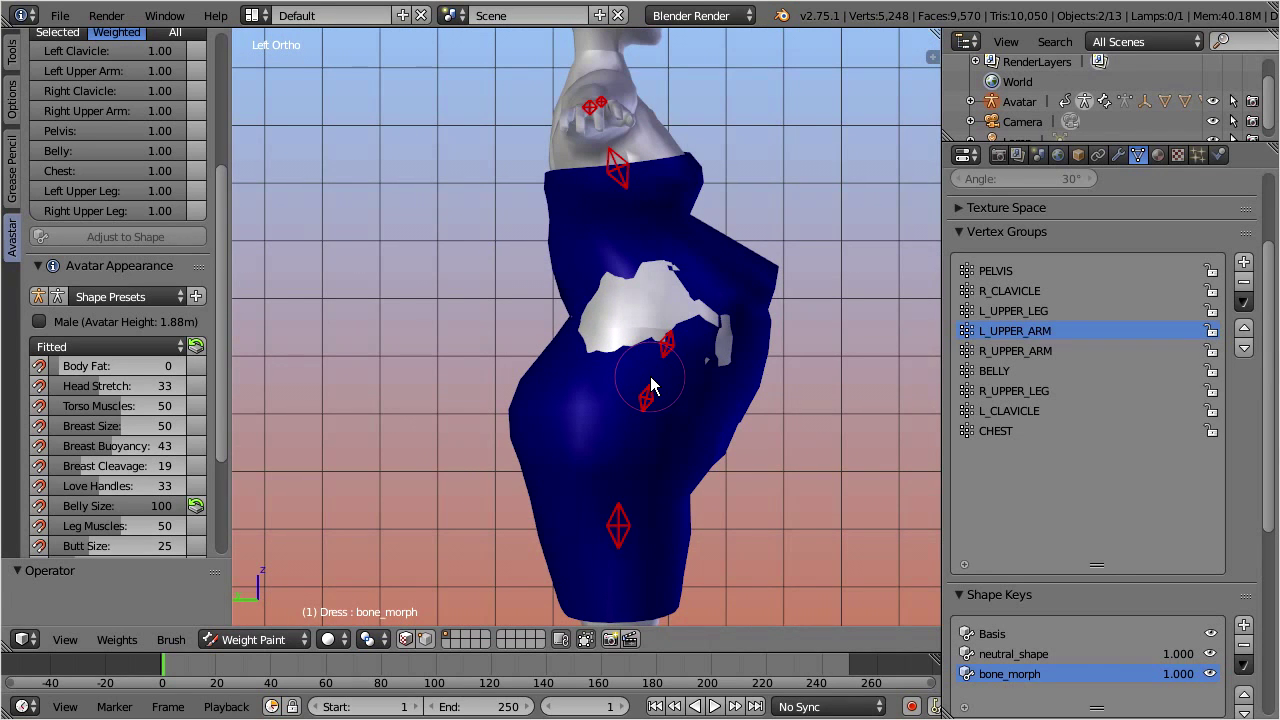
pyautogui.keyDown('shift'); pyautogui.moveTo(650, 387); pyautogui.dragTo(572, 333, button='middle'); pyautogui.keyUp('shift')
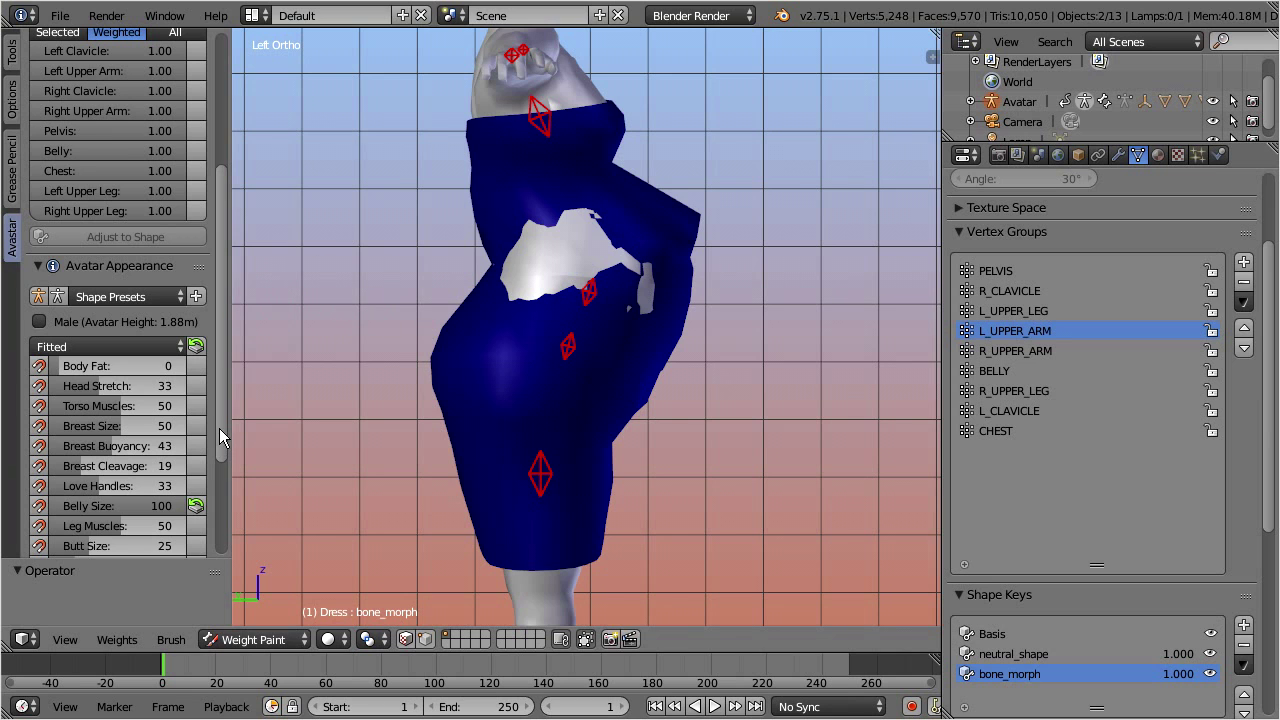
pyautogui.moveTo(220, 436); pyautogui.dragTo(225, 346)
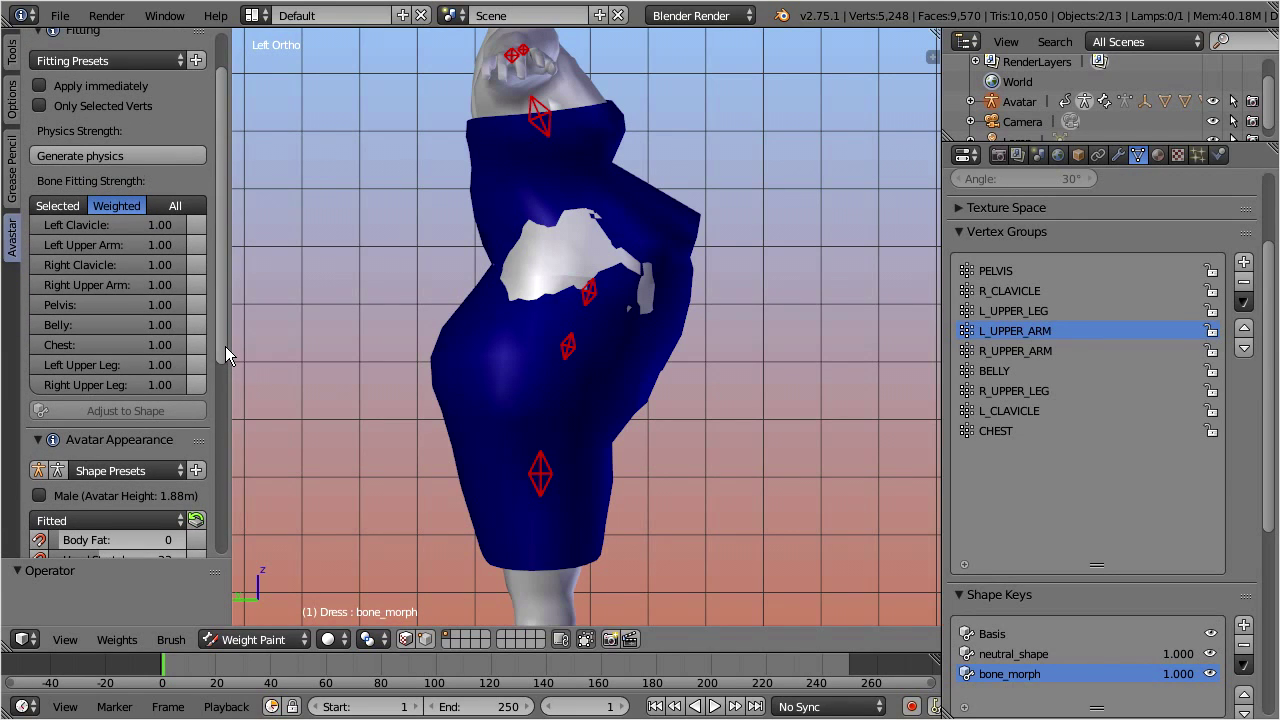
# Step: Enable Apply immediately and drag the dress's Pelvis fitting strength down to 0.00
pyautogui.click(58, 88)
pyautogui.moveTo(222, 157); pyautogui.dragTo(223, 151)
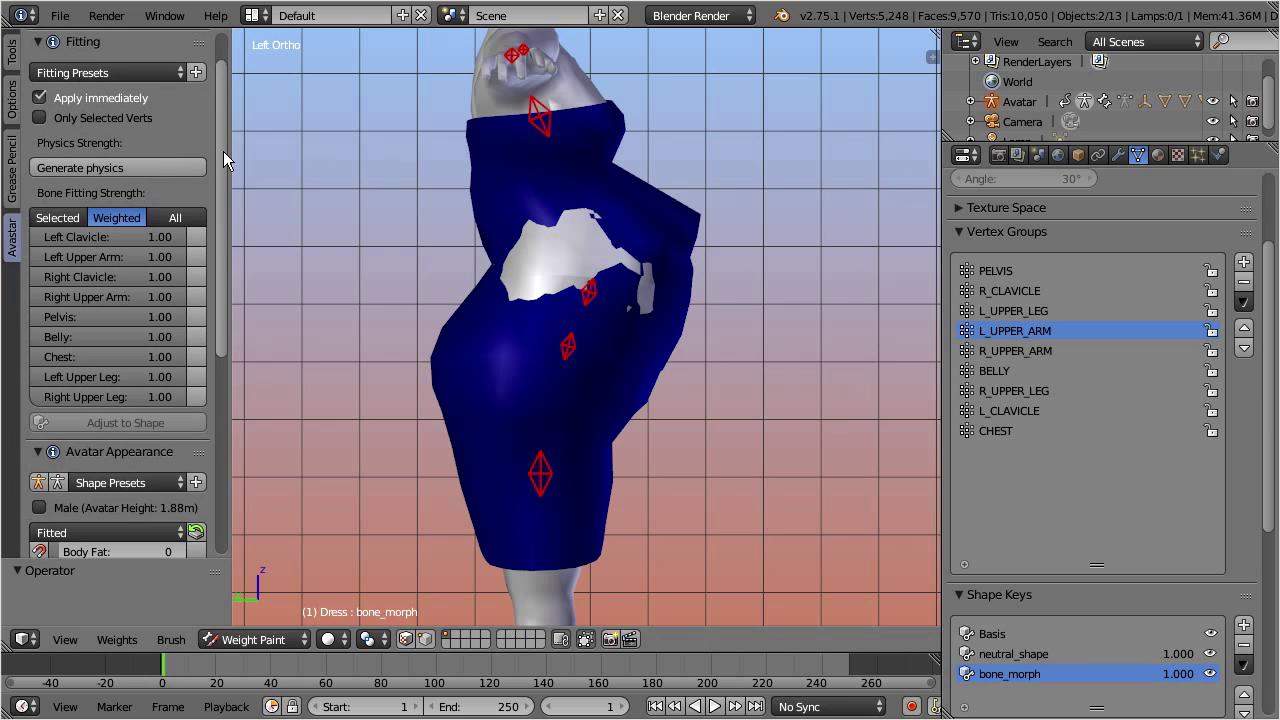
pyautogui.click(198, 319)
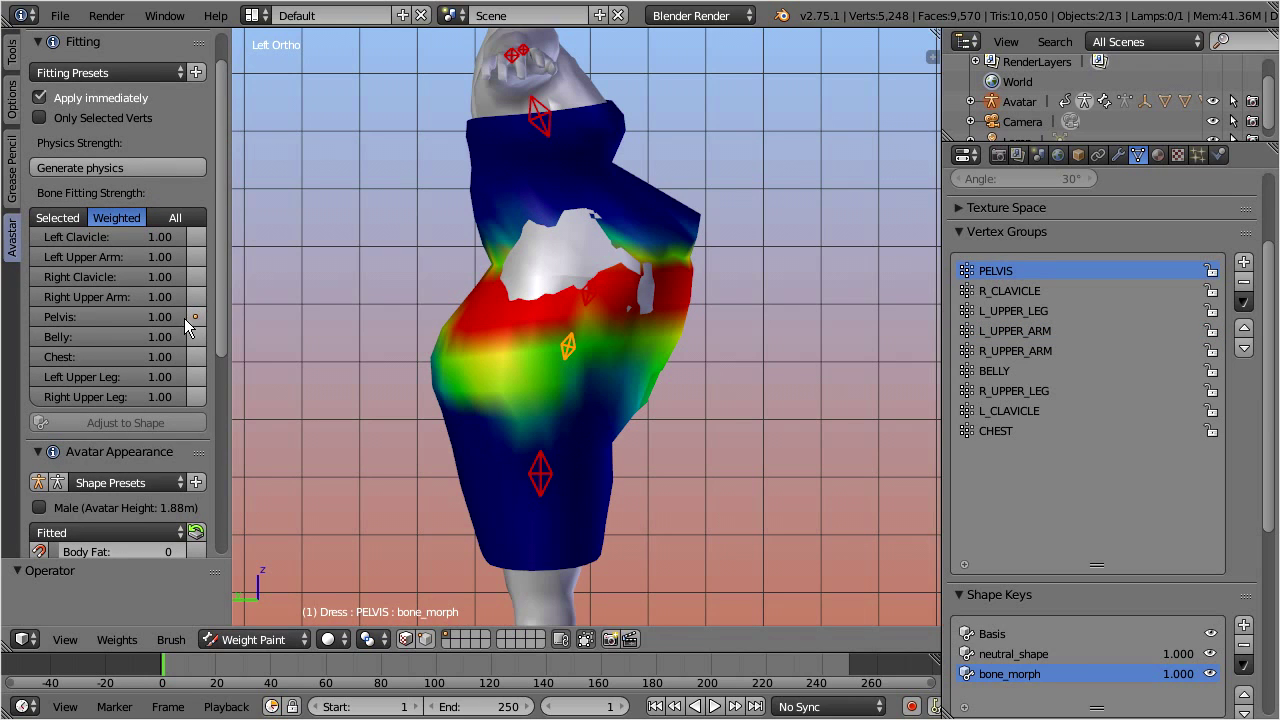
pyautogui.moveTo(183, 318); pyautogui.dragTo(175, 318)
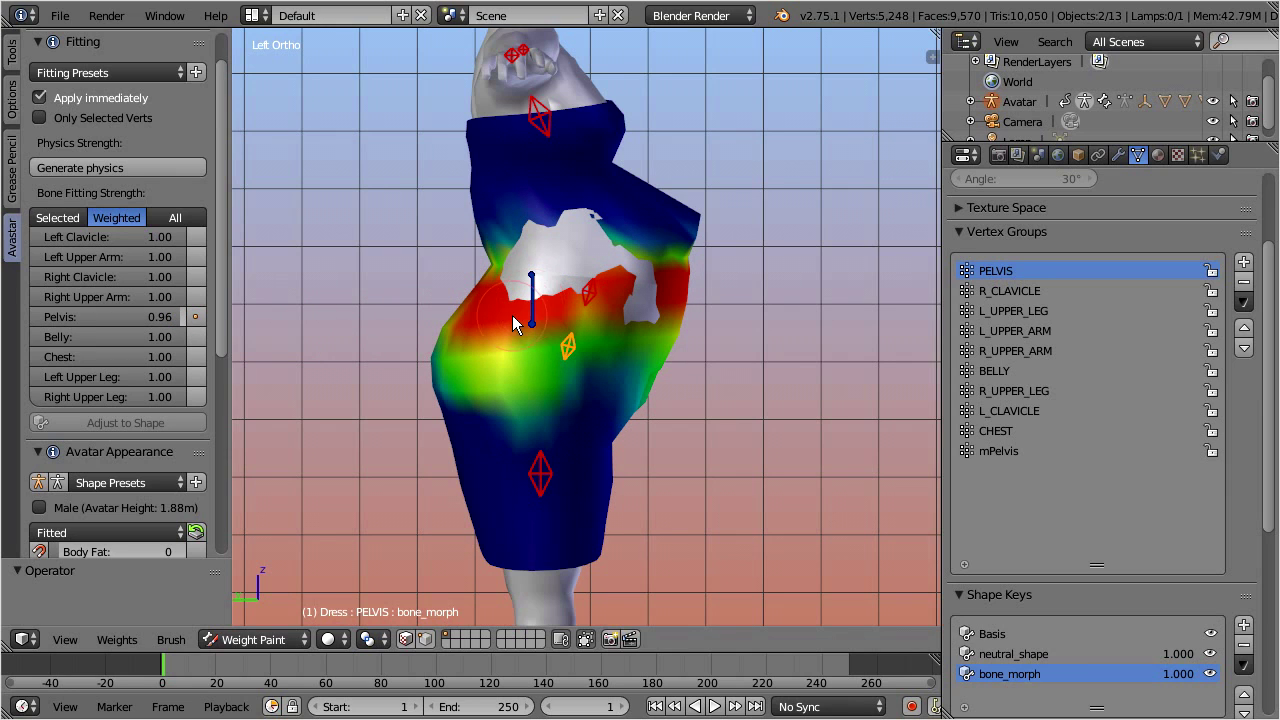
pyautogui.click(533, 308)
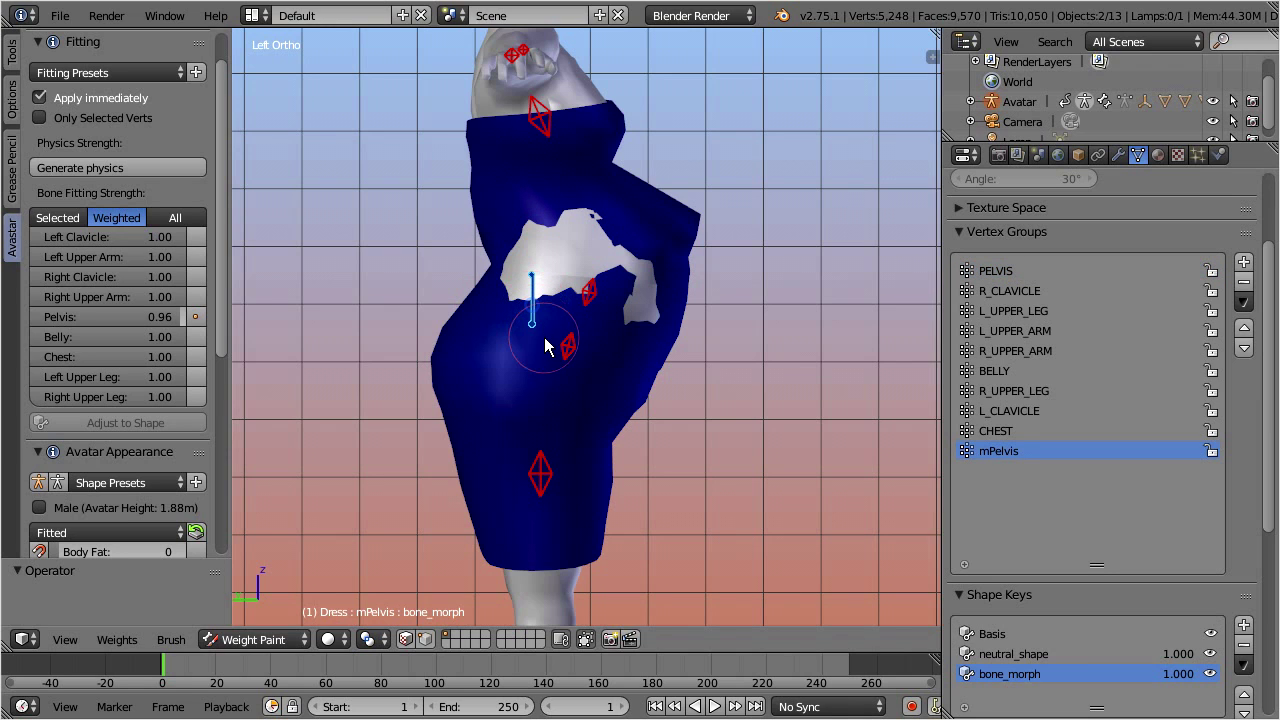
pyautogui.rightClick(568, 347)
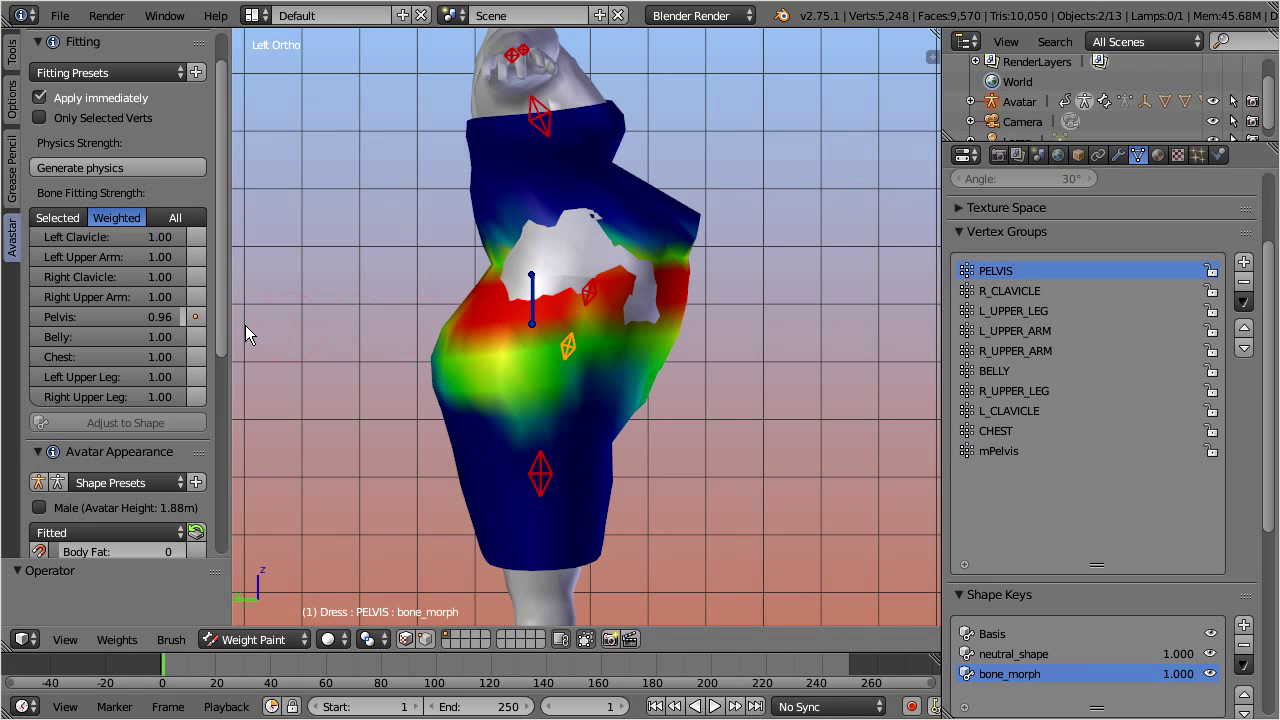
pyautogui.moveTo(173, 321); pyautogui.dragTo(17, 329)
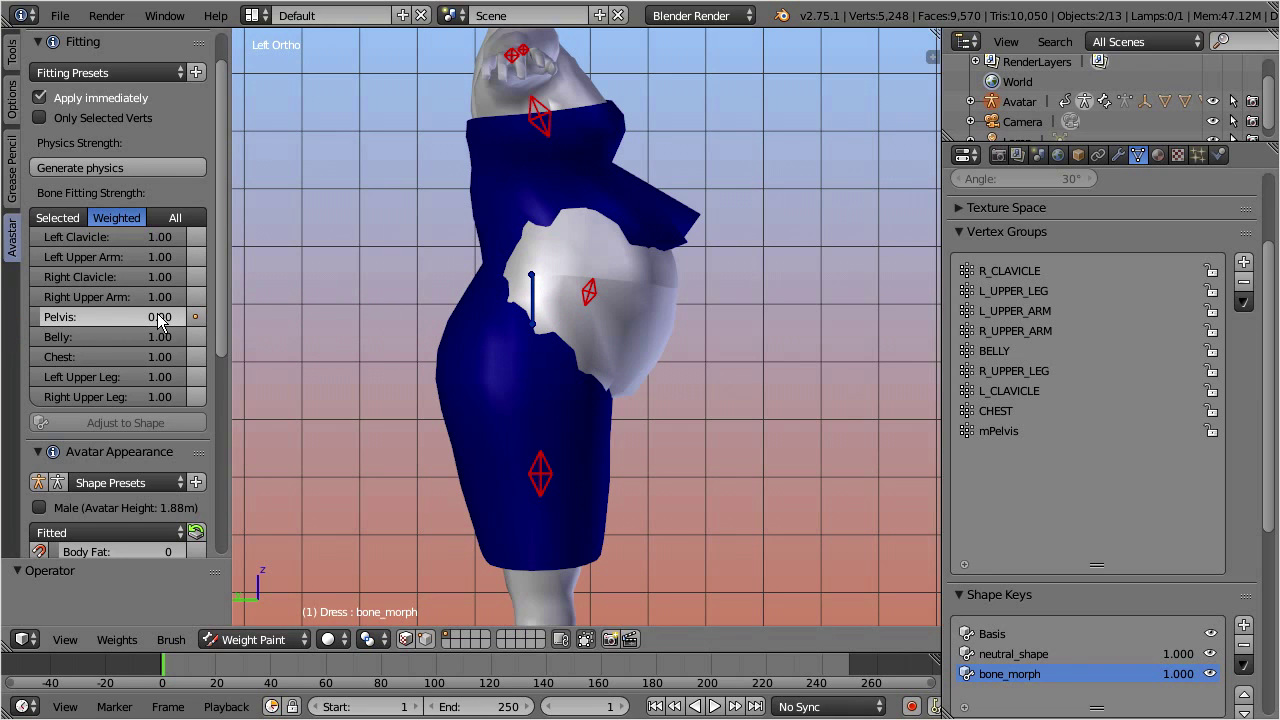
# Step: Lower the dress's Belly fitting strength to 0.00 and view the avatar from the front
pyautogui.rightClick(533, 318)
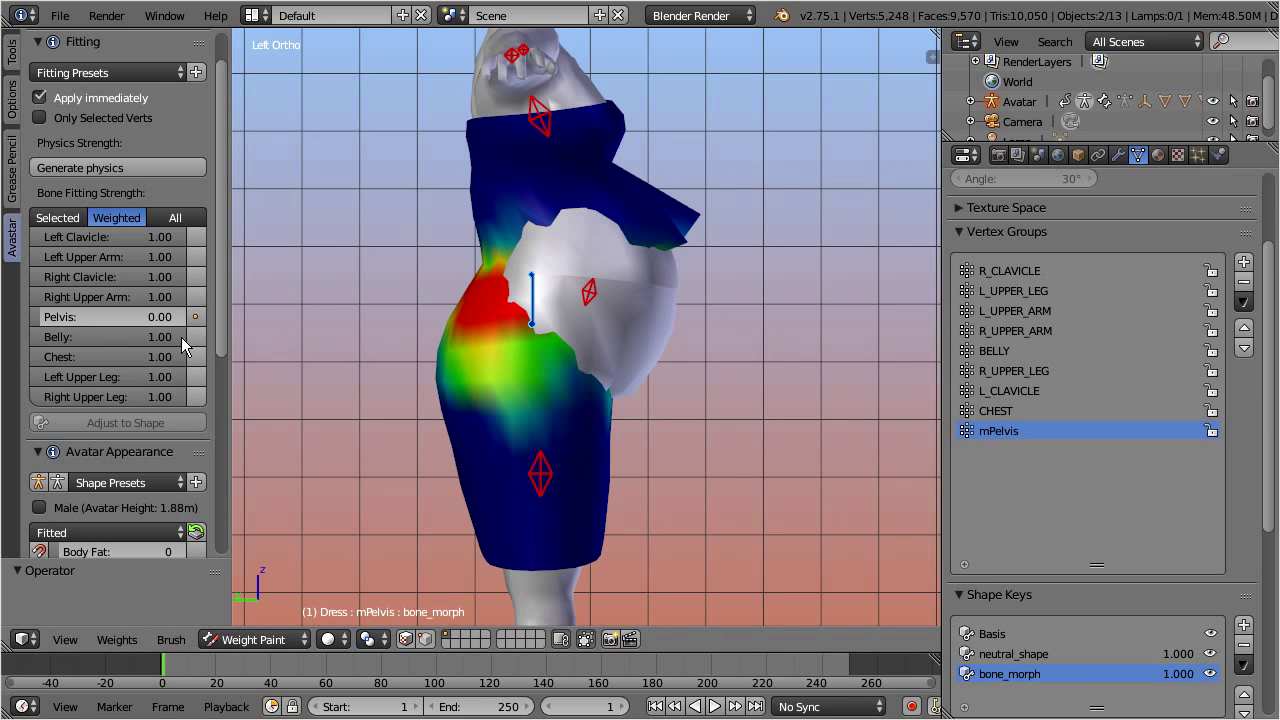
pyautogui.moveTo(181, 337); pyautogui.dragTo(3, 340)
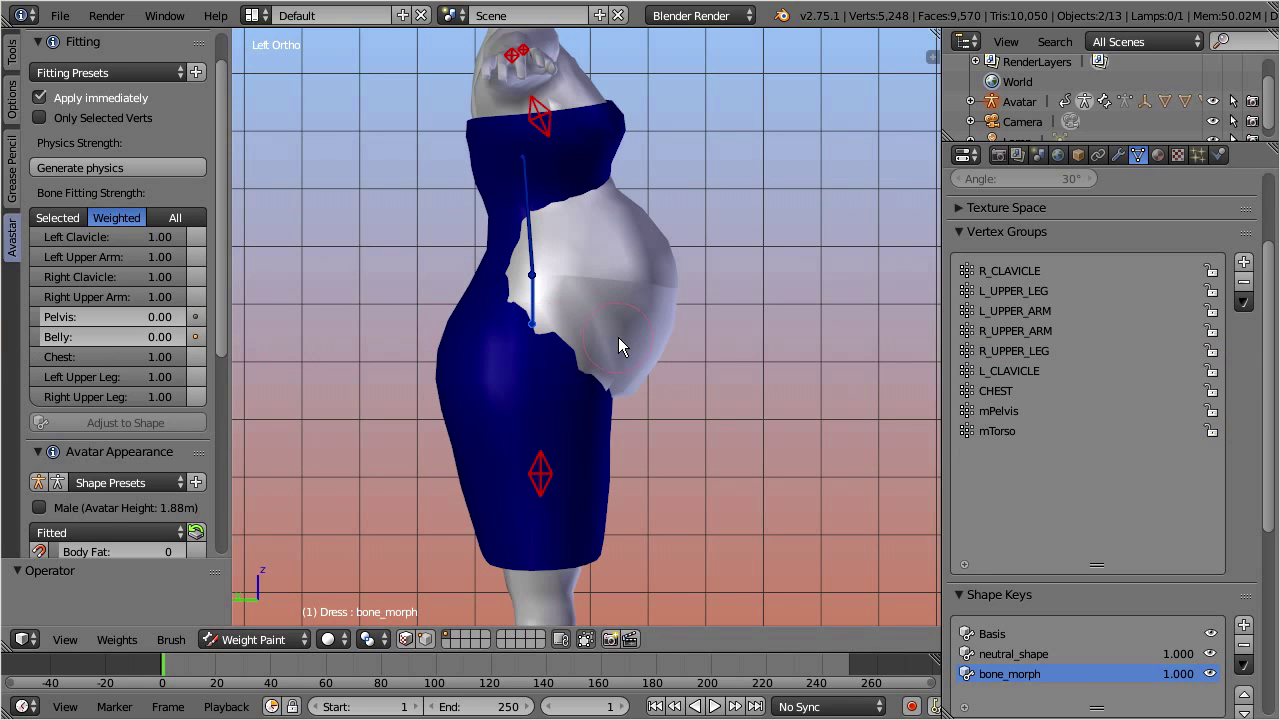
pyautogui.moveTo(620, 370); pyautogui.dragTo(440, 388, button='middle')
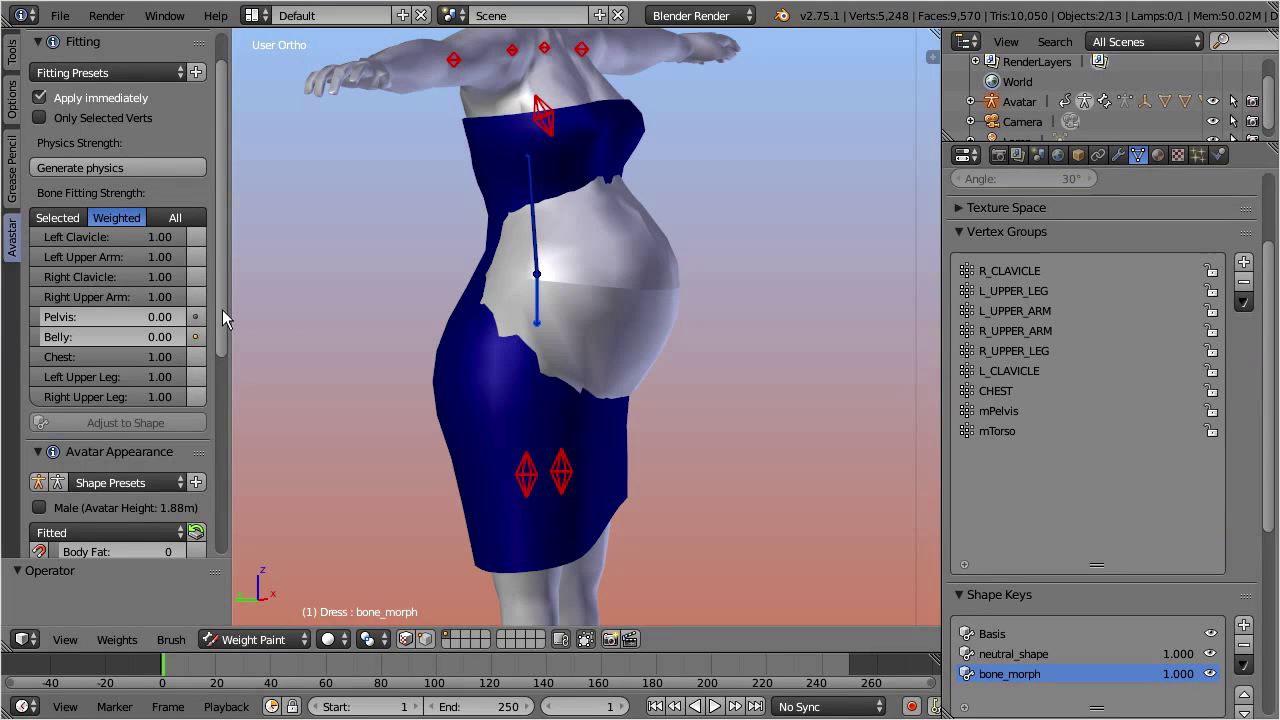
# Step: Set the dress's Pelvis fitting strength to 0.86 and Belly to 0.72, showing the bone weights
pyautogui.scroll(-1, 222, 312)
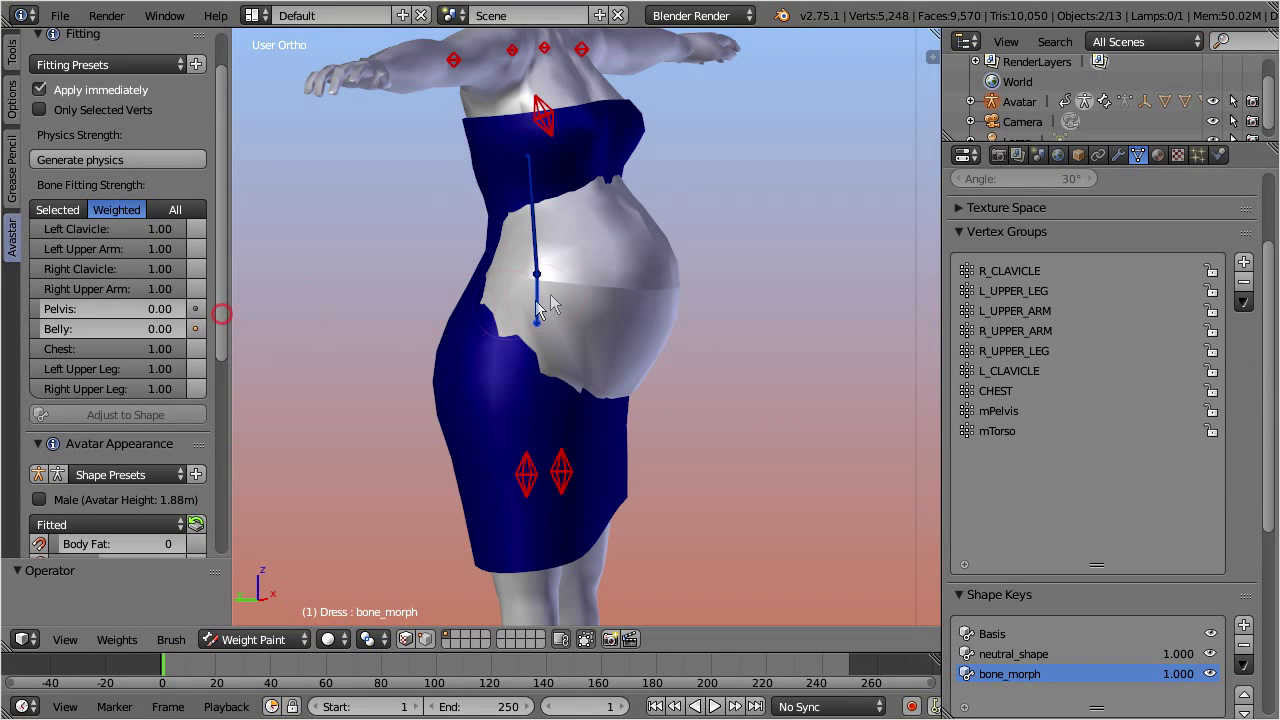
pyautogui.rightClick(536, 243)
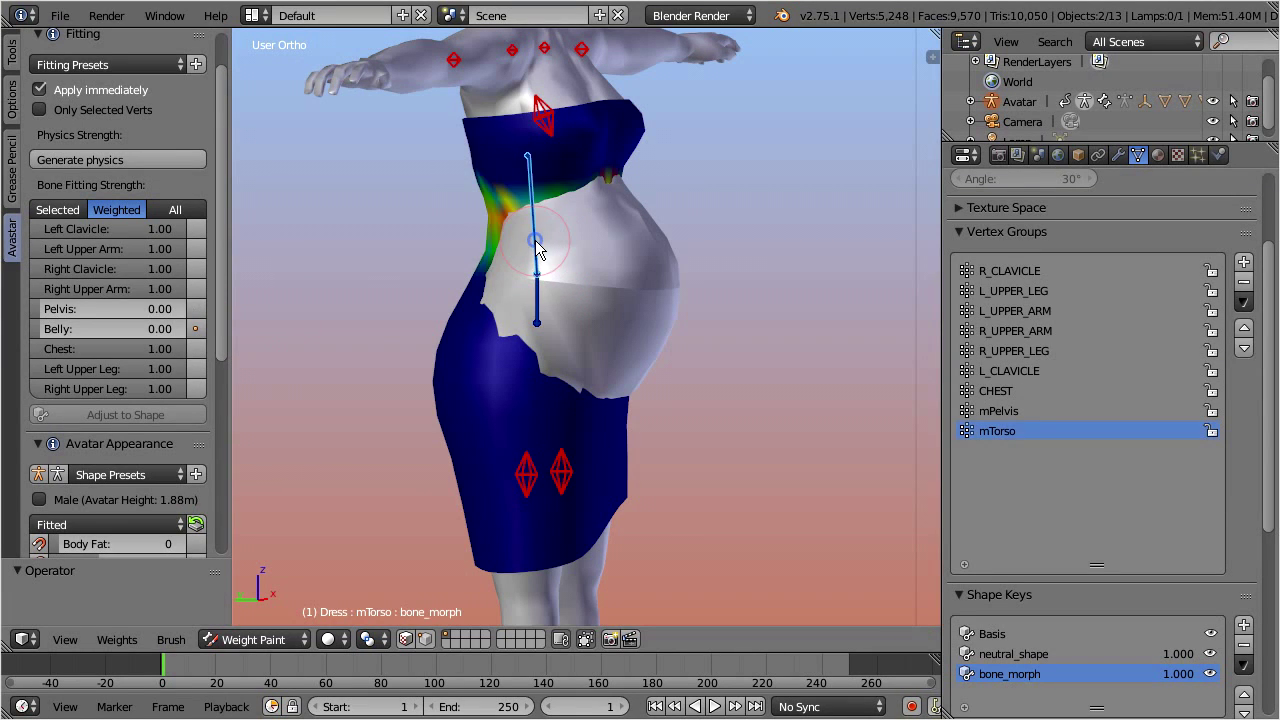
pyautogui.rightClick(537, 312)
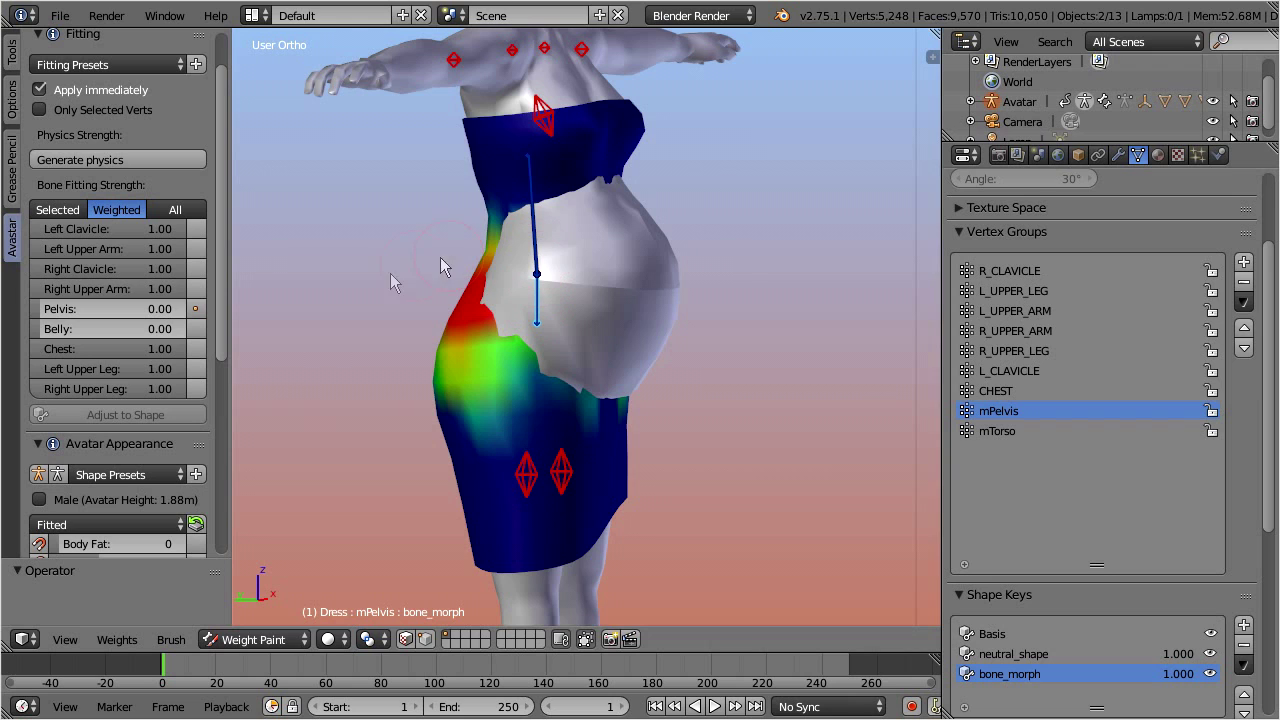
pyautogui.press('a')
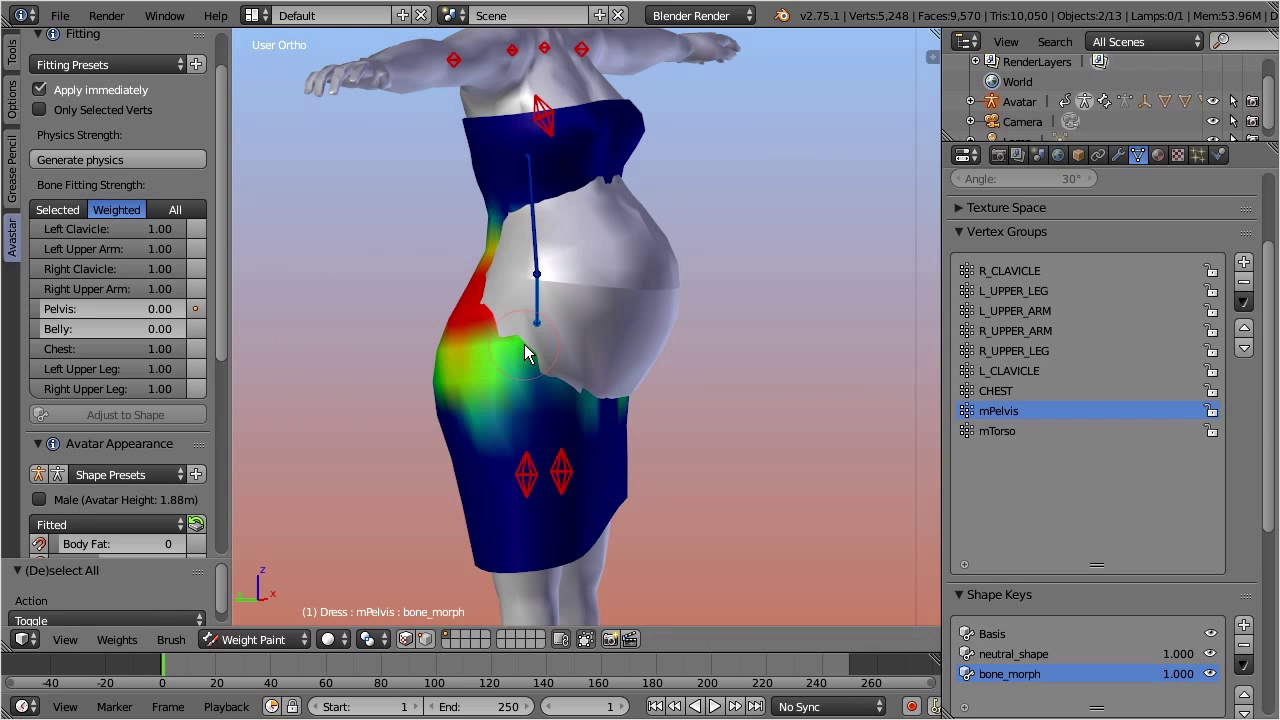
pyautogui.moveTo(223, 254); pyautogui.dragTo(223, 335)
pyautogui.moveTo(52, 181); pyautogui.dragTo(133, 181)
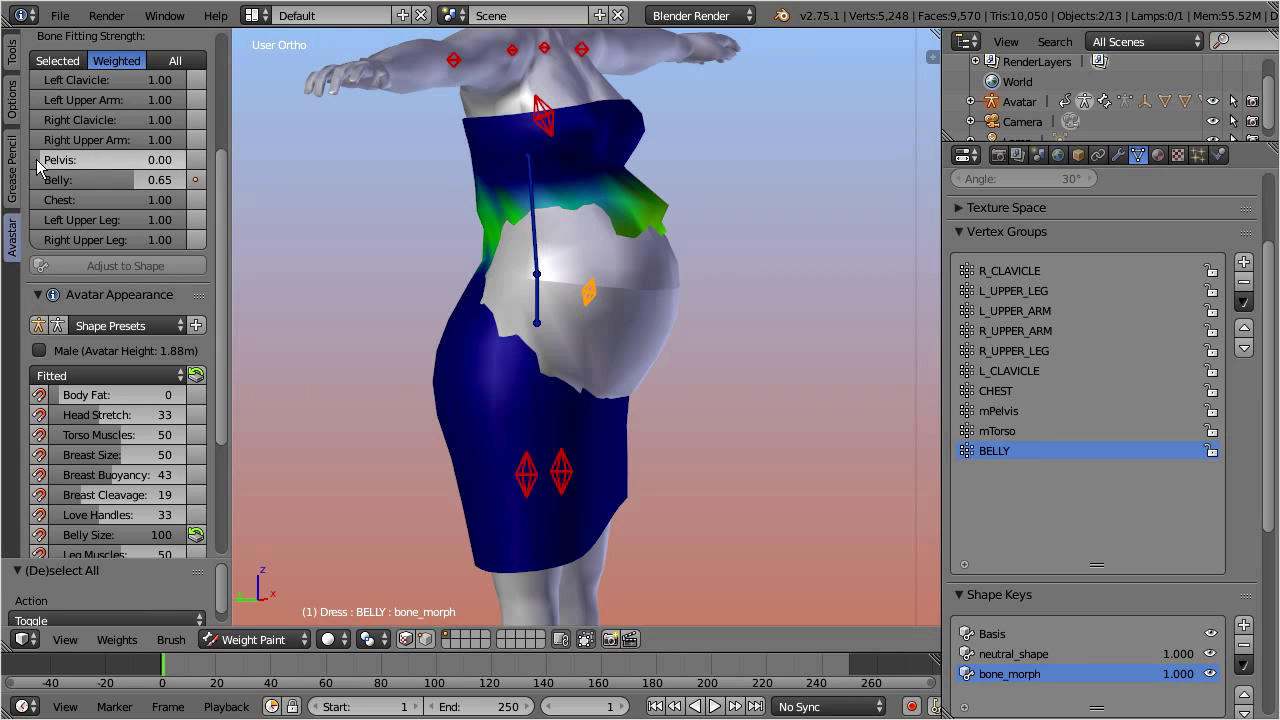
pyautogui.moveTo(38, 163); pyautogui.dragTo(143, 180)
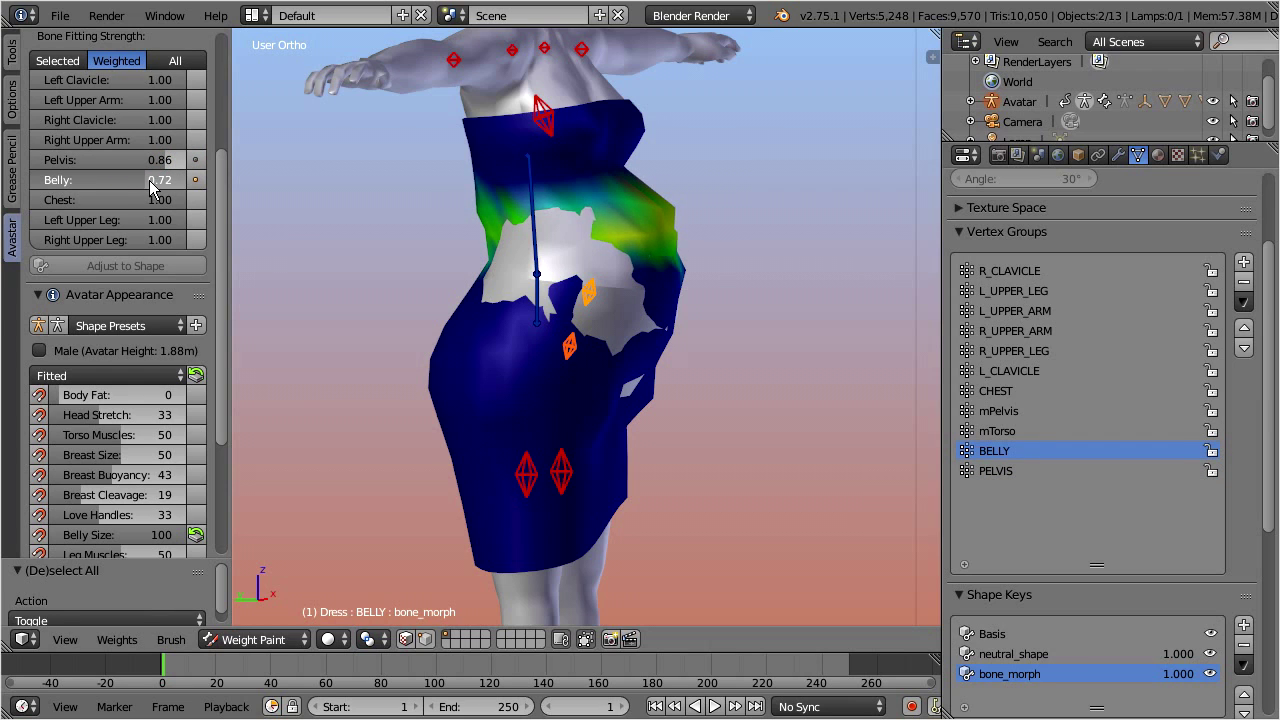
pyautogui.moveTo(148, 187); pyautogui.dragTo(143, 180)
pyautogui.moveTo(410, 330); pyautogui.dragTo(590, 332, button='middle')
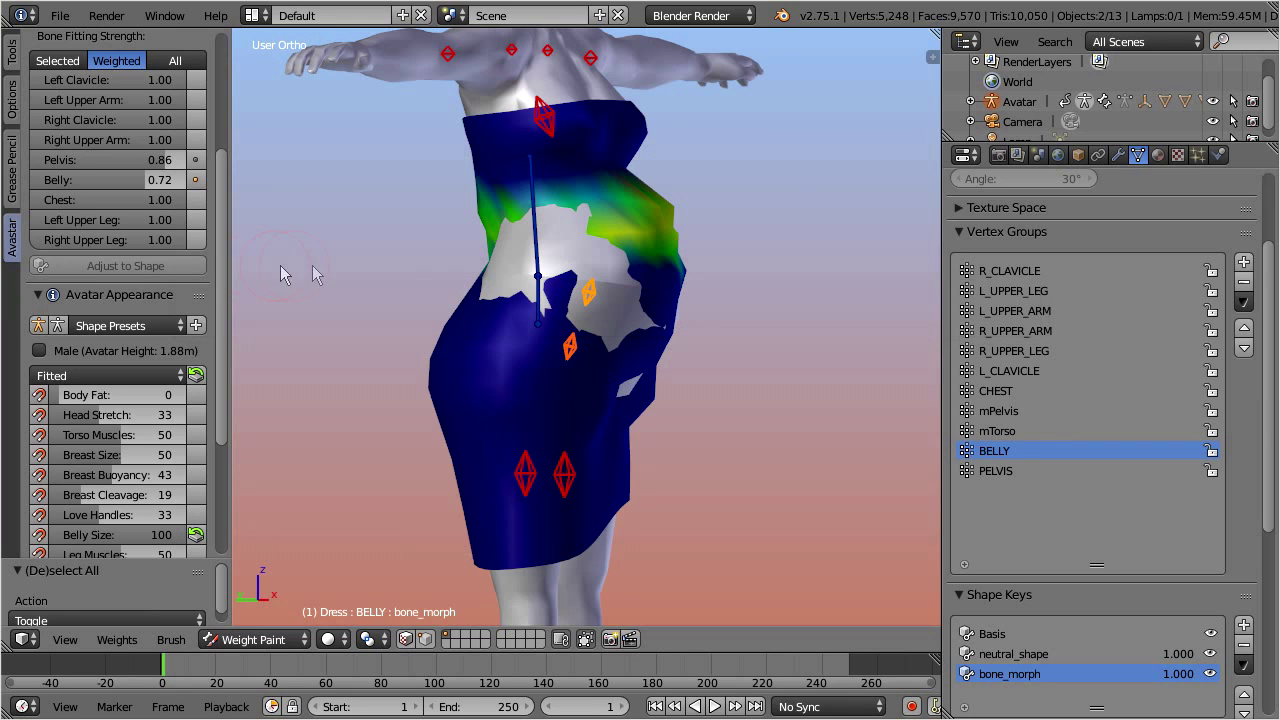
# Step: Create a Corrective Key on the Dress, rename it 'belly', and switch into Edit Mode
pyautogui.moveTo(1264, 270); pyautogui.dragTo(1278, 368)
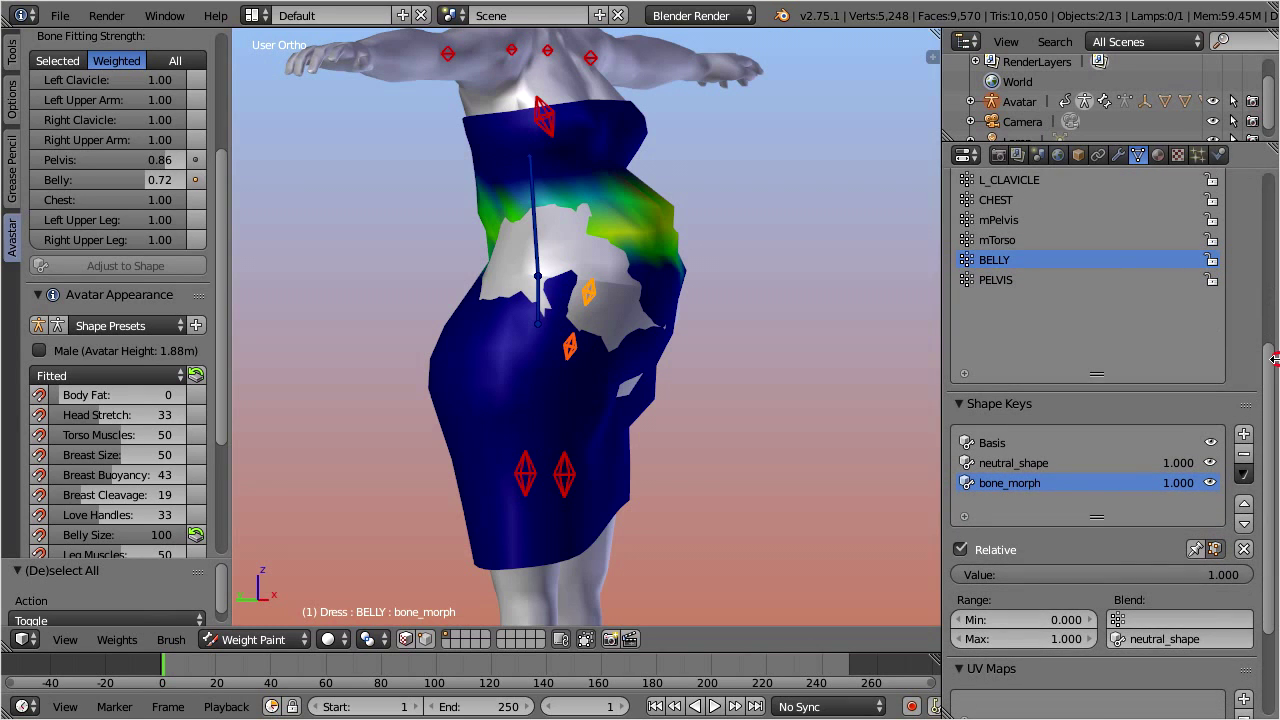
pyautogui.click(1244, 474)
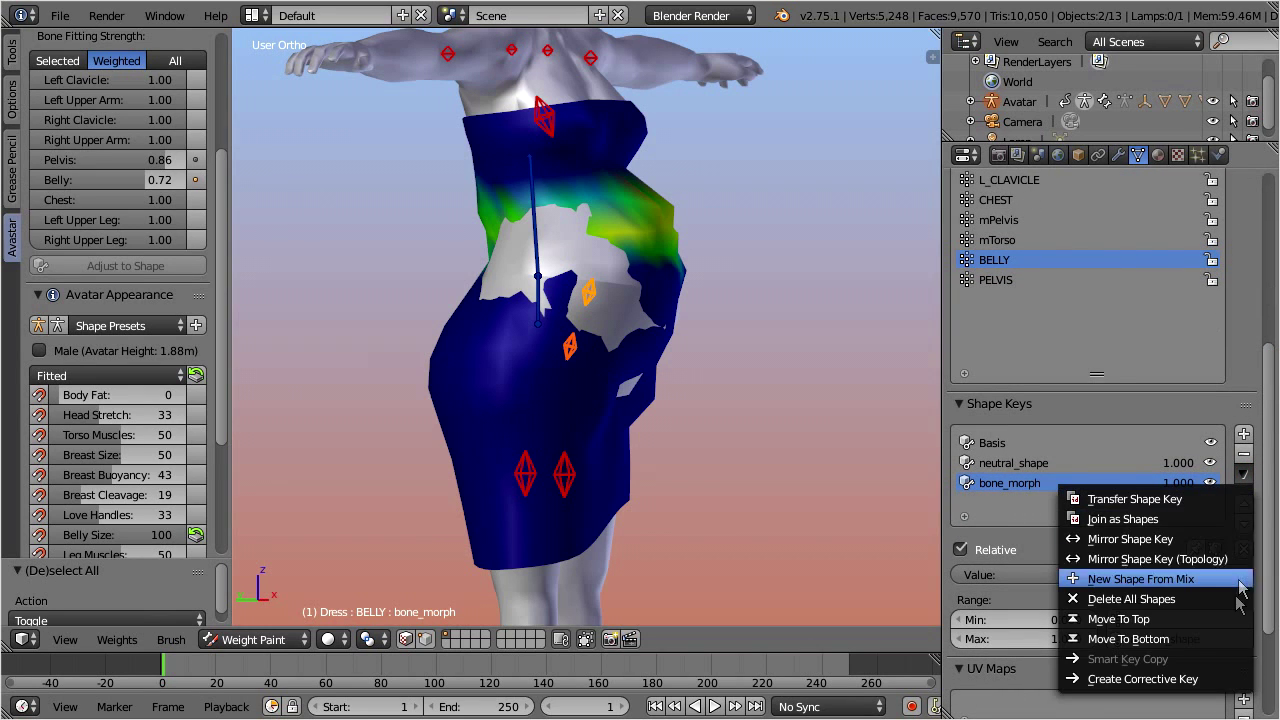
pyautogui.click(1107, 684)
pyautogui.doubleClick(1044, 505)
pyautogui.write('belly')
pyautogui.press('Return')
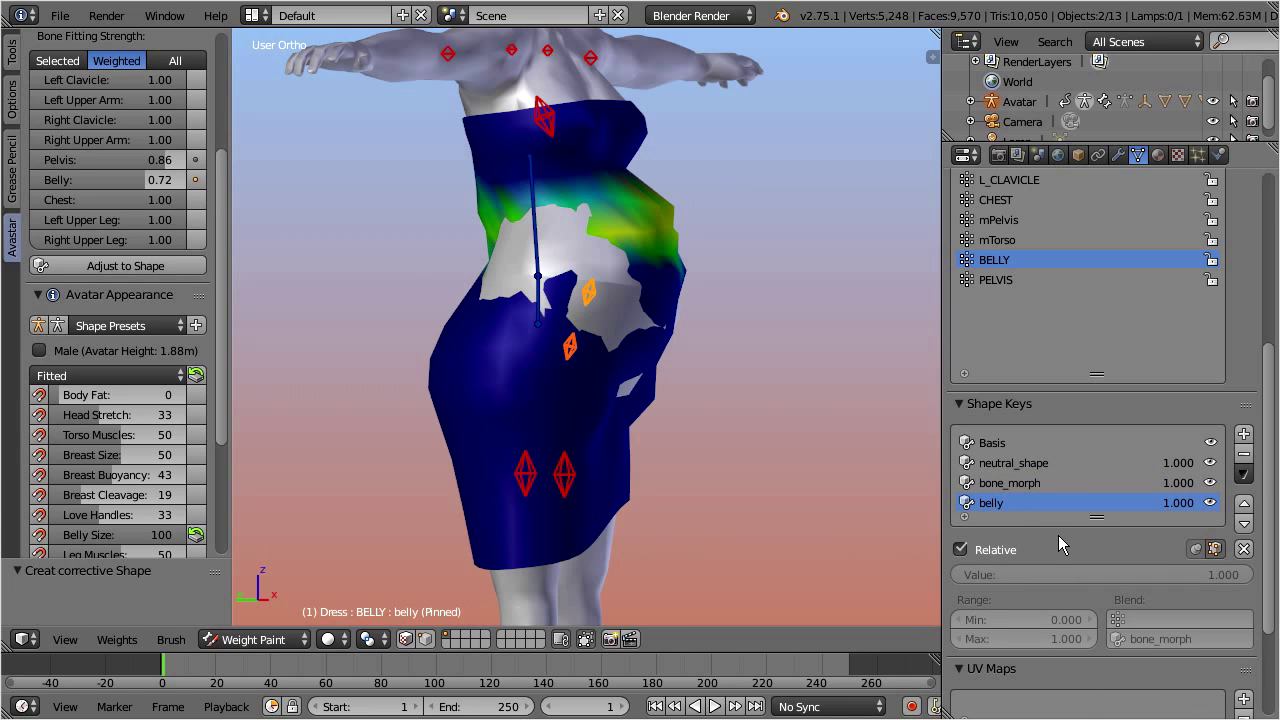
pyautogui.click(240, 640)
# Step: Select eight edge loops around the dress waist and smooth them with Smooth Vertex
pyautogui.click(232, 594)
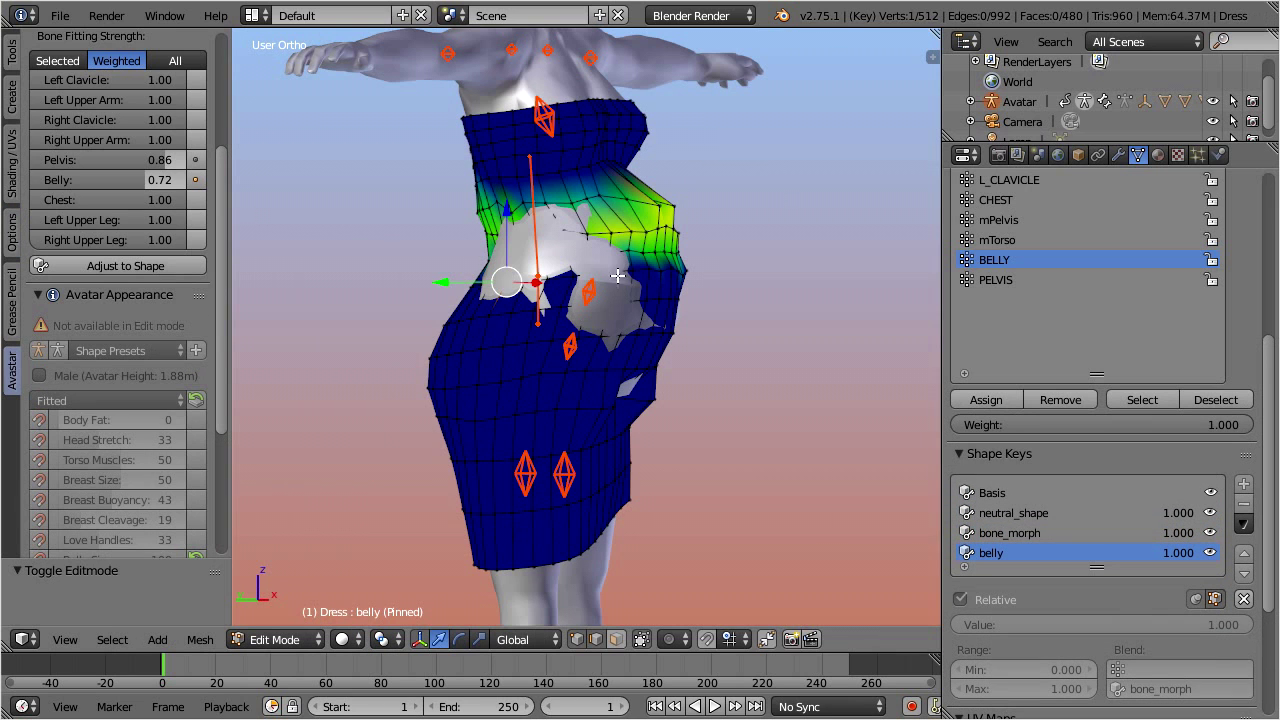
pyautogui.keyDown('alt'); pyautogui.rightClick(618, 197); pyautogui.keyUp('alt')
pyautogui.keyDown('alt'); pyautogui.keyDown('shift'); pyautogui.rightClick(620, 232); pyautogui.keyUp('shift'); pyautogui.keyUp('alt')
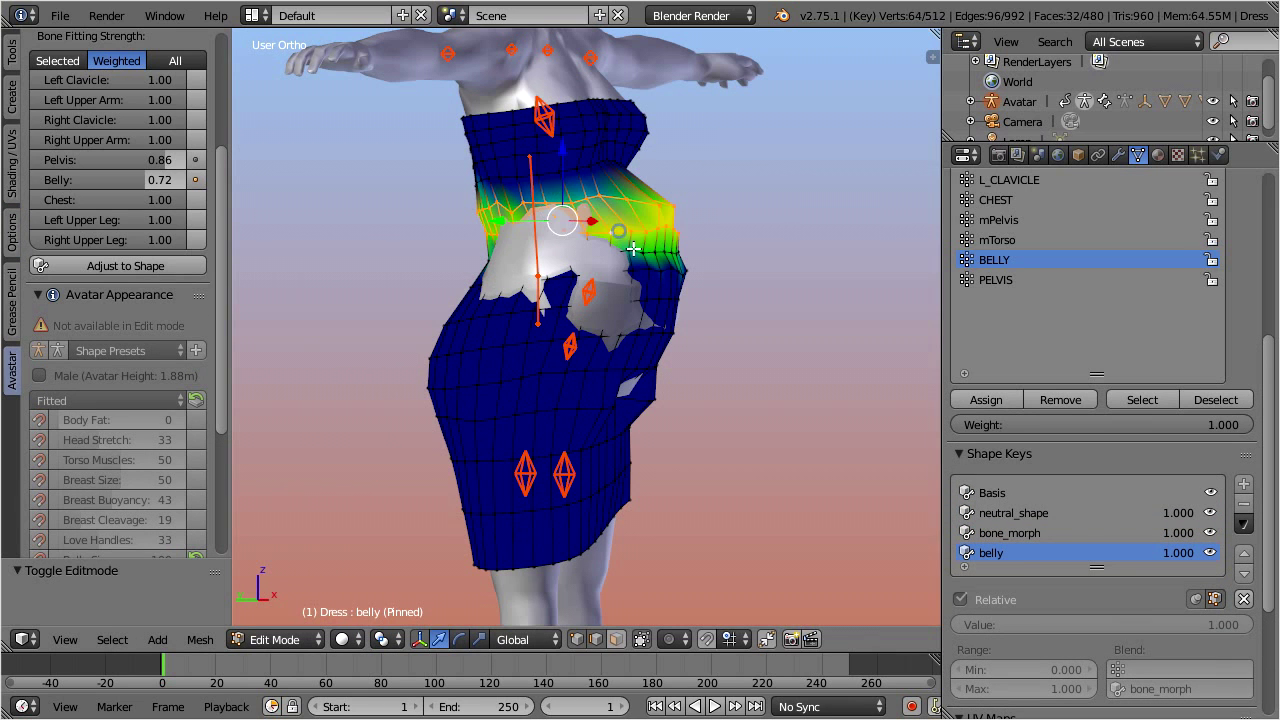
pyautogui.keyDown('alt'); pyautogui.keyDown('shift'); pyautogui.rightClick(634, 256); pyautogui.keyUp('shift'); pyautogui.keyUp('alt')
pyautogui.keyDown('alt'); pyautogui.keyDown('shift'); pyautogui.rightClick(640, 282); pyautogui.keyUp('shift'); pyautogui.keyUp('alt')
pyautogui.keyDown('alt'); pyautogui.keyDown('shift'); pyautogui.rightClick(630, 316); pyautogui.keyUp('shift'); pyautogui.keyUp('alt')
pyautogui.keyDown('alt'); pyautogui.keyDown('shift'); pyautogui.rightClick(627, 334); pyautogui.keyUp('shift'); pyautogui.keyUp('alt')
pyautogui.keyDown('alt'); pyautogui.keyDown('shift'); pyautogui.rightClick(620, 368); pyautogui.keyUp('shift'); pyautogui.keyUp('alt')
pyautogui.keyDown('alt'); pyautogui.keyDown('shift'); pyautogui.rightClick(600, 400); pyautogui.keyUp('shift'); pyautogui.keyUp('alt')
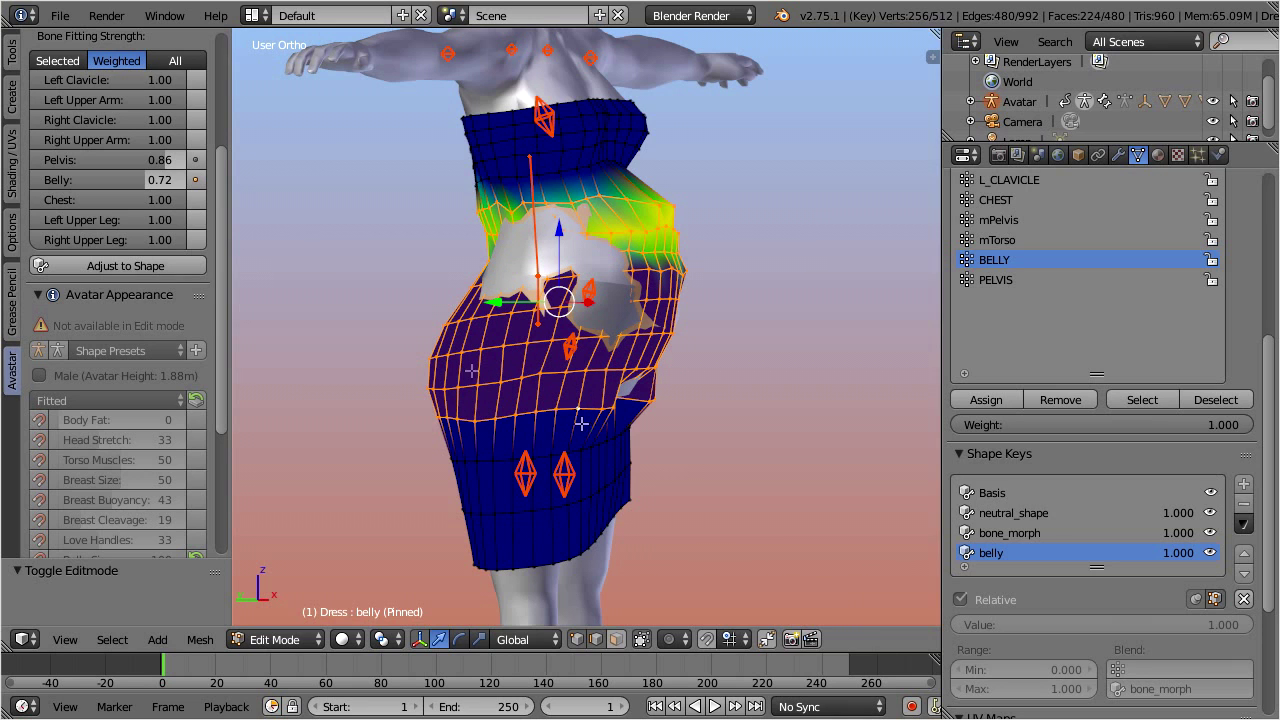
pyautogui.click(13, 55)
pyautogui.click(125, 268)
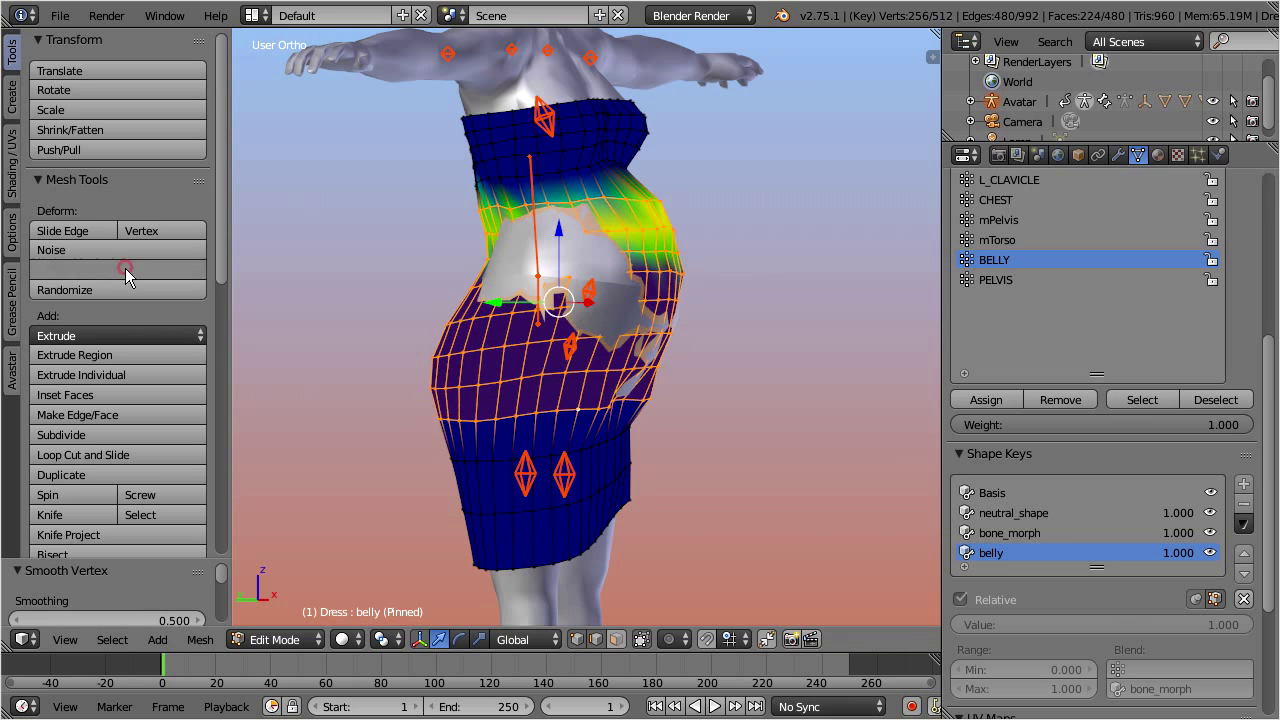
pyautogui.click(125, 268)
# Step: Turn on proportional editing and select the dress's waist belt loop
pyautogui.moveTo(657, 308); pyautogui.dragTo(456, 443, button='middle')
pyautogui.click(641, 640)
pyautogui.click(680, 612)
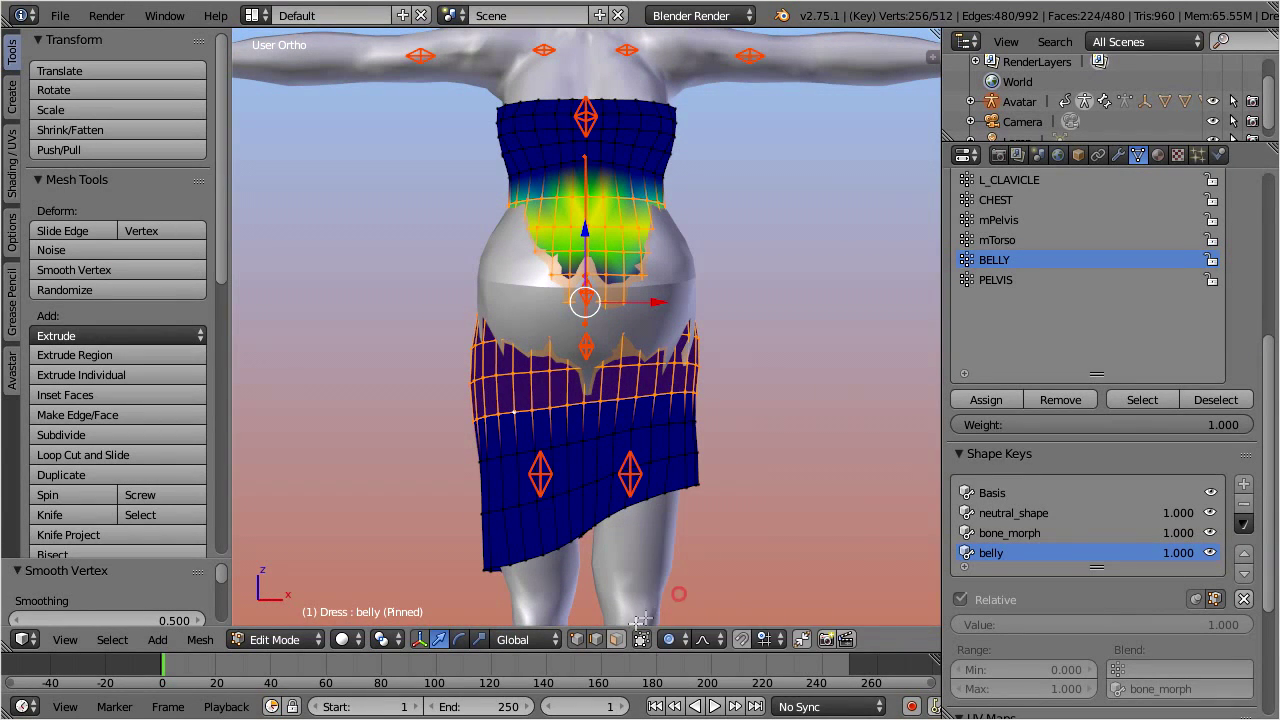
pyautogui.scroll(2, 598, 291)
pyautogui.scroll(-2, 591, 297)
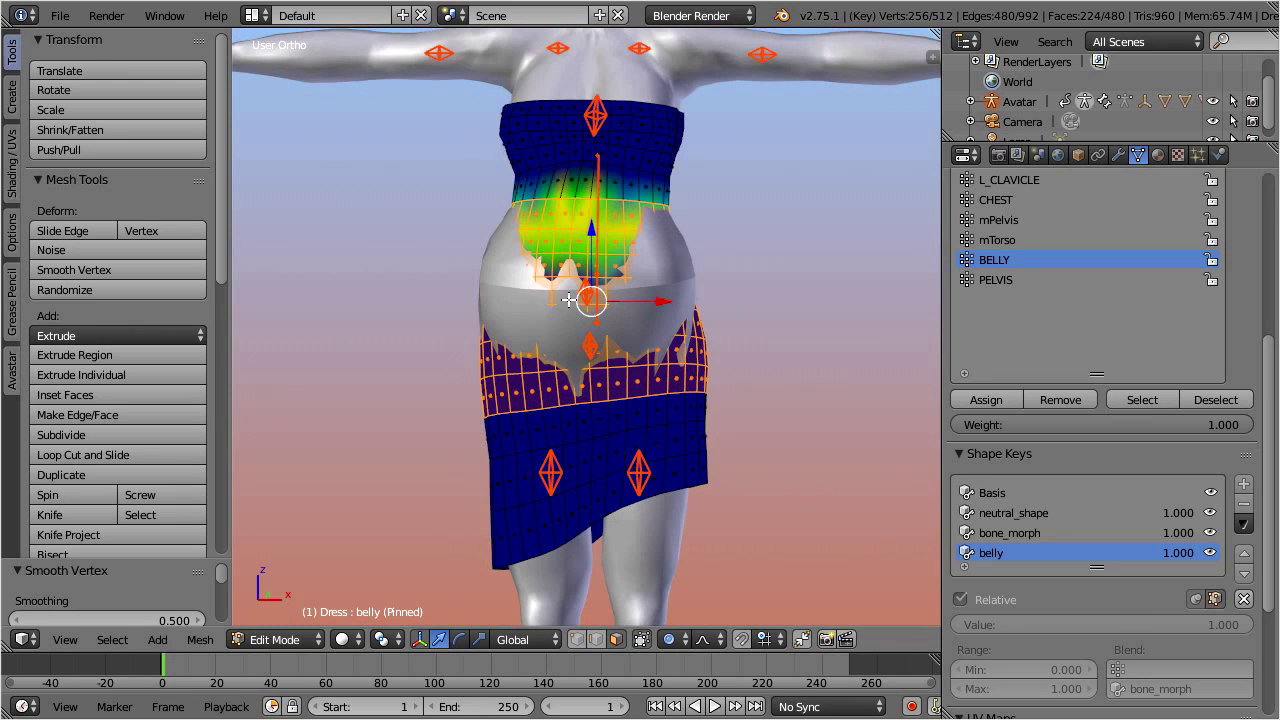
pyautogui.rightClick(619, 289)
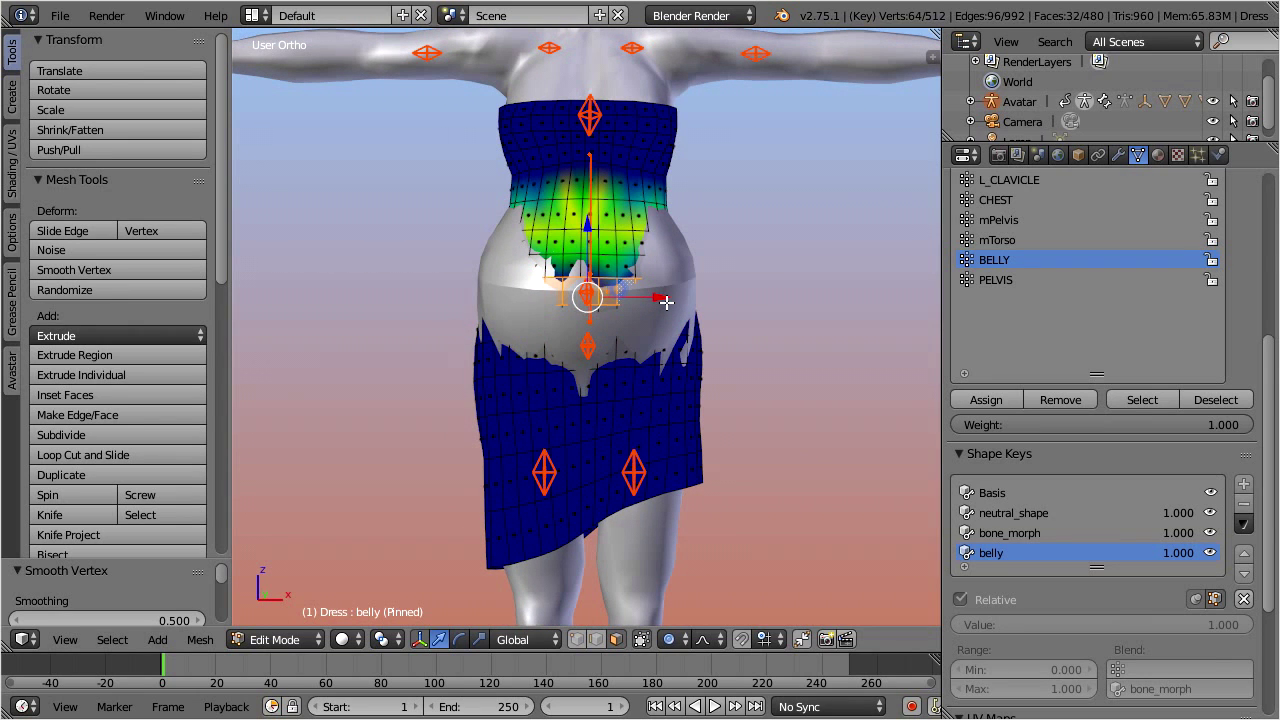
pyautogui.press('s')
pyautogui.press('x')
pyautogui.scroll(9, 740, 350)
pyautogui.rightClick(737, 354)
# Step: Disable X Mirror, then widen the belt along X and Y and shift it along Y
pyautogui.click(12, 235)
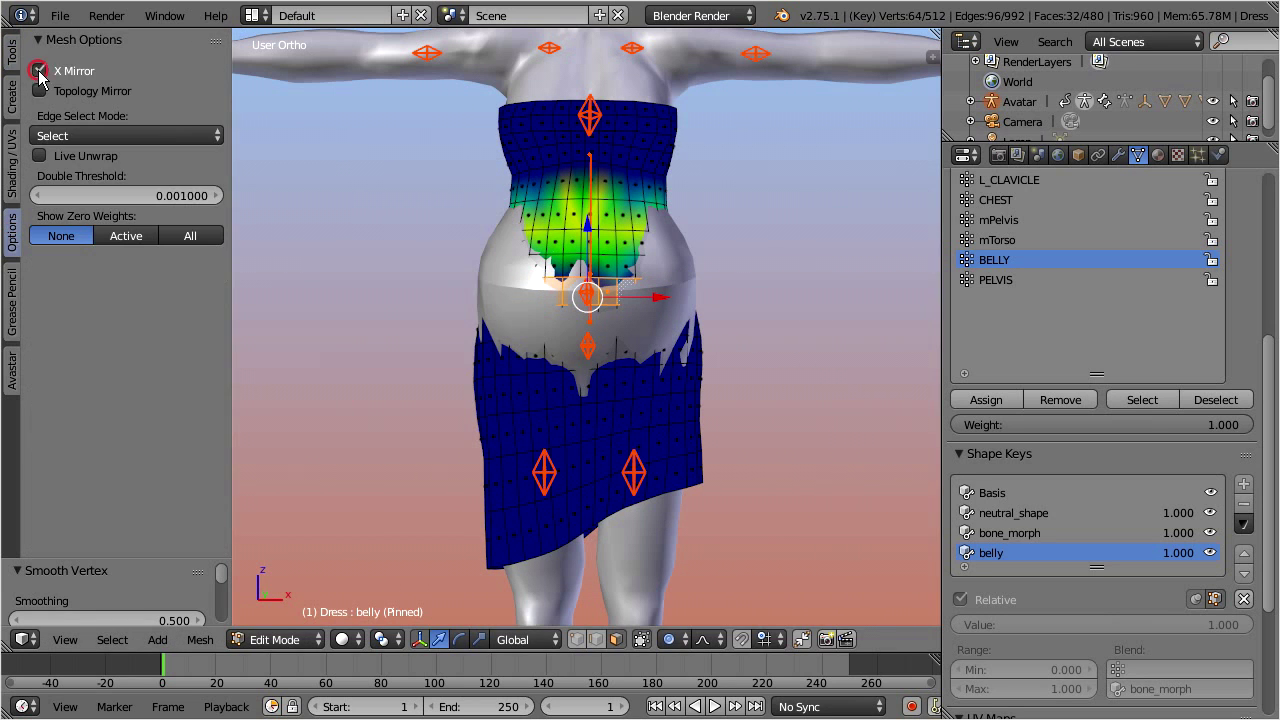
pyautogui.press('s')
pyautogui.press('x')
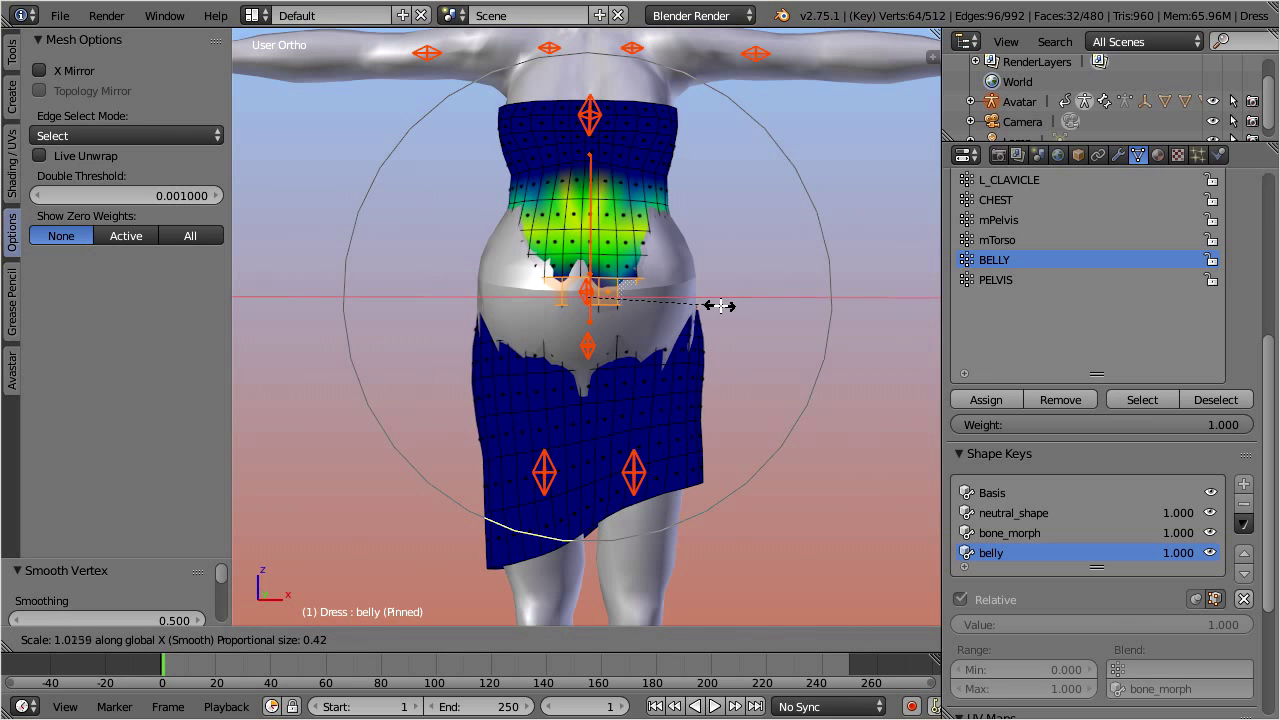
pyautogui.scroll(2, 725, 305)
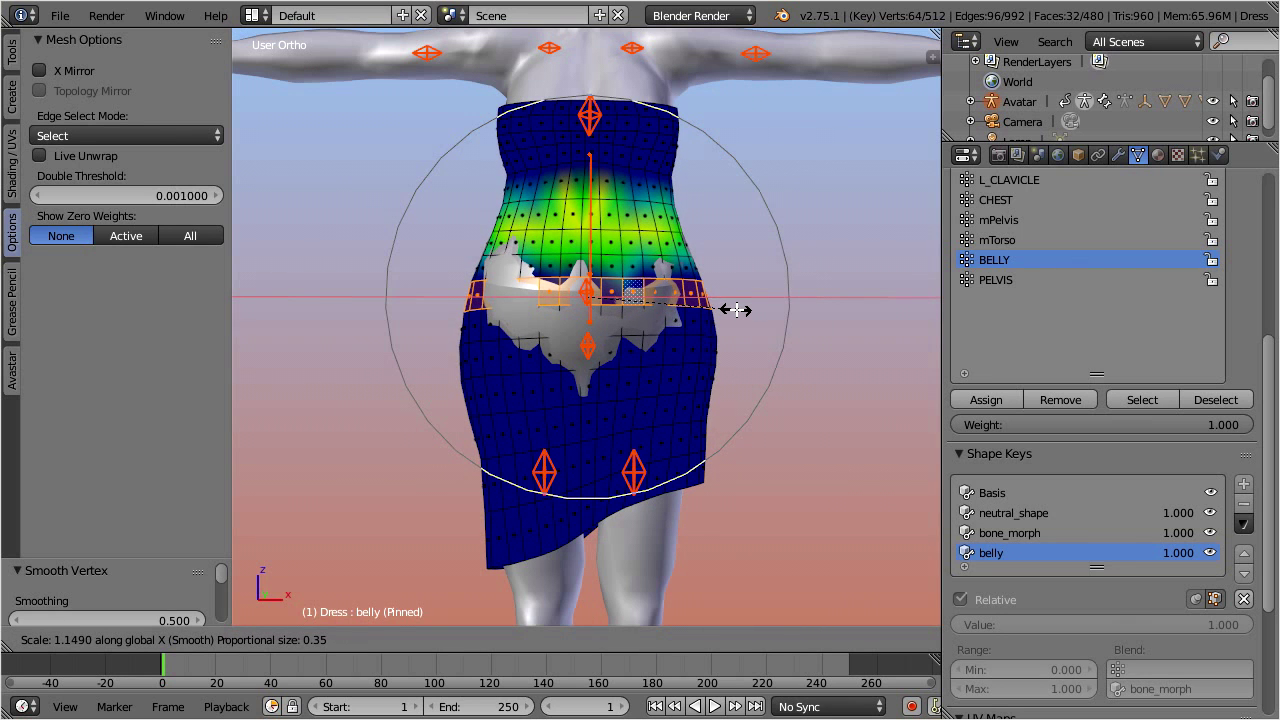
pyautogui.click(729, 309)
pyautogui.moveTo(729, 309); pyautogui.dragTo(769, 325, button='middle')
pyautogui.press('s')
pyautogui.press('y')
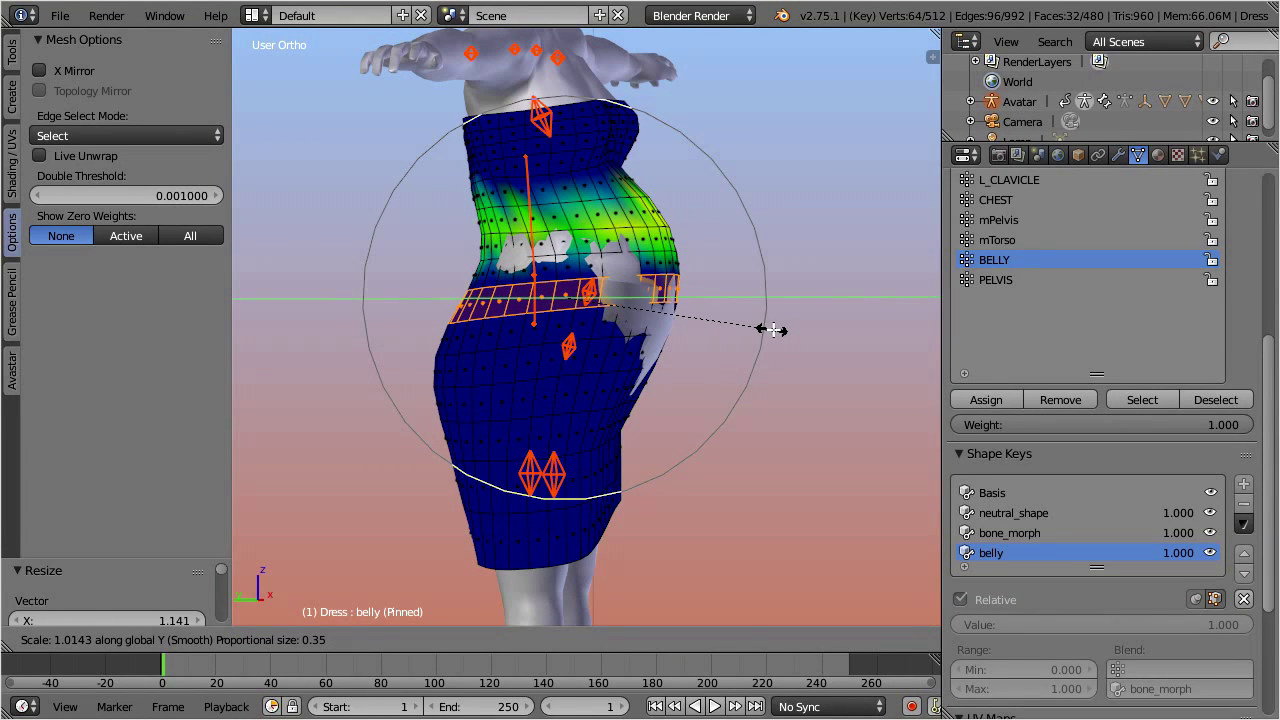
pyautogui.click(777, 330)
pyautogui.press('g')
pyautogui.press('y')
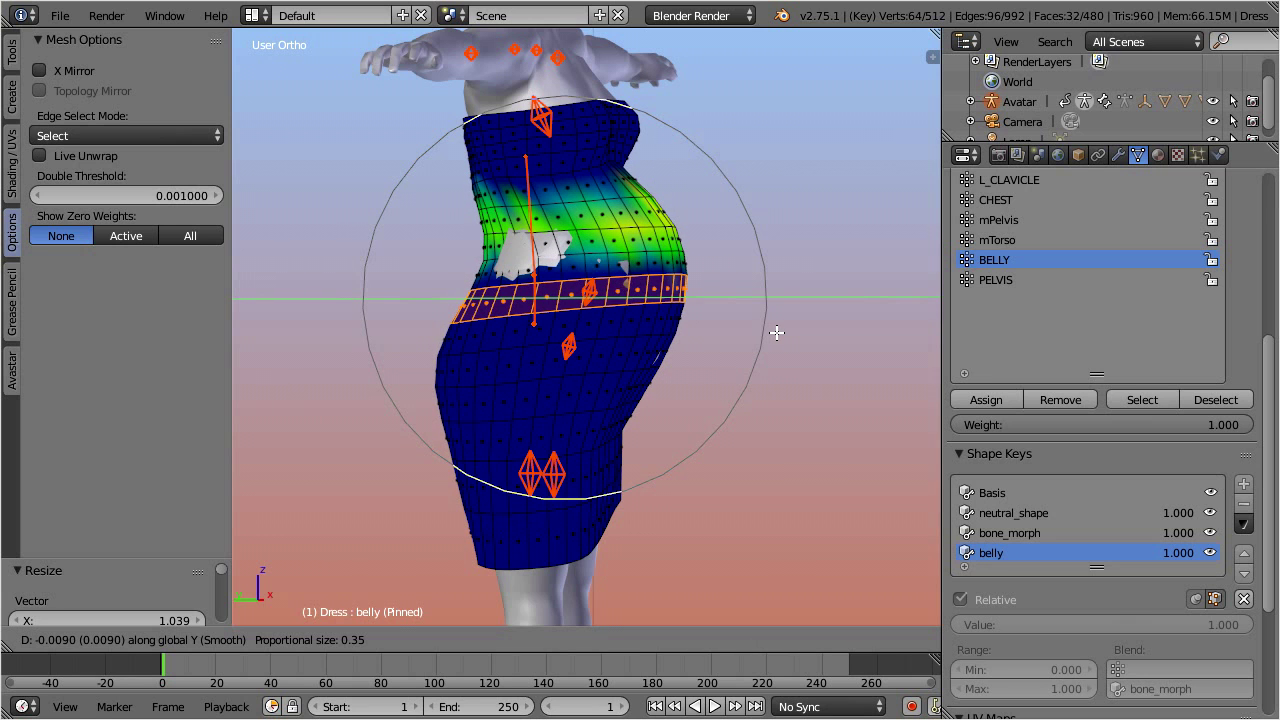
pyautogui.click(776, 332)
# Step: Switch to Normal orientation and push the poke-through face out over the belly
pyautogui.rightClick(523, 242)
pyautogui.moveTo(525, 245); pyautogui.dragTo(627, 291, button='middle')
pyautogui.click(499, 648)
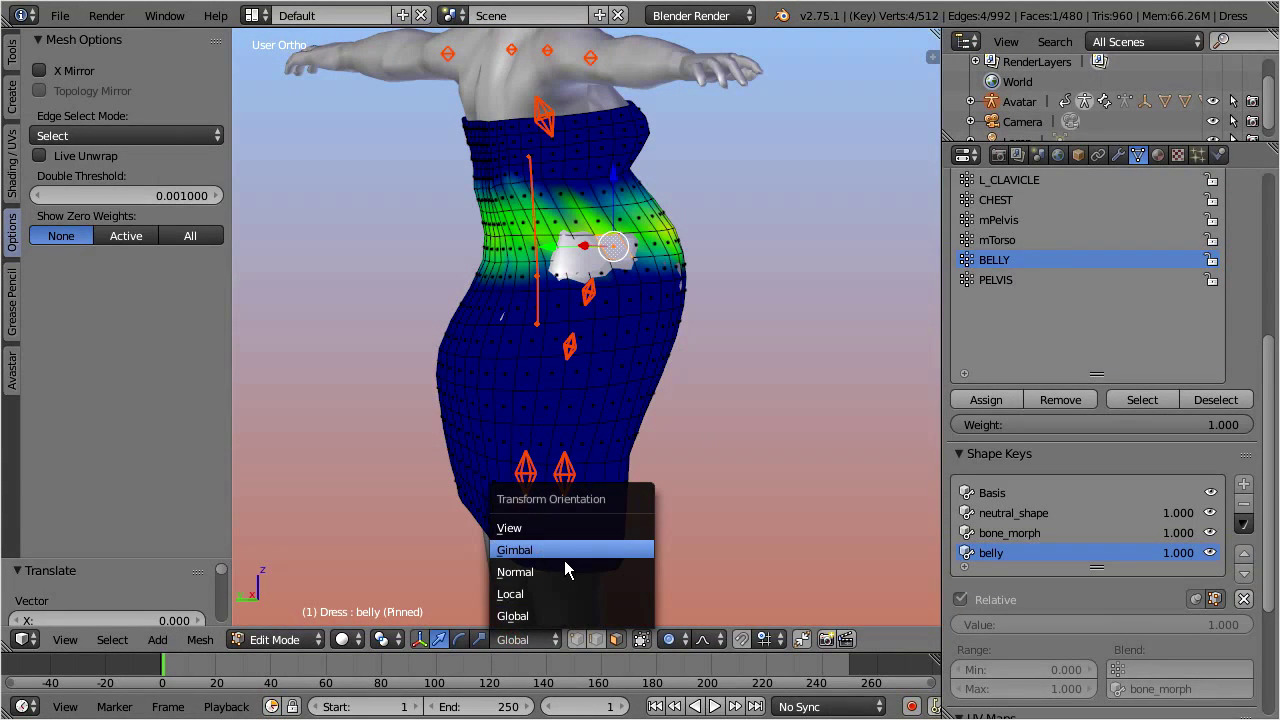
pyautogui.click(568, 569)
pyautogui.scroll(1, 634, 351)
pyautogui.moveTo(650, 207); pyautogui.dragTo(565, 225)
# Step: Nudge the belly faces outward until no skin shows through the dress
pyautogui.moveTo(565, 225); pyautogui.dragTo(668, 228, button='middle')
pyautogui.moveTo(668, 228); pyautogui.dragTo(674, 223)
pyautogui.moveTo(674, 223); pyautogui.dragTo(432, 237, button='middle')
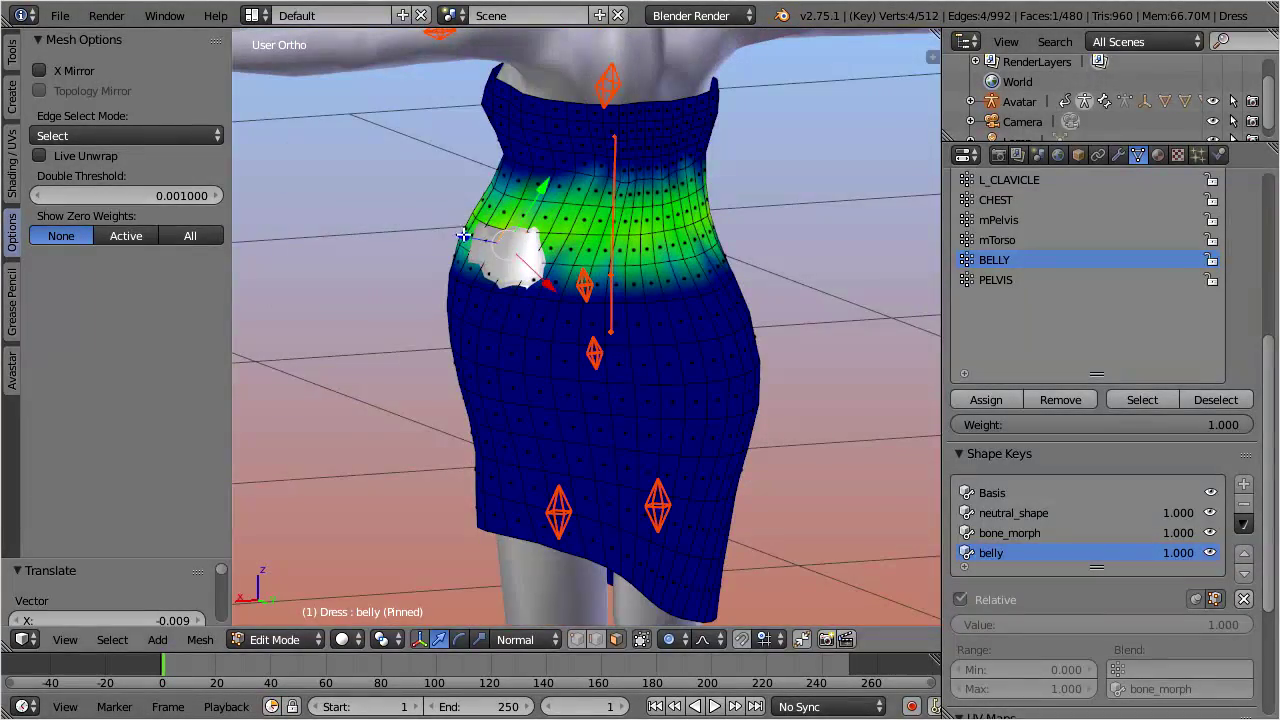
pyautogui.moveTo(463, 234); pyautogui.dragTo(470, 236)
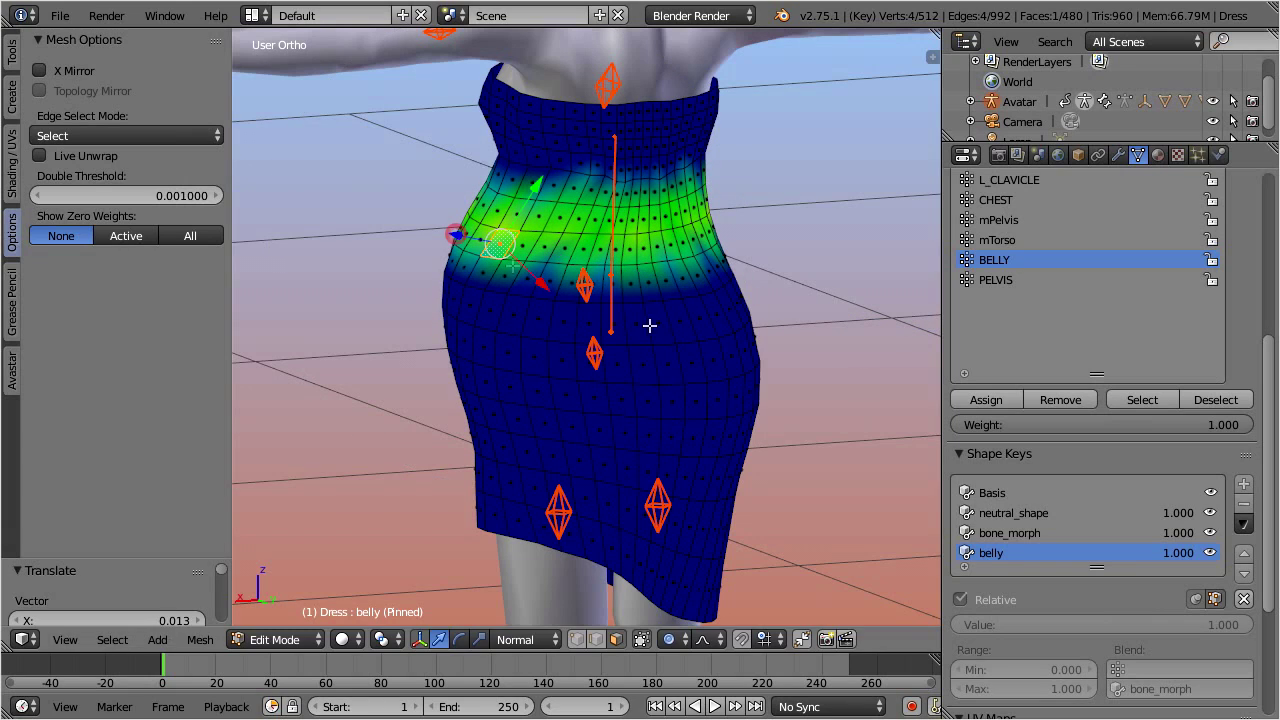
# Step: Finalize the belly corrective shape key from the Shape Keys specials menu
pyautogui.click(1244, 522)
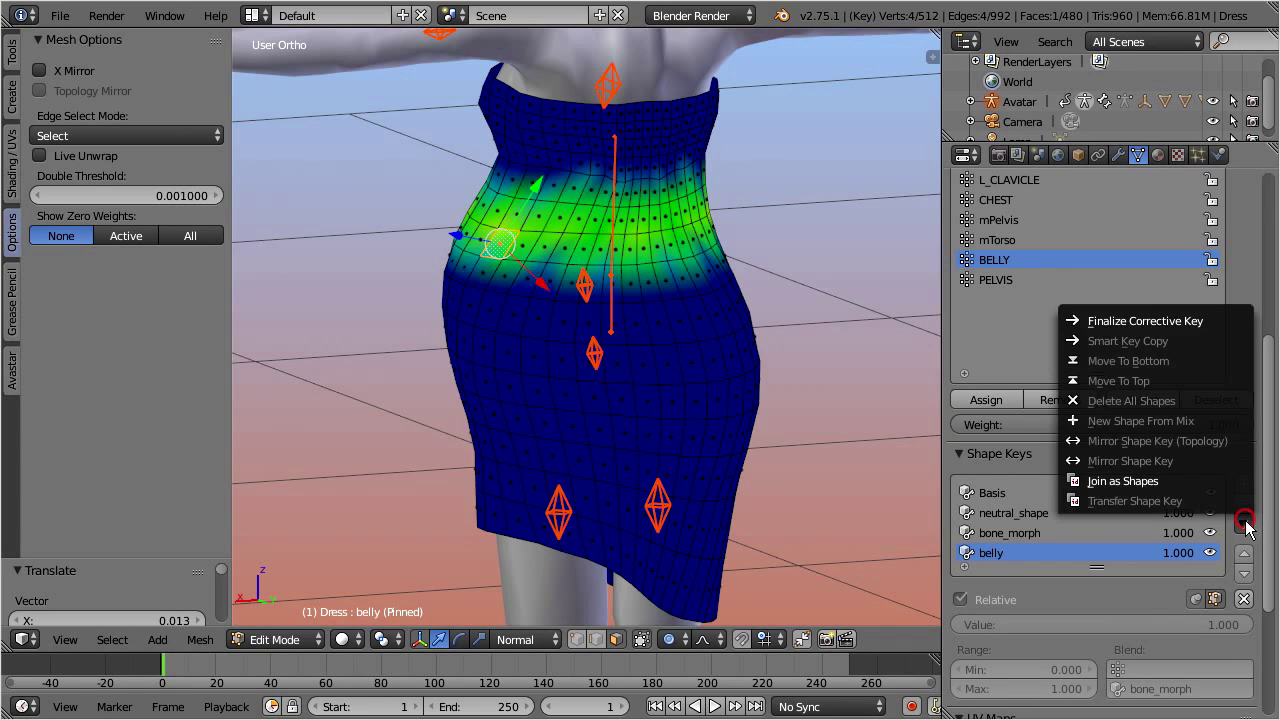
pyautogui.click(1216, 320)
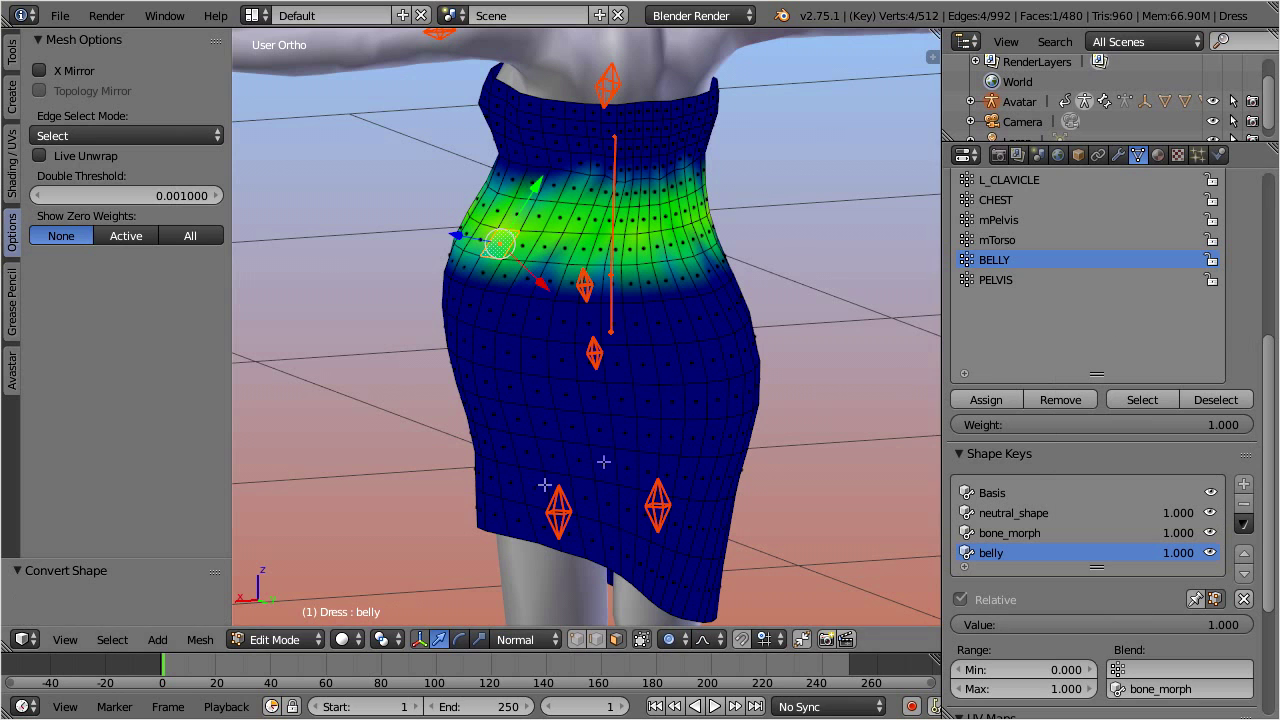
pyautogui.click(303, 643)
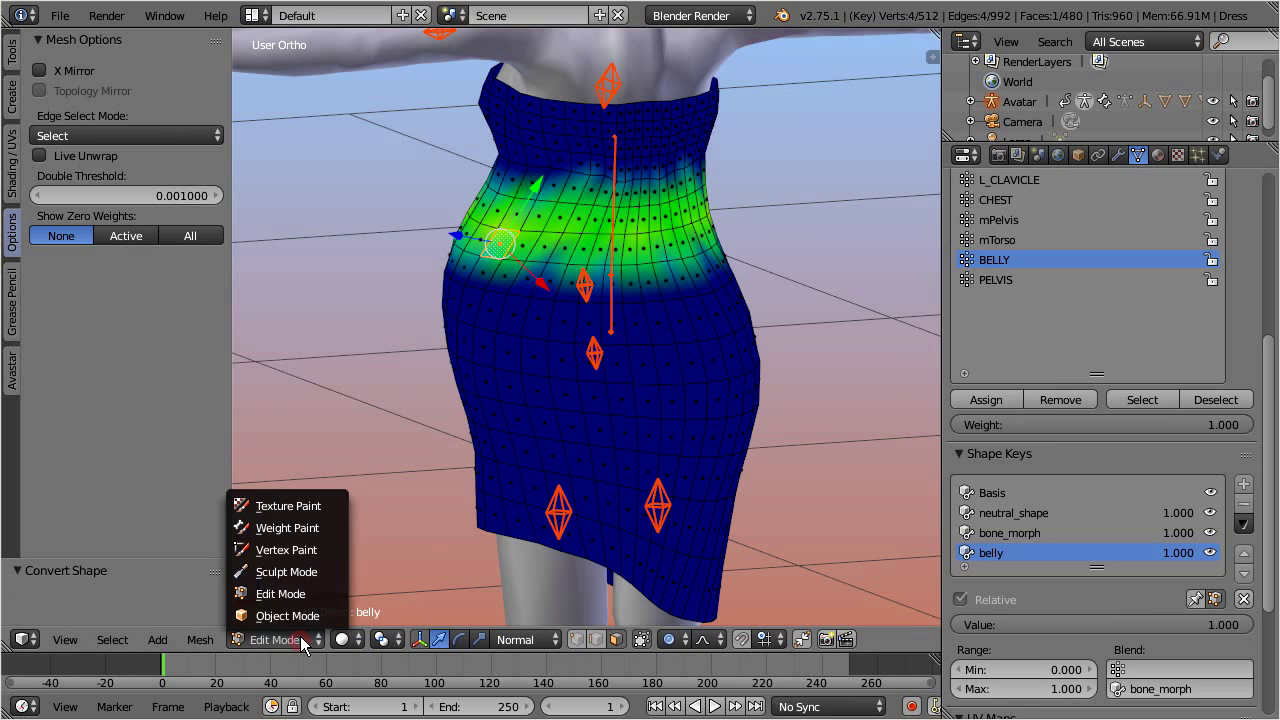
# Step: Return to Weight Paint and test the dress's belly key by dragging its value
pyautogui.click(303, 528)
pyautogui.scroll(-3, 500, 434)
pyautogui.moveTo(500, 434)
pyautogui.mouseDown(button='middle')
pyautogui.moveTo(800, 429)
pyautogui.moveTo(930, 490)
pyautogui.mouseUp(button='middle')
pyautogui.moveTo(1222, 577); pyautogui.dragTo(1254, 577)
pyautogui.moveTo(641, 399); pyautogui.dragTo(878, 411, button='middle')
pyautogui.moveTo(1234, 572)
pyautogui.mouseDown()
pyautogui.moveTo(940, 574)
pyautogui.moveTo(1256, 574)
pyautogui.mouseUp()
# Step: Run Avastar's Adjust to Shape, reset the belly key to 0, and test Belly Size
pyautogui.click(13, 238)
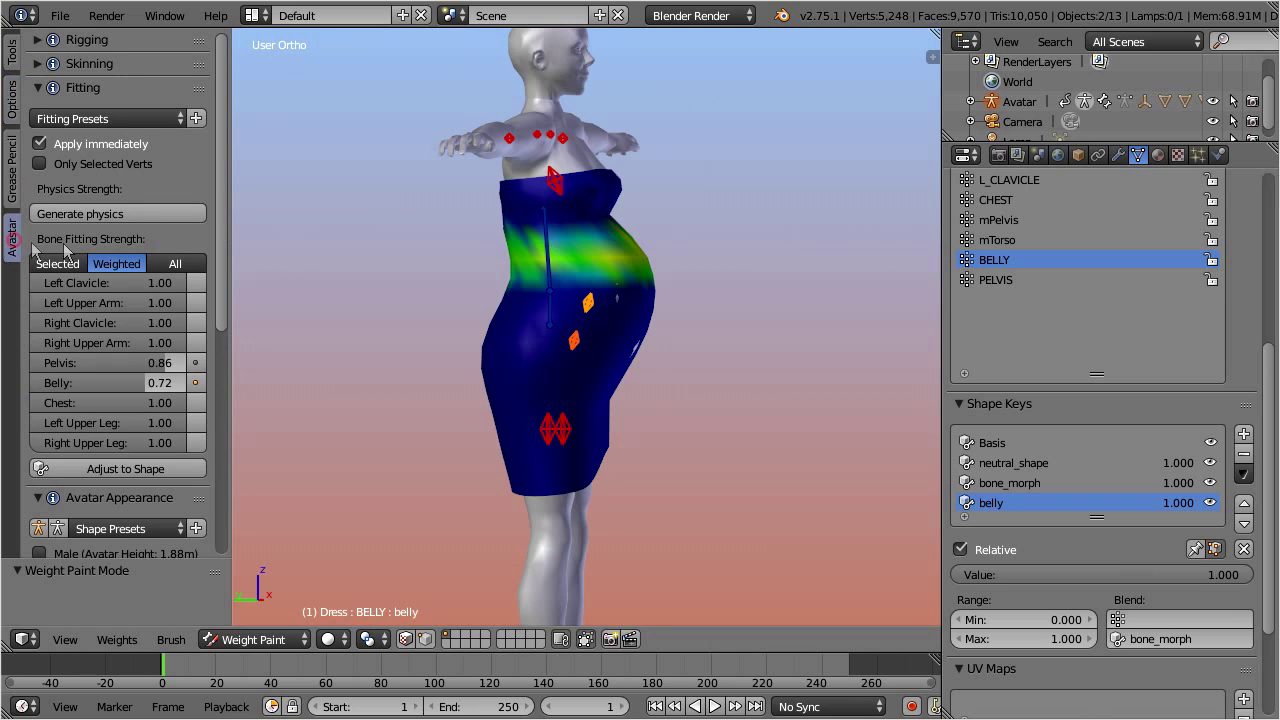
pyautogui.click(182, 468)
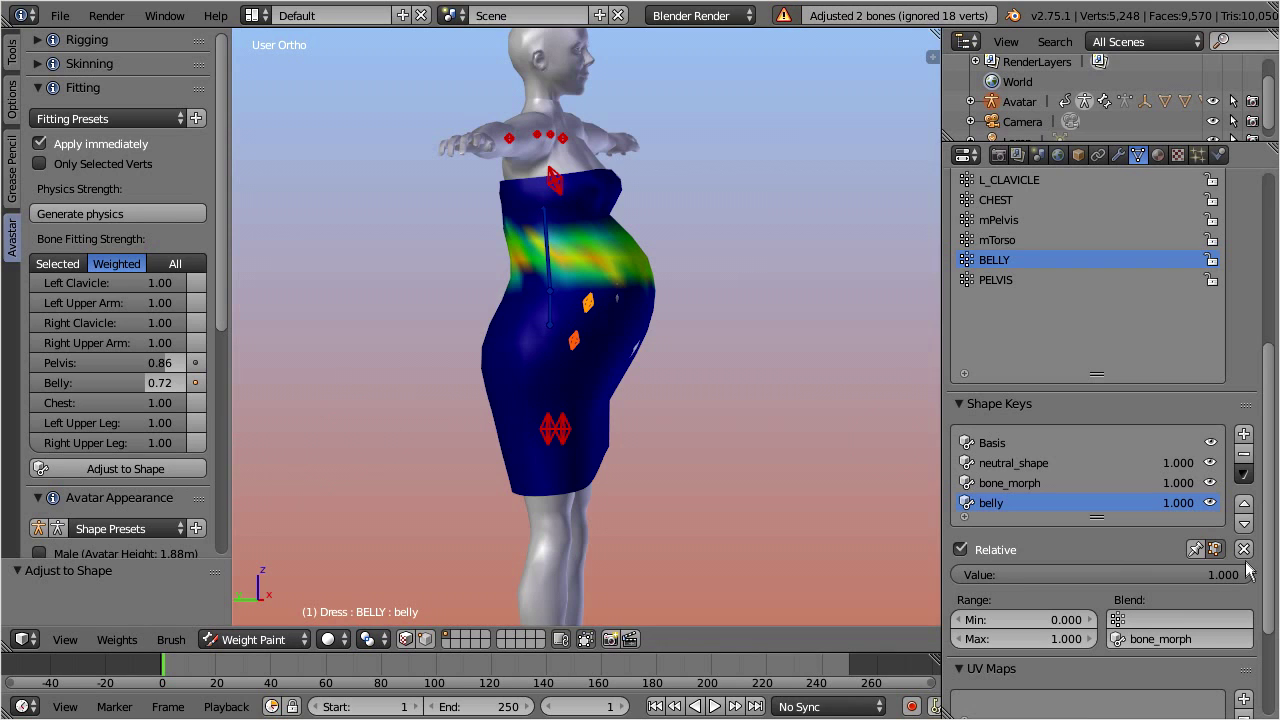
pyautogui.moveTo(1246, 566); pyautogui.dragTo(956, 567)
pyautogui.moveTo(221, 298); pyautogui.dragTo(221, 475)
pyautogui.moveTo(178, 431); pyautogui.dragTo(36, 449)
pyautogui.moveTo(557, 343); pyautogui.dragTo(361, 343, button='middle')
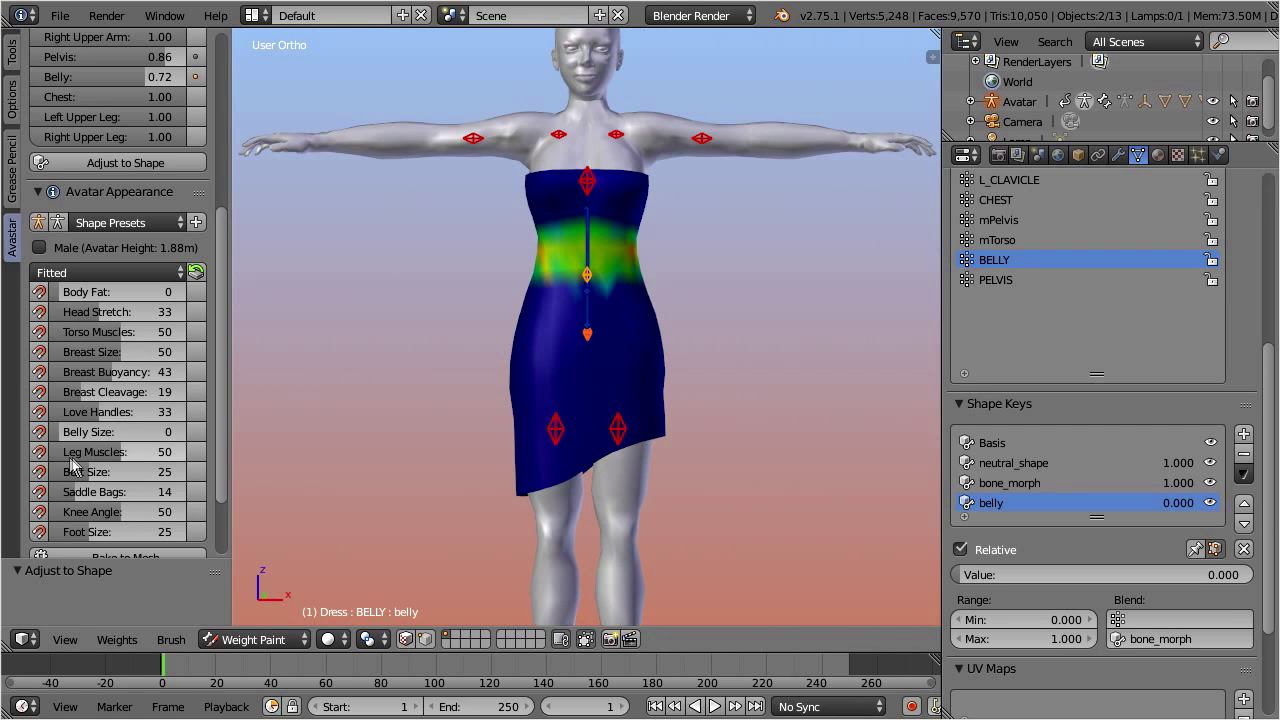
pyautogui.moveTo(60, 432); pyautogui.dragTo(220, 430)
# Step: Raise the belly key value, bake the shape, and drag Belly Size from 100 to 0
pyautogui.moveTo(968, 575); pyautogui.dragTo(1266, 575)
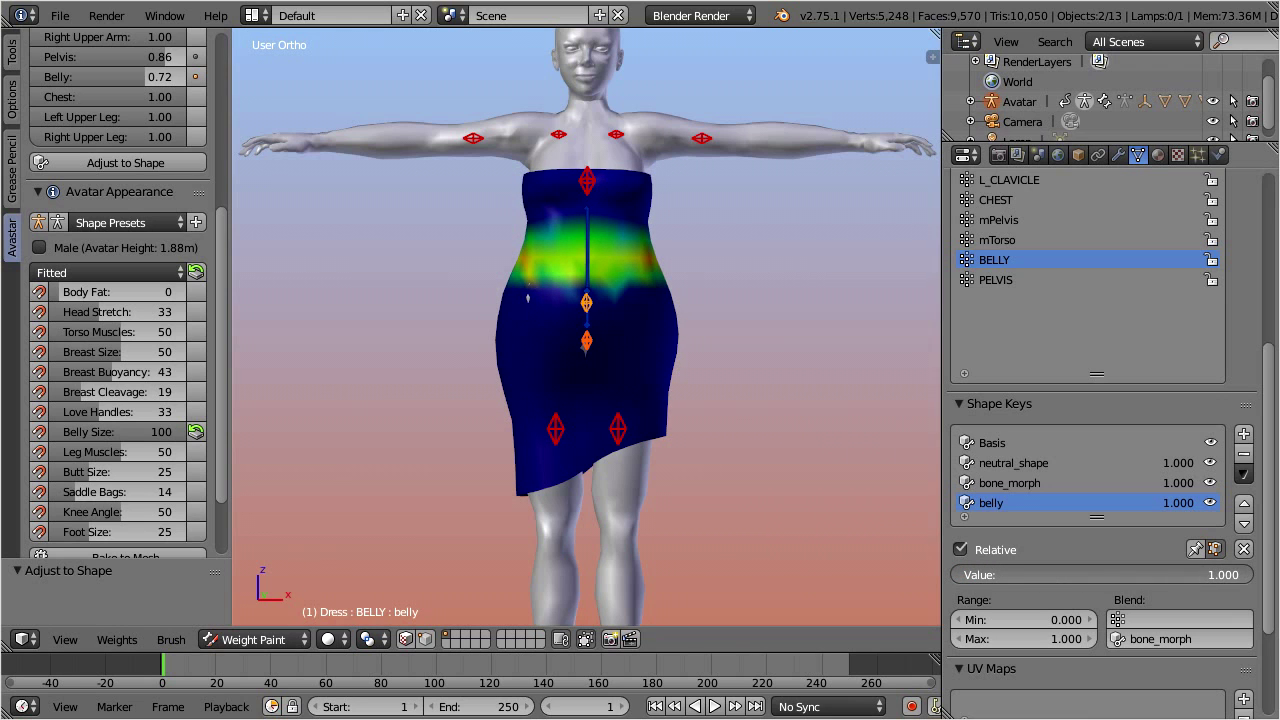
pyautogui.moveTo(687, 444); pyautogui.dragTo(688, 414, button='middle')
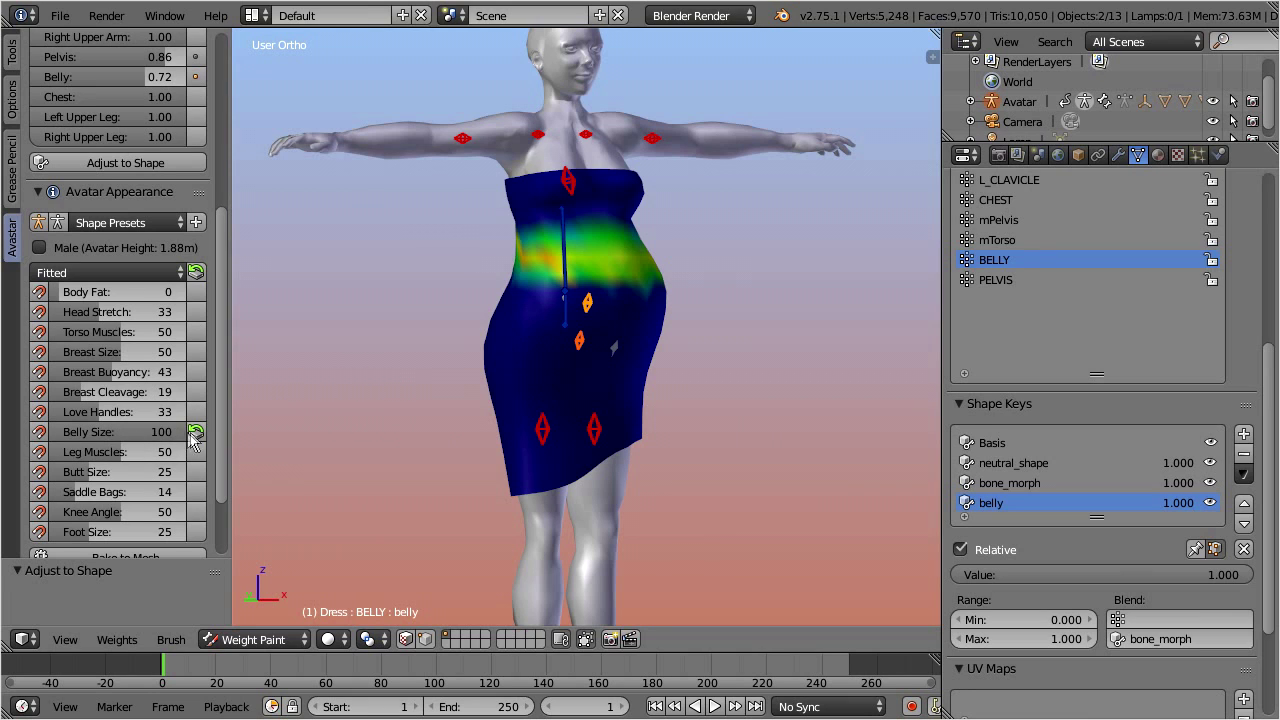
pyautogui.moveTo(220, 394); pyautogui.dragTo(219, 443)
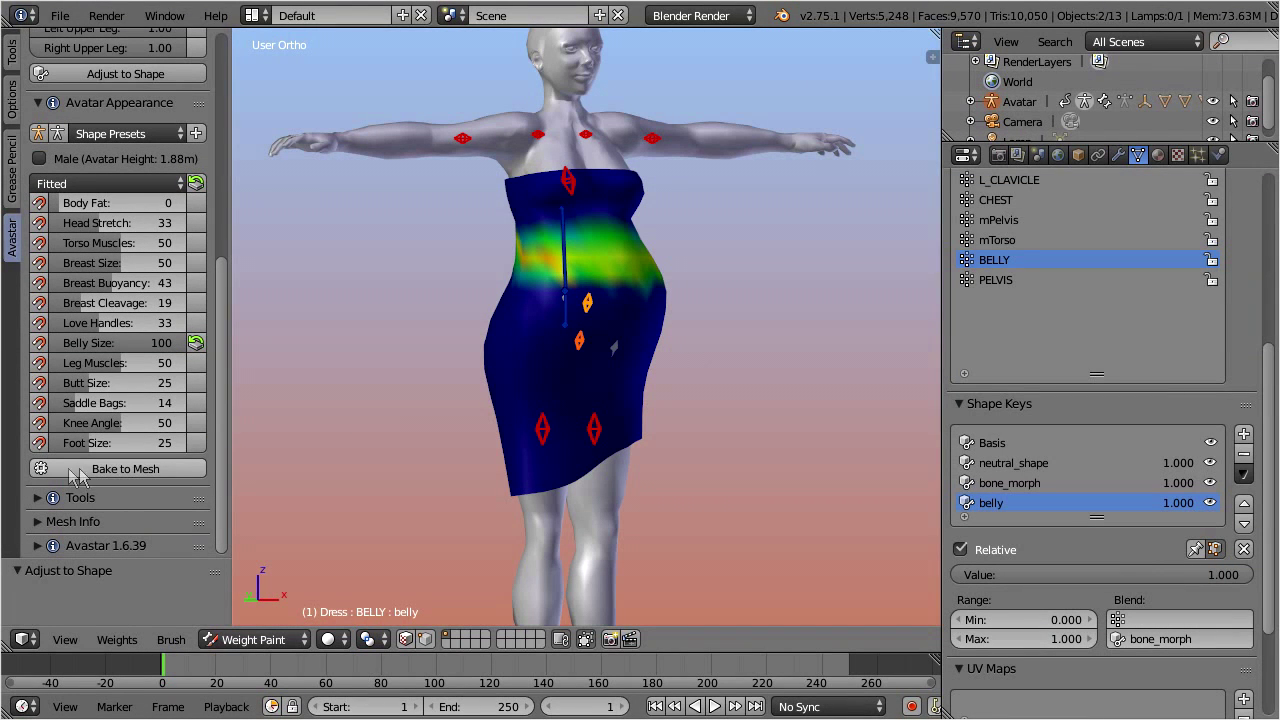
pyautogui.click(193, 477)
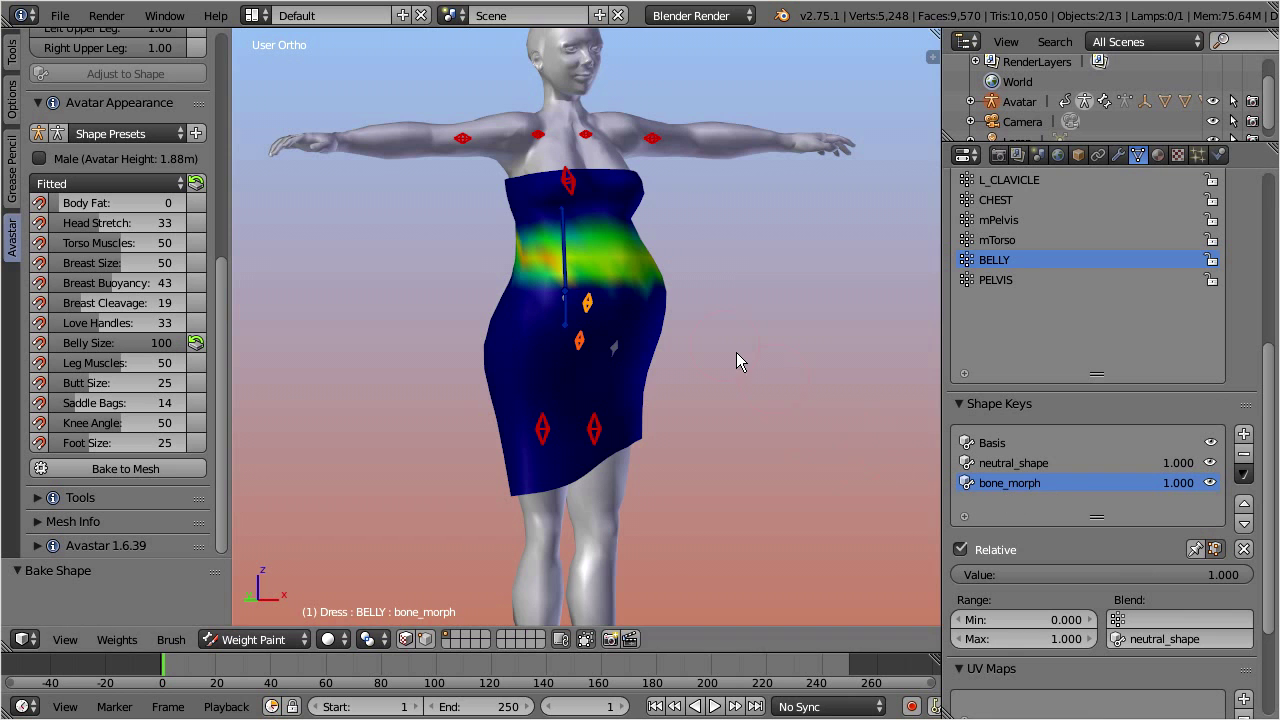
pyautogui.moveTo(689, 342); pyautogui.dragTo(651, 360, button='middle')
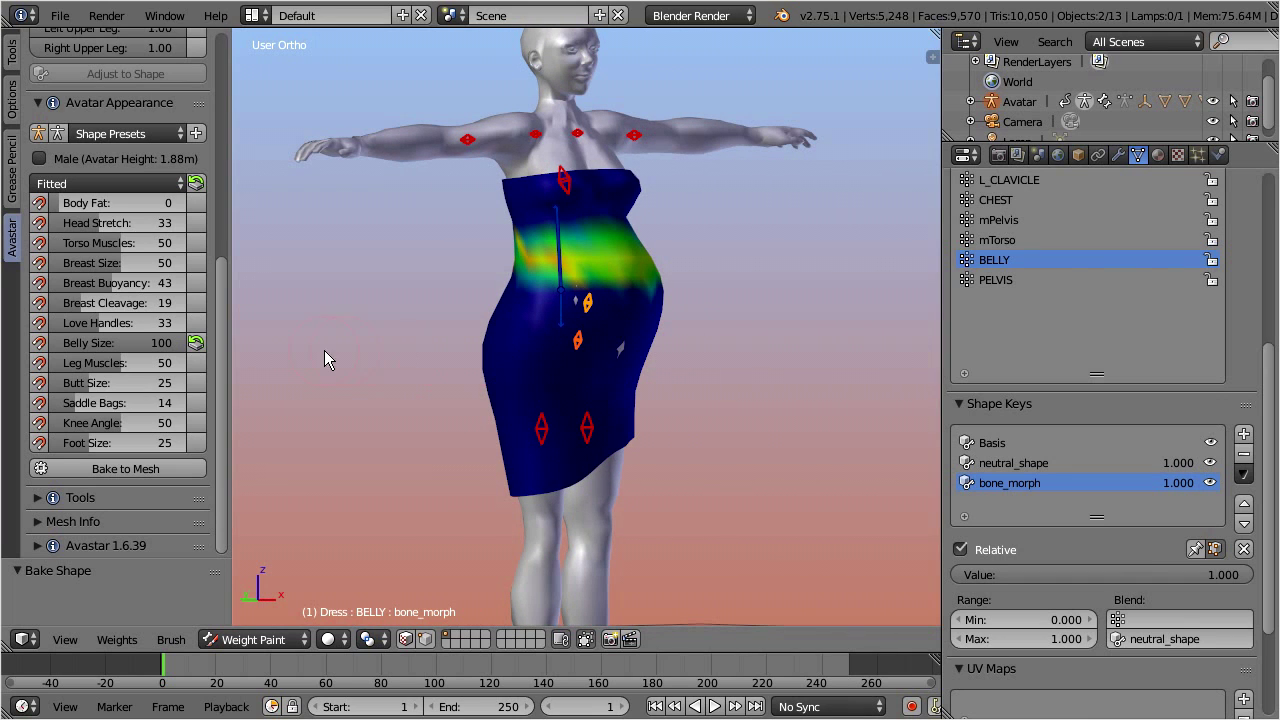
pyautogui.moveTo(178, 346); pyautogui.dragTo(22, 348)
# Step: Orbit around the dress to inspect it over the enlarged belly from the side and front
pyautogui.scroll(5, 515, 365)
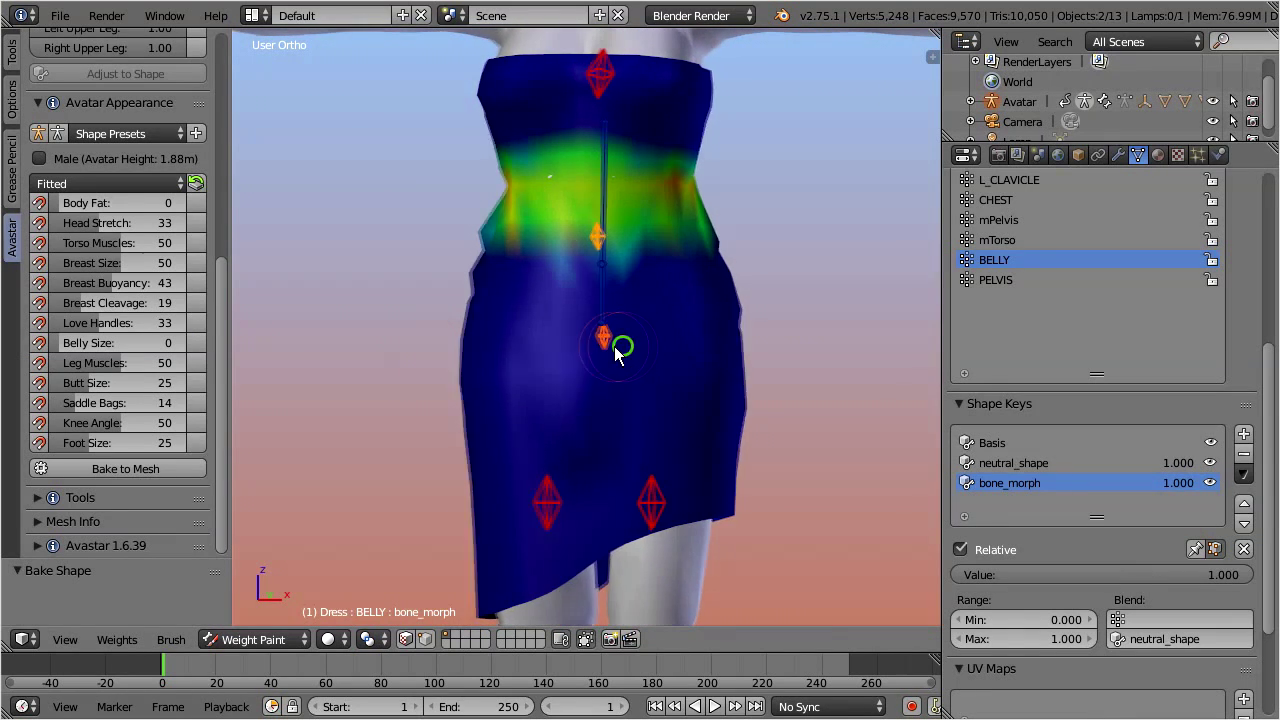
pyautogui.moveTo(597, 355); pyautogui.dragTo(721, 350, button='middle')
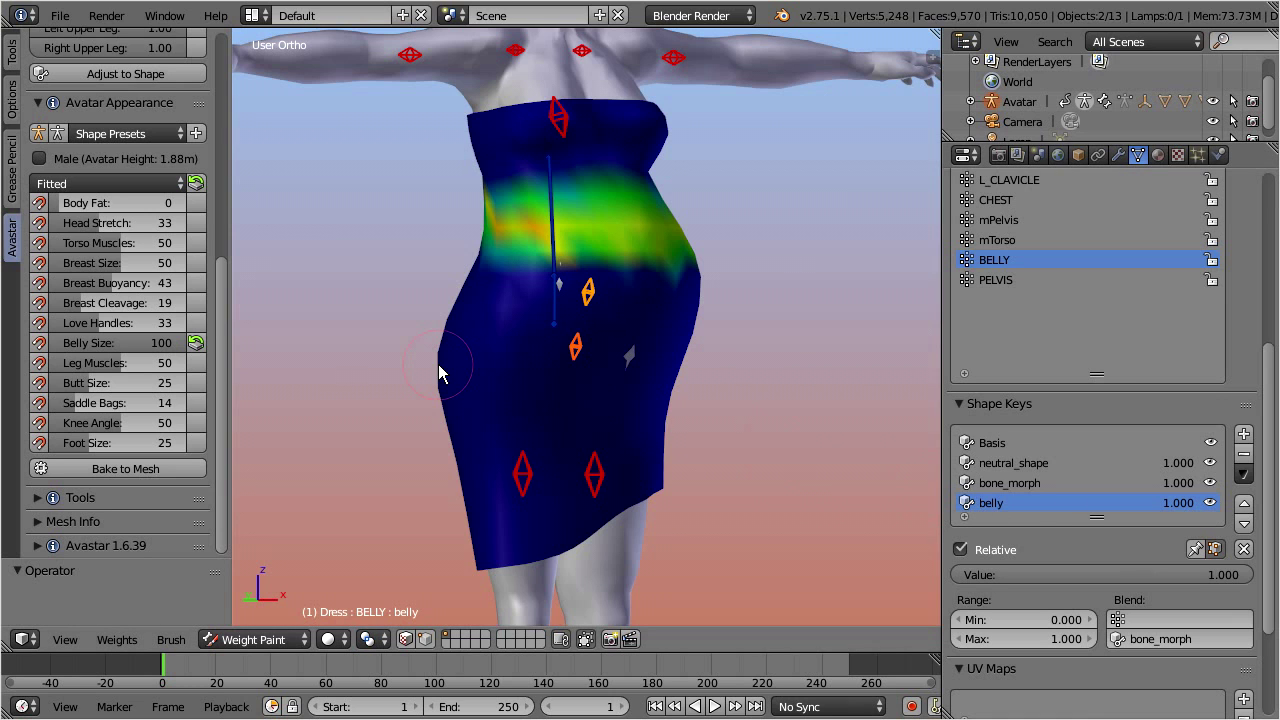
pyautogui.moveTo(551, 394); pyautogui.dragTo(443, 407, button='middle')
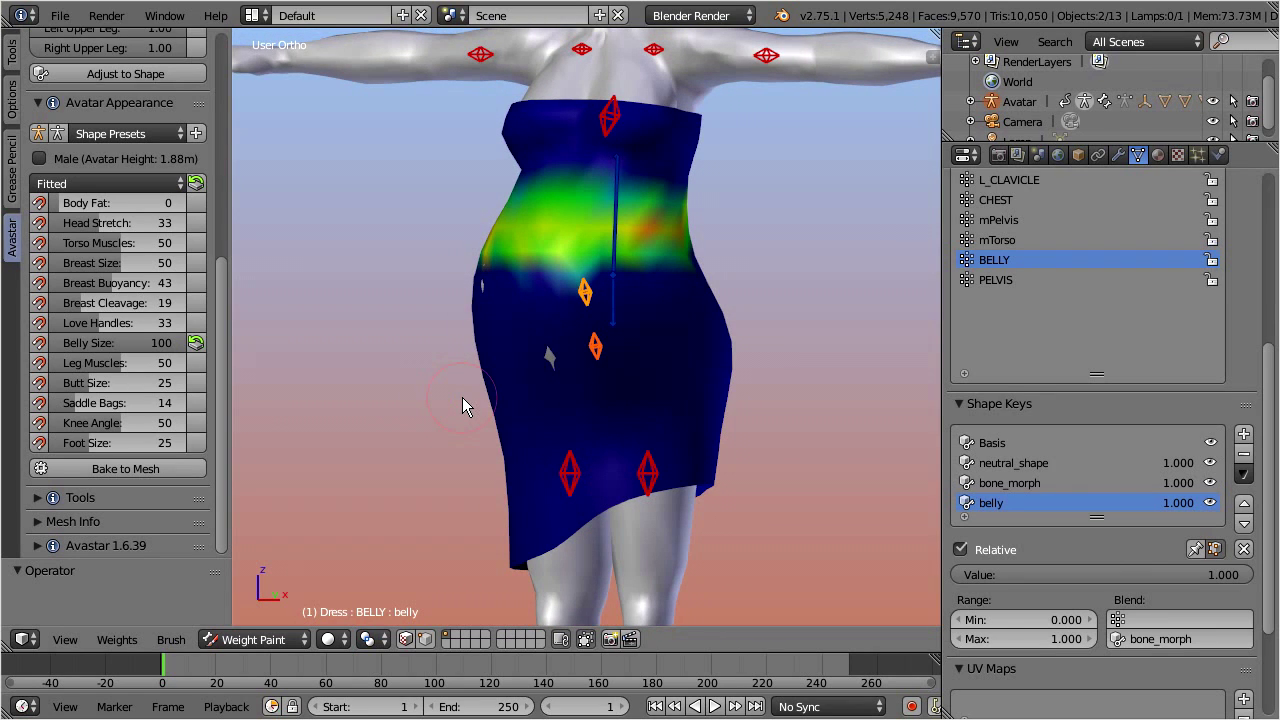
# Step: Select upperBodyMesh, filter its shape keys by 'bel', and copy the big_belly_torso_104 name
pyautogui.moveTo(523, 371); pyautogui.dragTo(660, 280, button='middle')
pyautogui.scroll(-2, 773, 215)
pyautogui.hotkey('ctrl', 'Tab')
pyautogui.rightClick(816, 145)
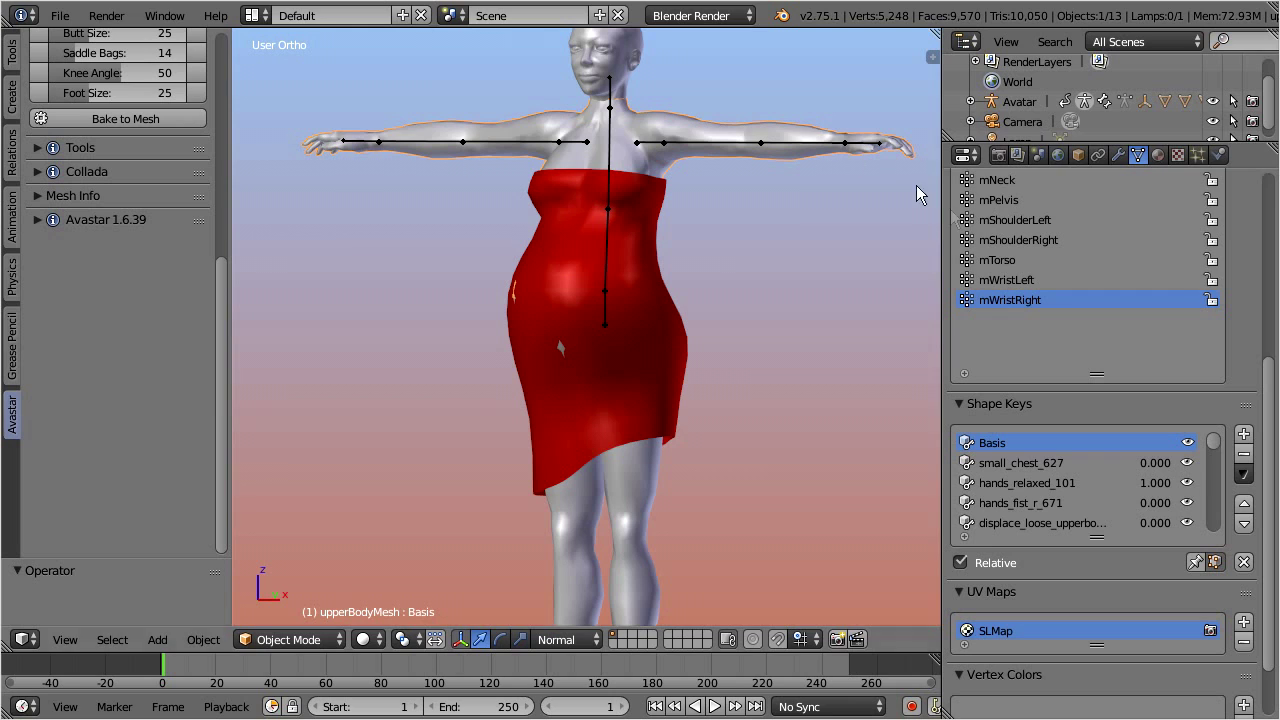
pyautogui.click(965, 540)
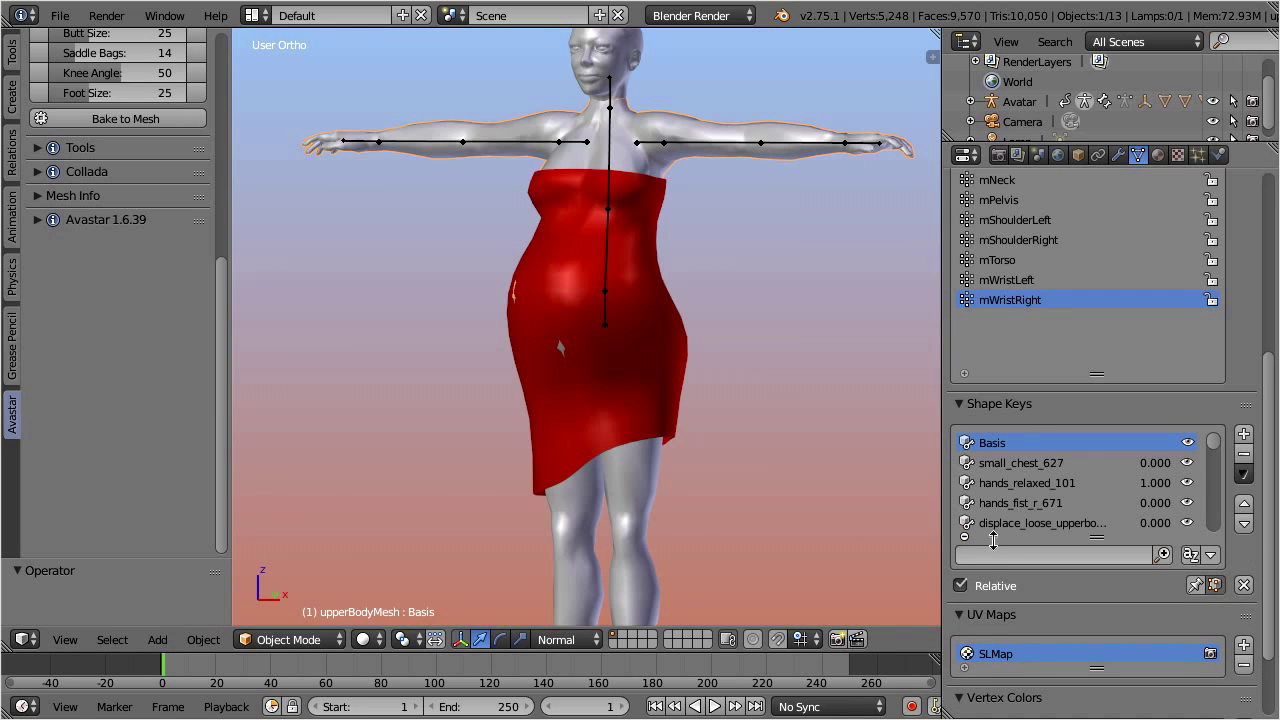
pyautogui.click(986, 555)
pyautogui.write('bell')
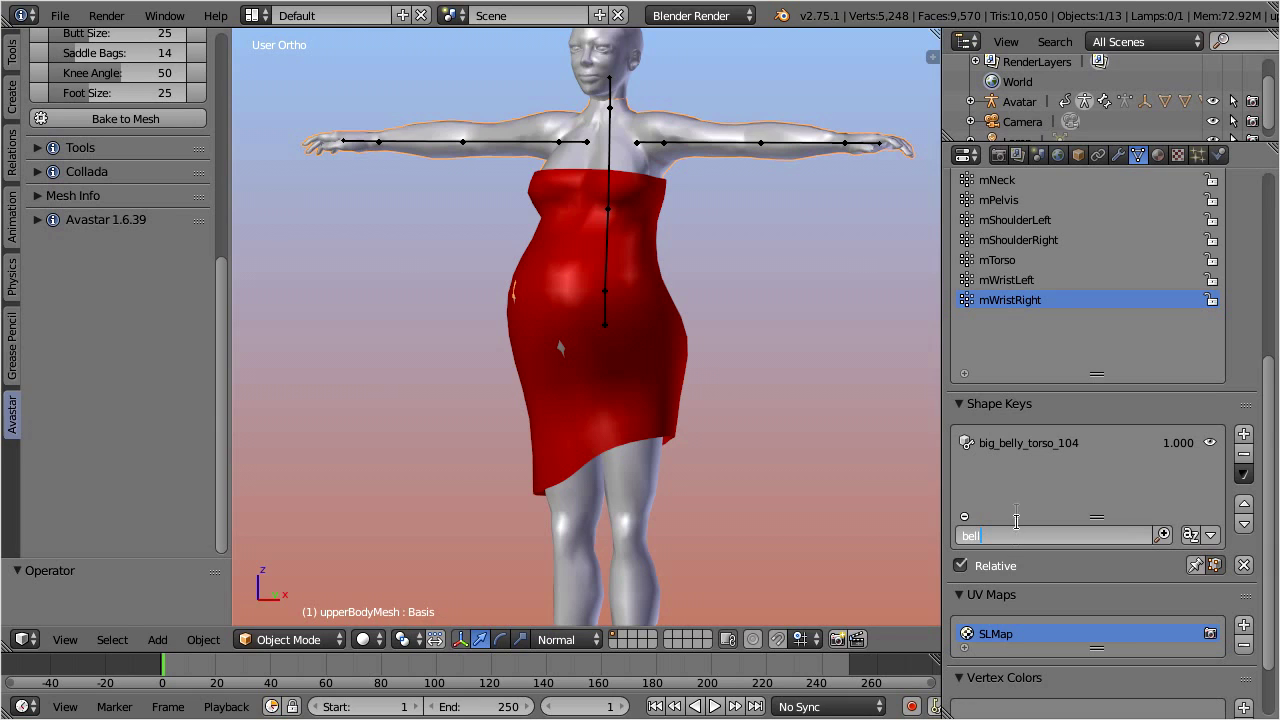
pyautogui.doubleClick(1017, 445)
pyautogui.hotkey('ctrl', 'c')
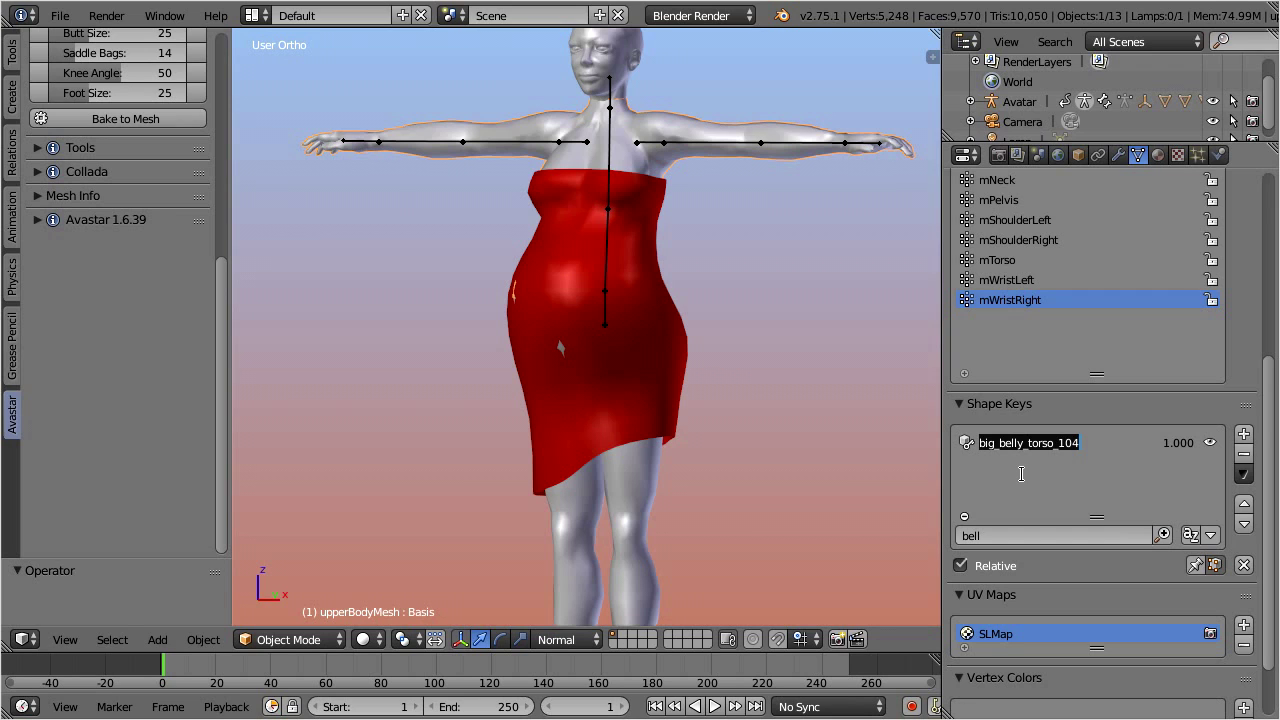
# Step: Reselect the Dress and paste big_belly_torso_104 as its belly key's name
pyautogui.rightClick(682, 360)
pyautogui.hotkey('ctrl', 'Tab')
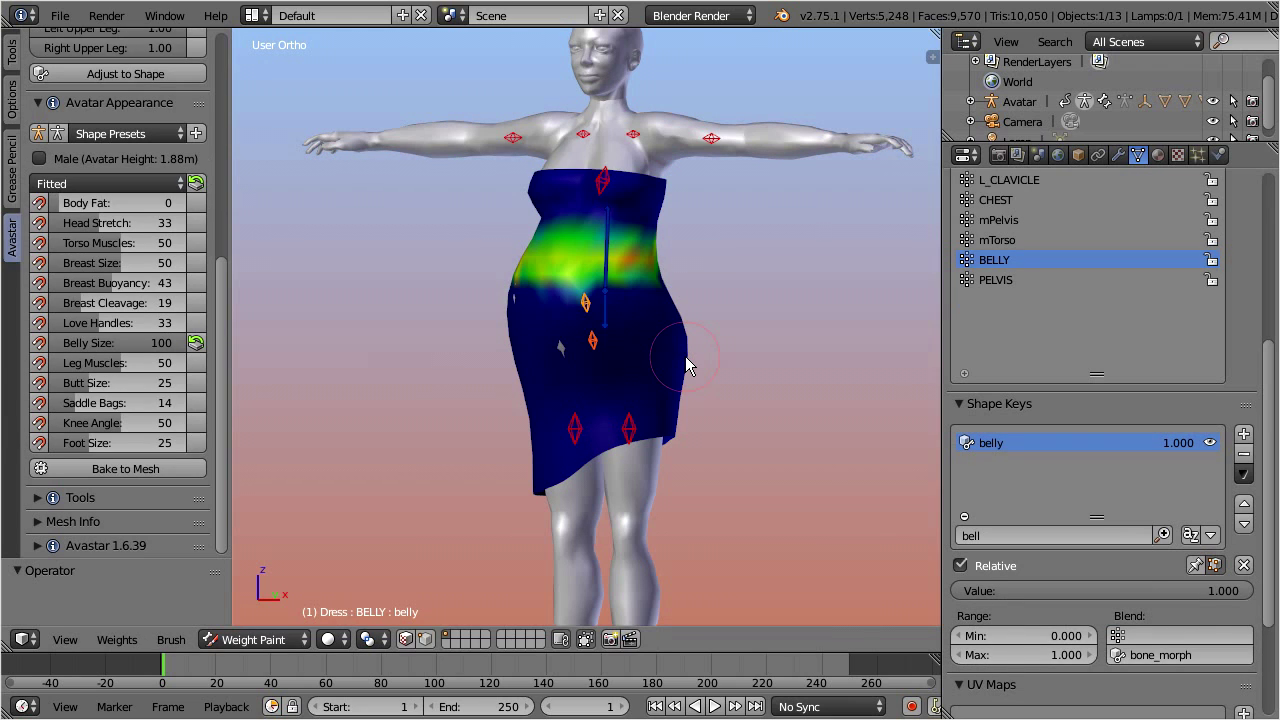
pyautogui.doubleClick(1019, 445)
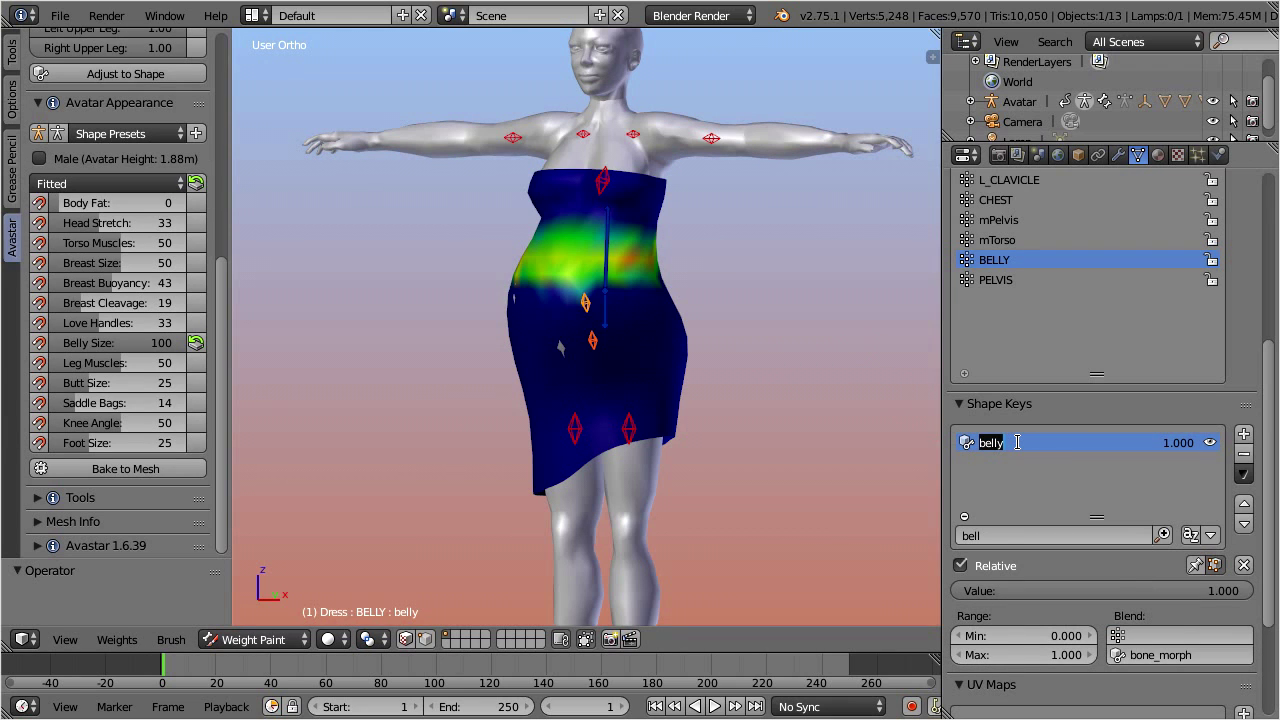
pyautogui.hotkey('ctrl', 'v')
pyautogui.press('Return')
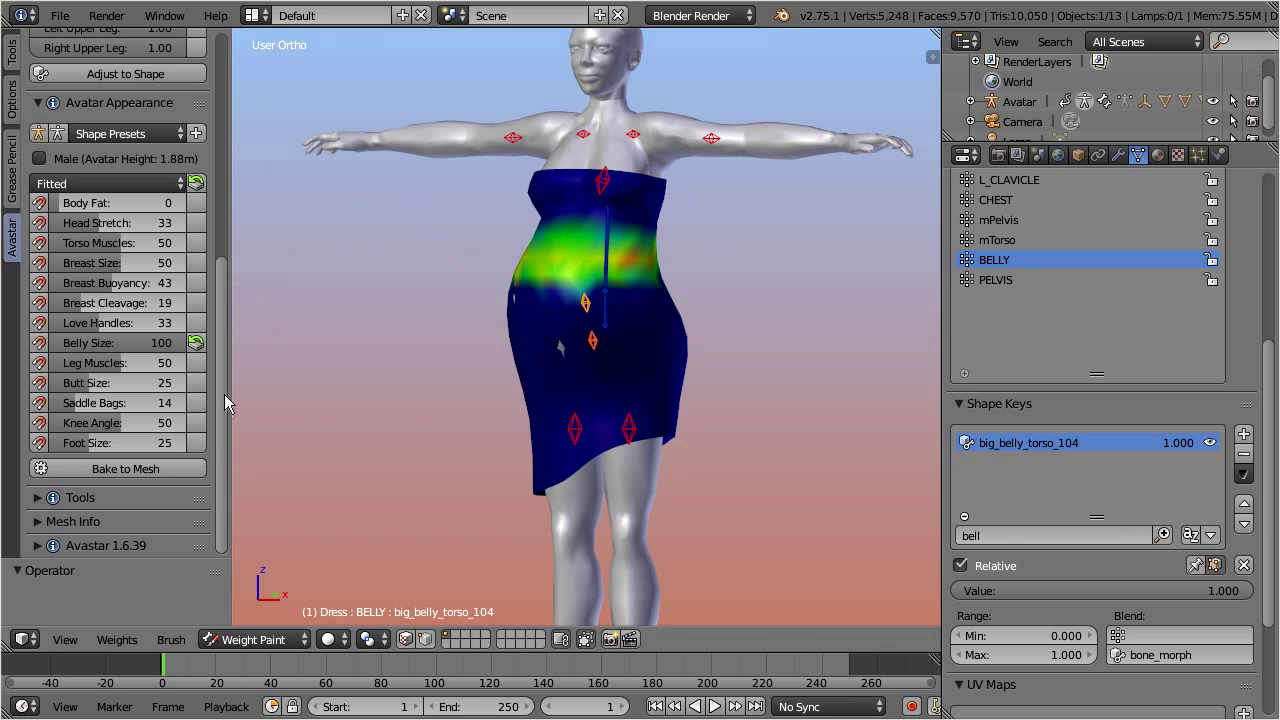
# Step: Set the Dress's Skinning Appearance Control to Shape Keys
pyautogui.moveTo(221, 444); pyautogui.dragTo(224, 206)
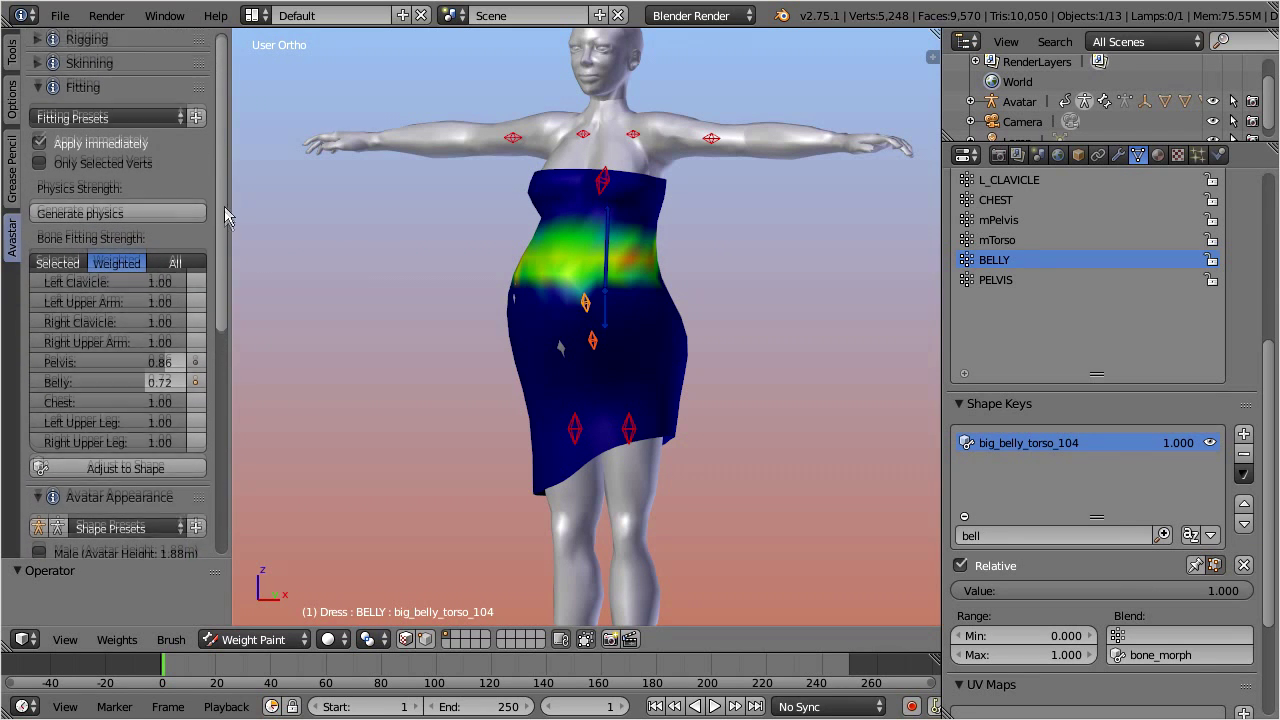
pyautogui.click(37, 64)
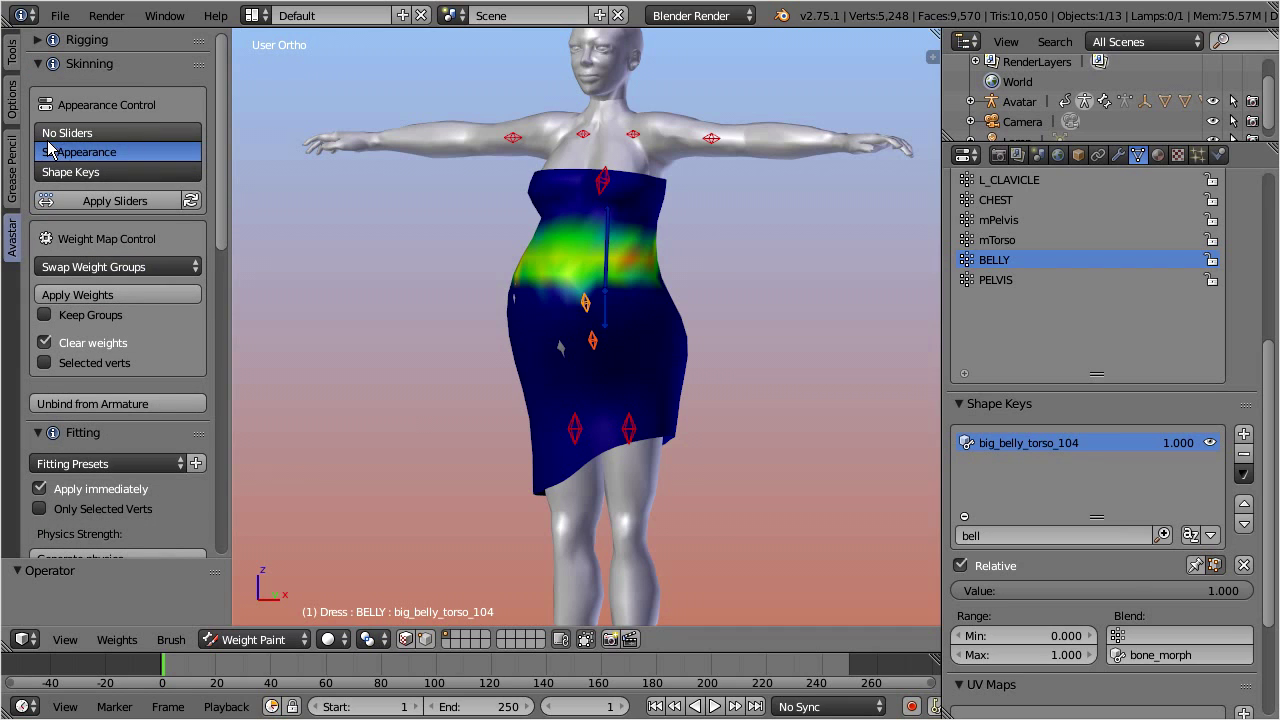
pyautogui.click(149, 133)
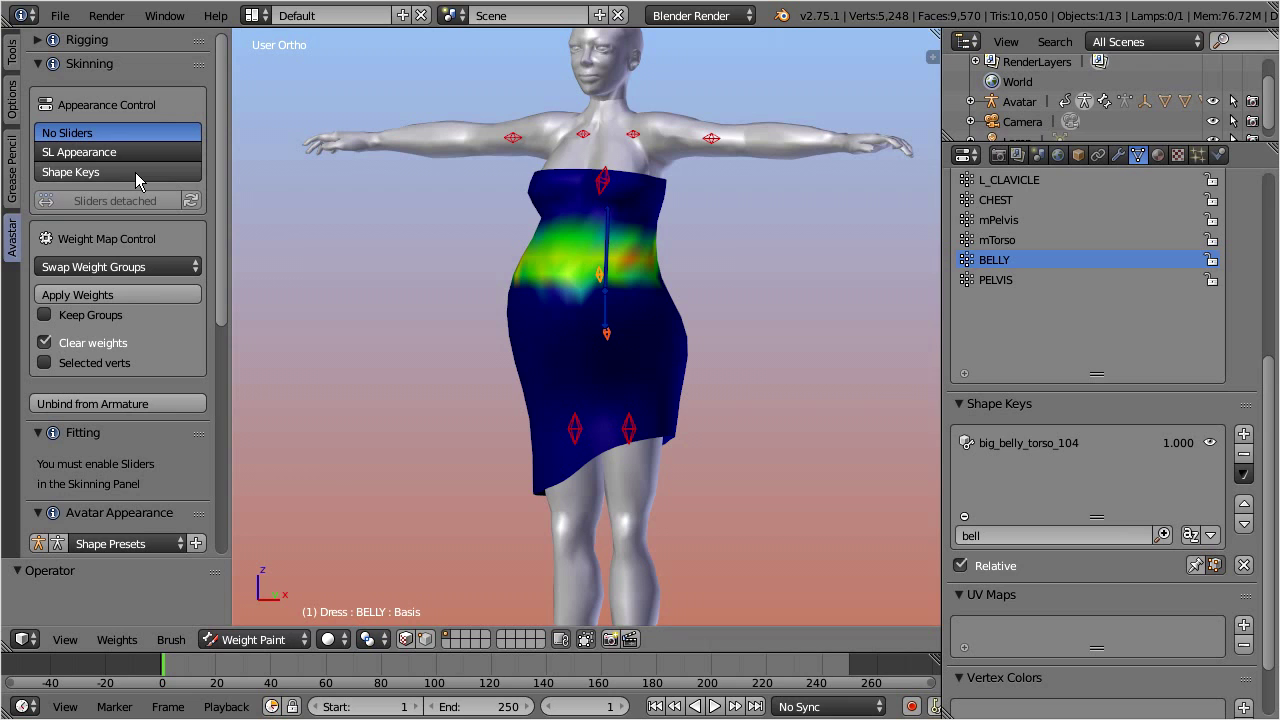
pyautogui.click(135, 172)
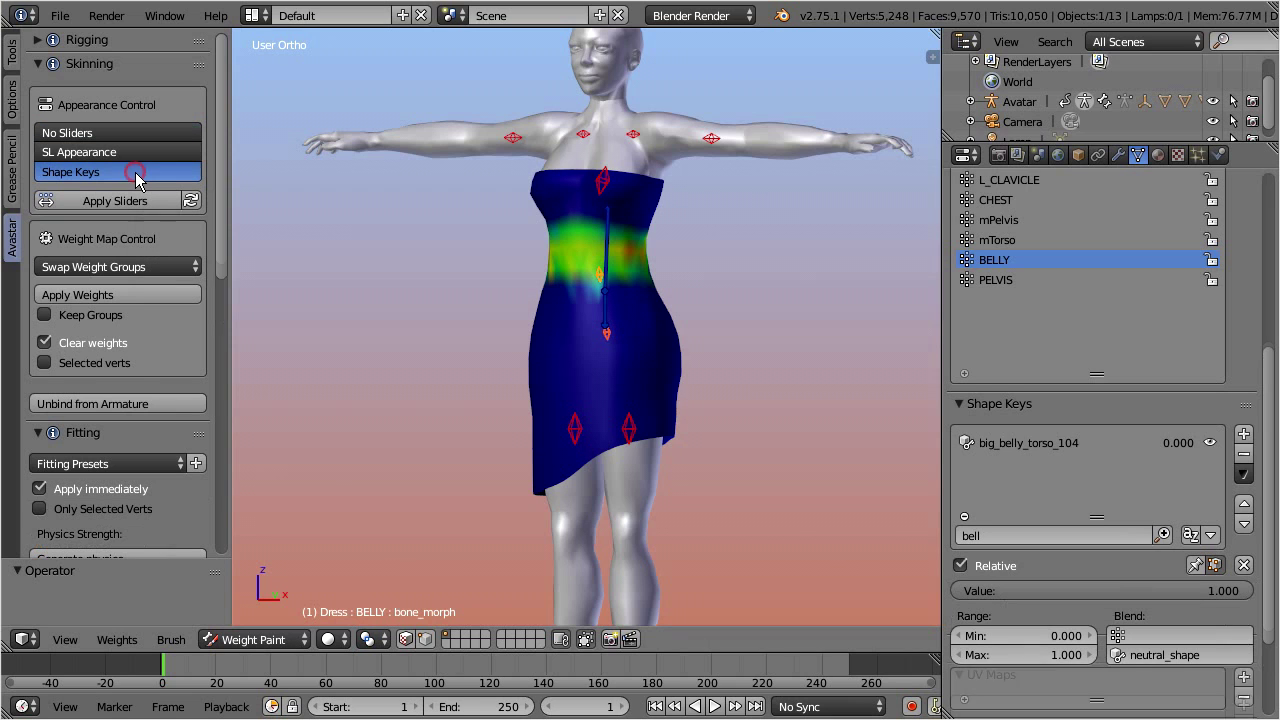
pyautogui.click(40, 67)
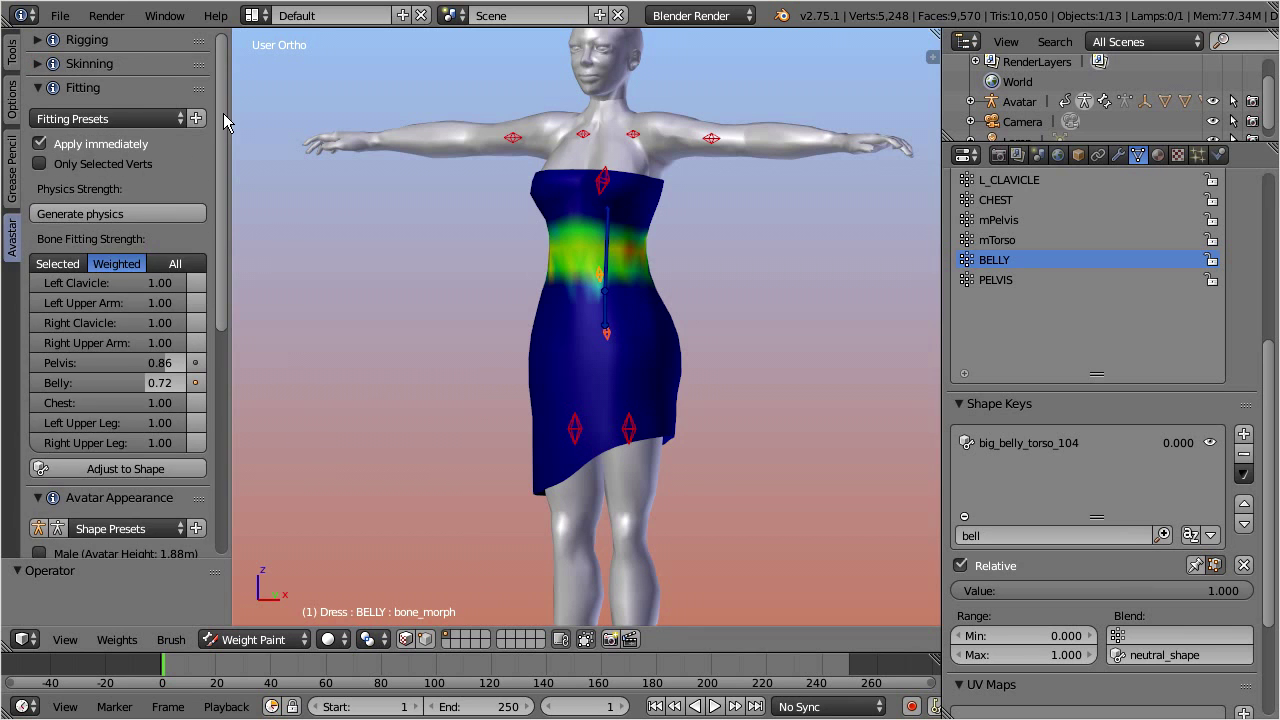
# Step: Clear the shape key filter, select big_belly_torso_104, and set its Blend to bone_morph
pyautogui.moveTo(222, 115); pyautogui.dragTo(223, 246)
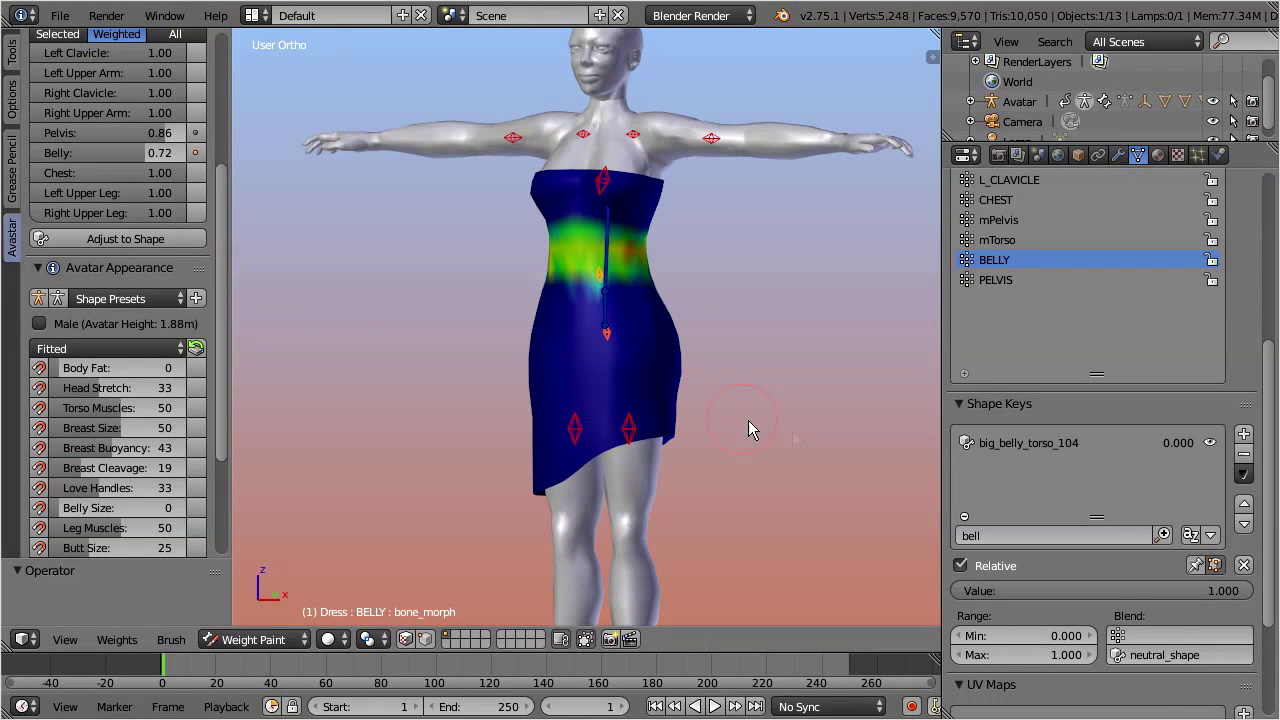
pyautogui.click(1037, 535)
pyautogui.press('BackSpace')
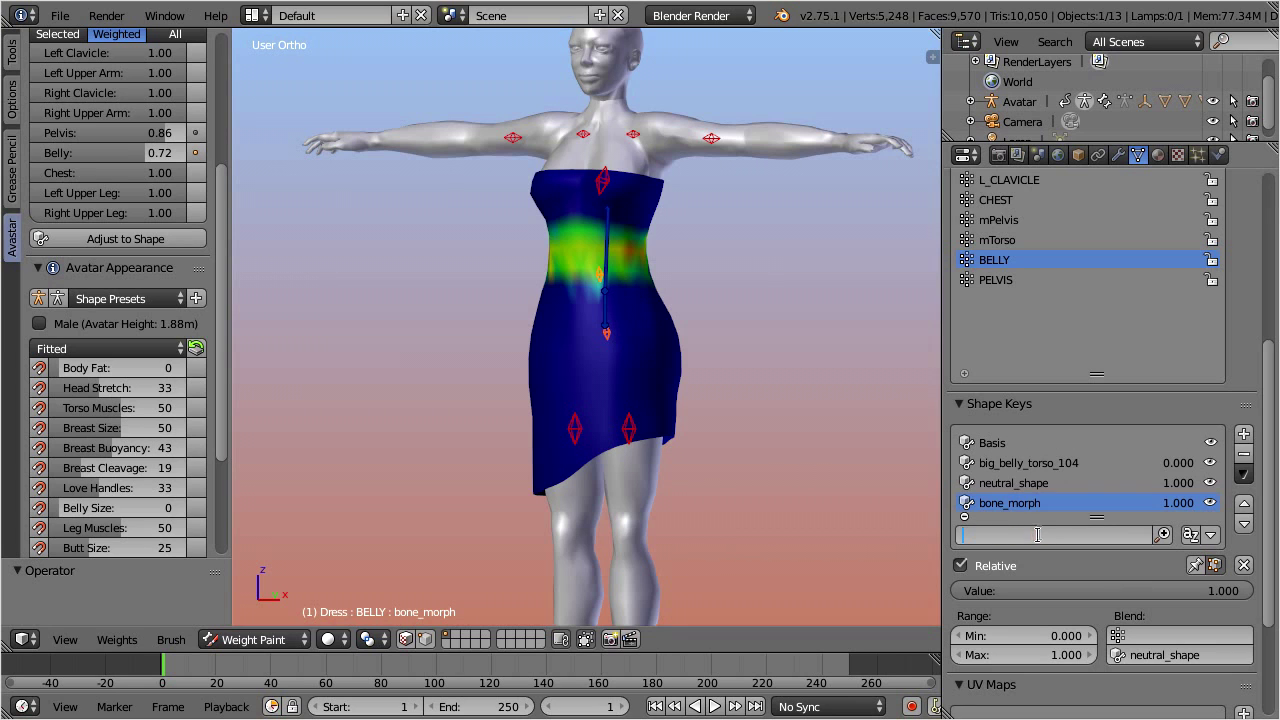
pyautogui.click(1027, 464)
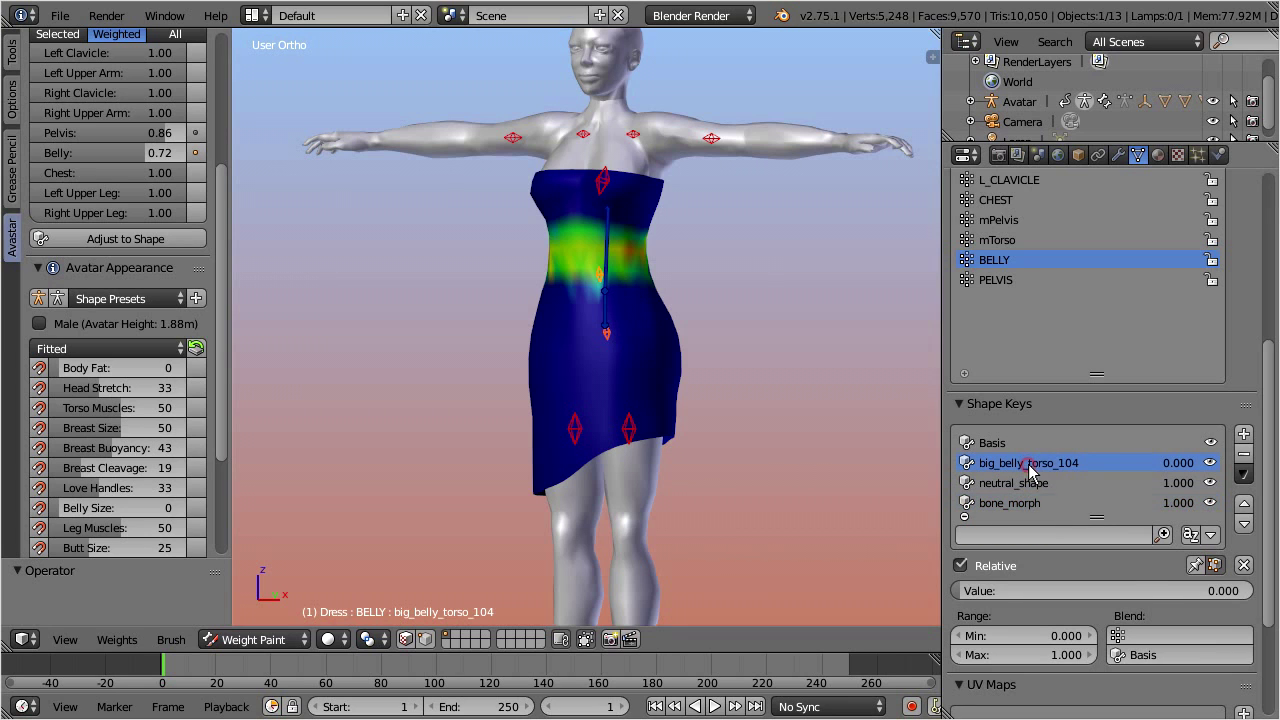
pyautogui.click(1146, 655)
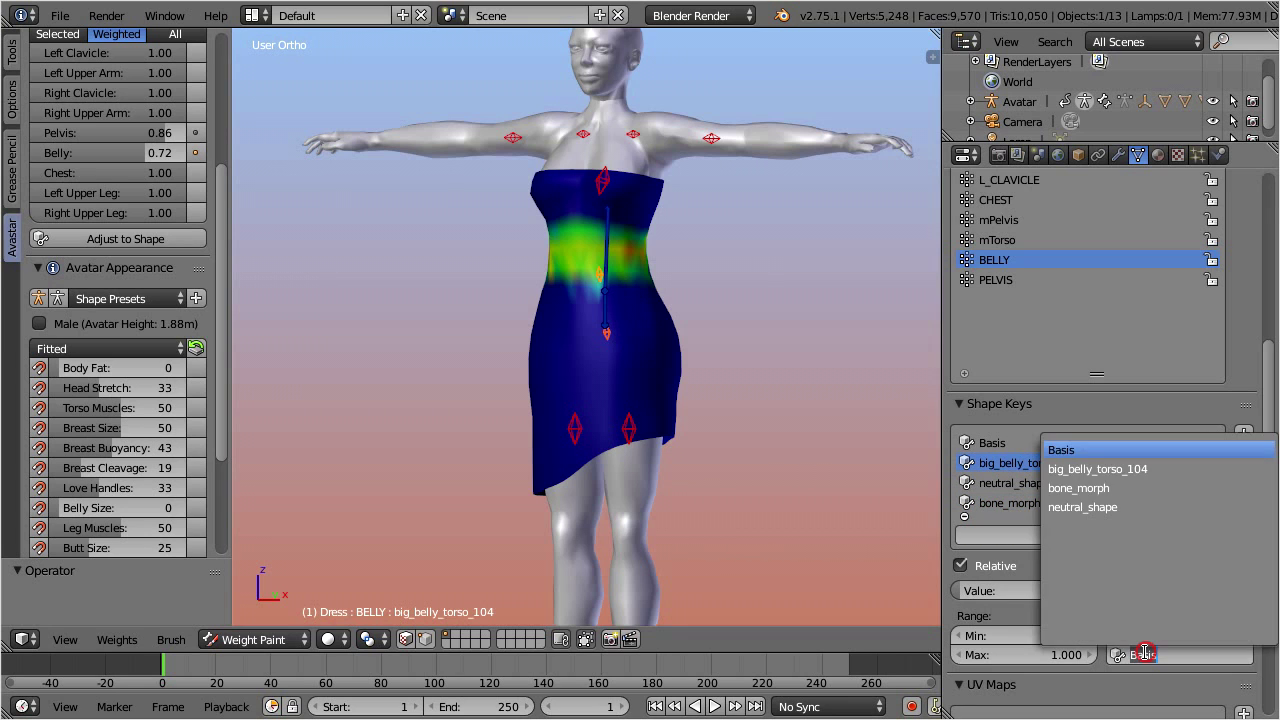
pyautogui.click(1118, 488)
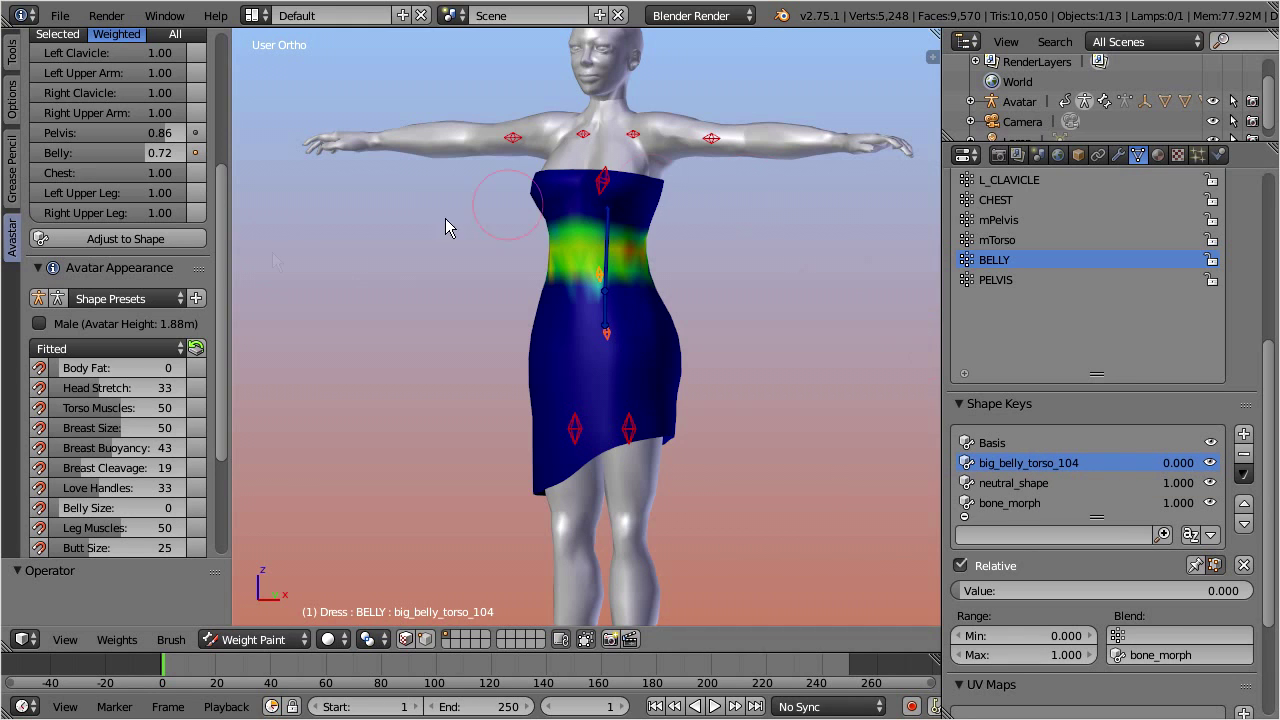
# Step: Vary Belly Size up and down from side and front views, leaving it at 76, to confirm the dress follows
pyautogui.scroll(-2, 160, 400)
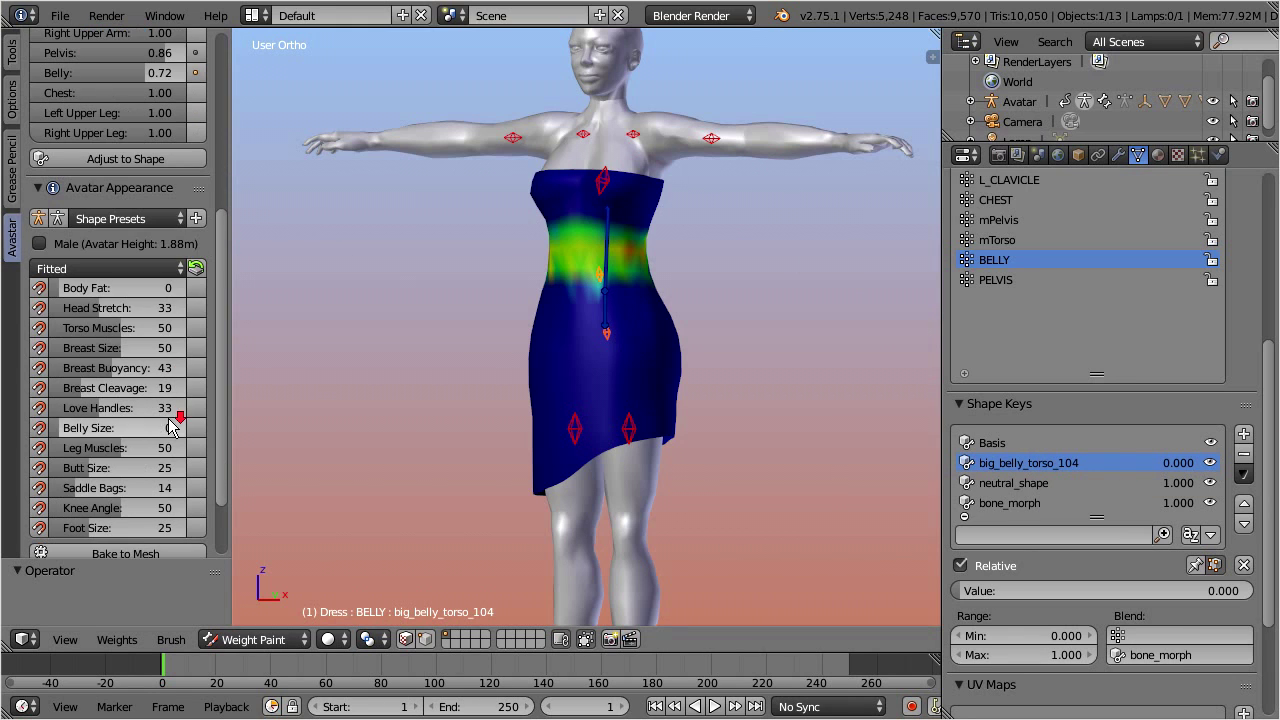
pyautogui.click(64, 430)
pyautogui.moveTo(64, 430); pyautogui.dragTo(200, 431)
pyautogui.moveTo(562, 386); pyautogui.dragTo(820, 386, button='middle')
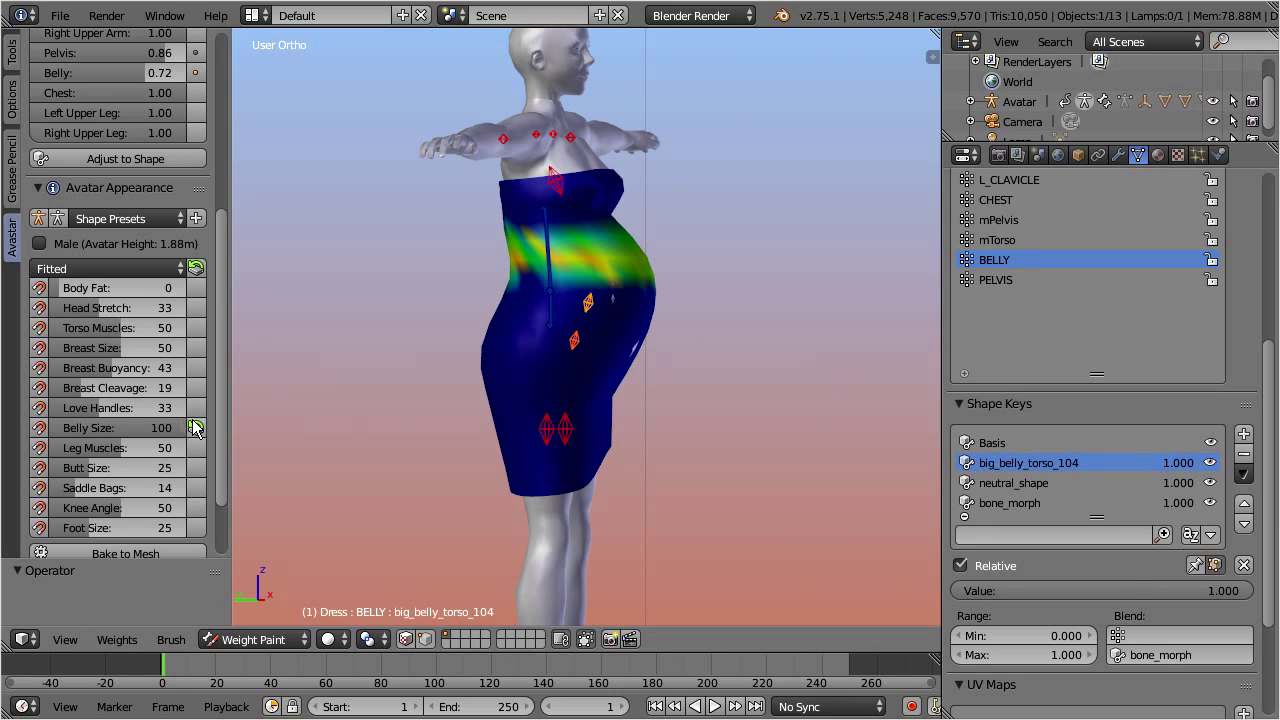
pyautogui.moveTo(172, 421); pyautogui.dragTo(34, 430)
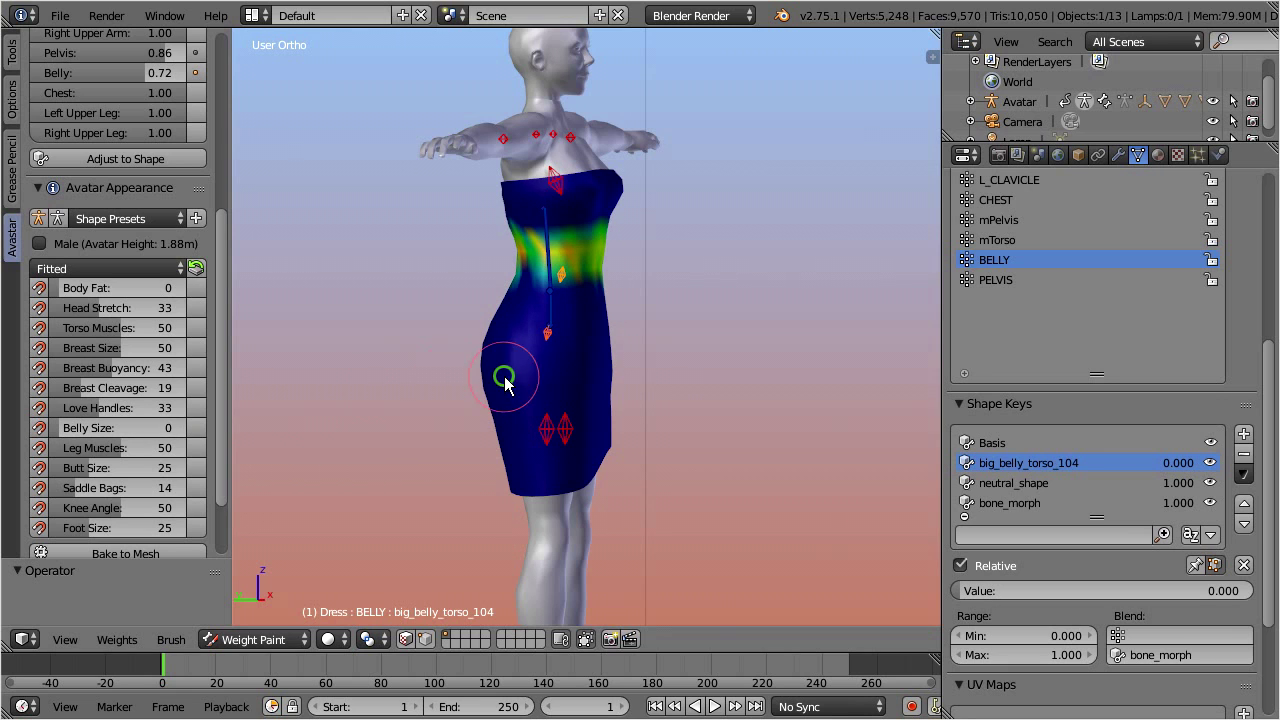
pyautogui.moveTo(500, 371); pyautogui.dragTo(388, 388, button='middle')
pyautogui.moveTo(57, 424); pyautogui.dragTo(160, 430)
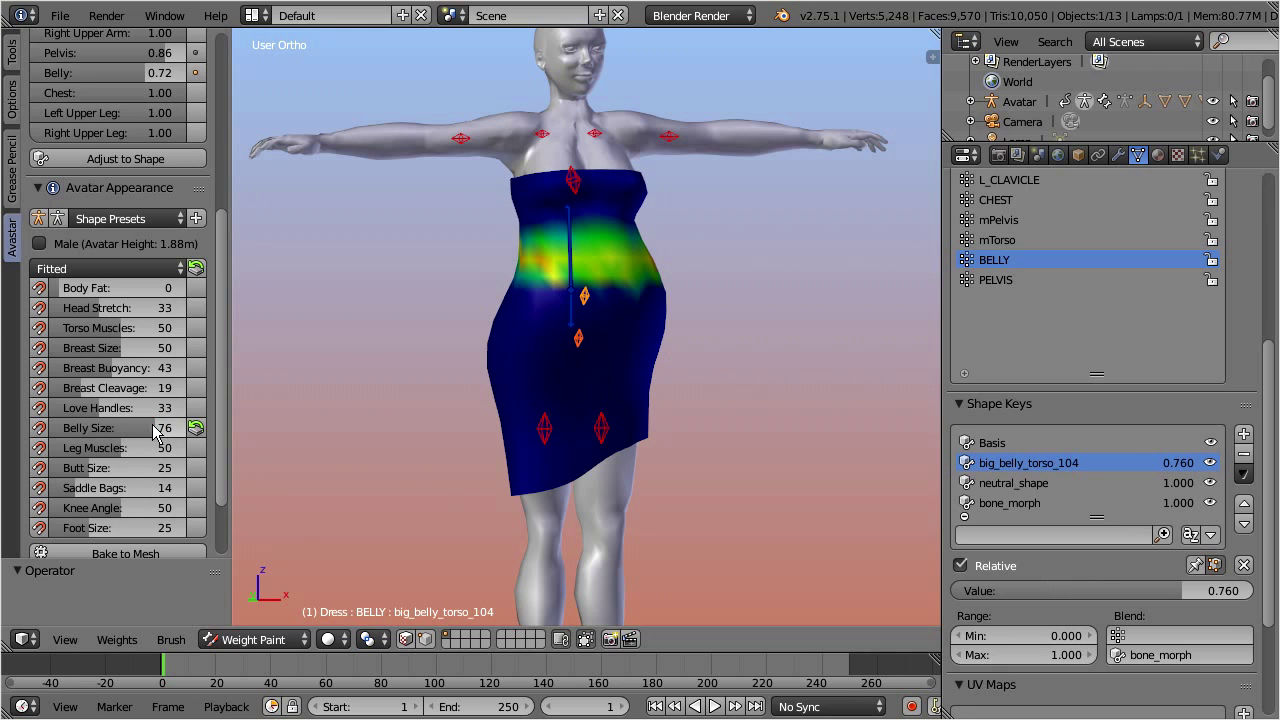
# Step: Test the dress against Breast Size 53 and Leg Muscles 66
pyautogui.moveTo(120, 348)
pyautogui.mouseDown()
pyautogui.moveTo(166, 352)
pyautogui.moveTo(124, 345)
pyautogui.mouseUp()
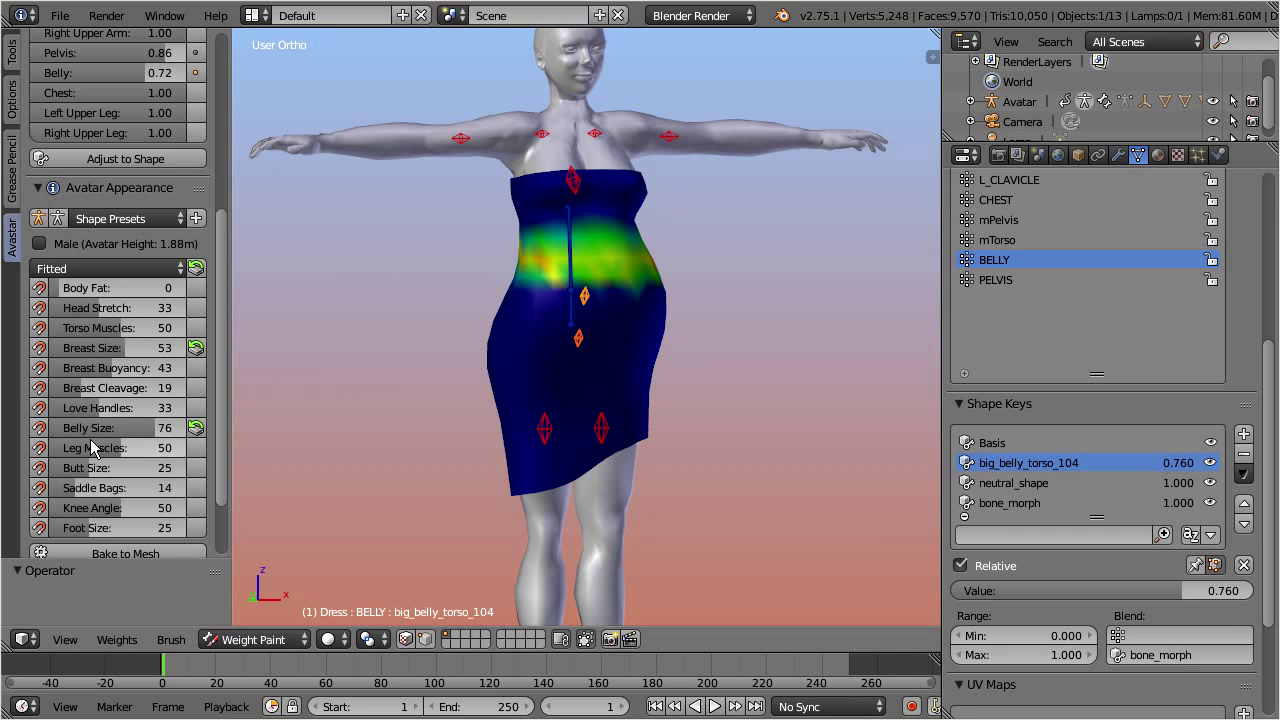
pyautogui.moveTo(117, 448); pyautogui.dragTo(240, 452)
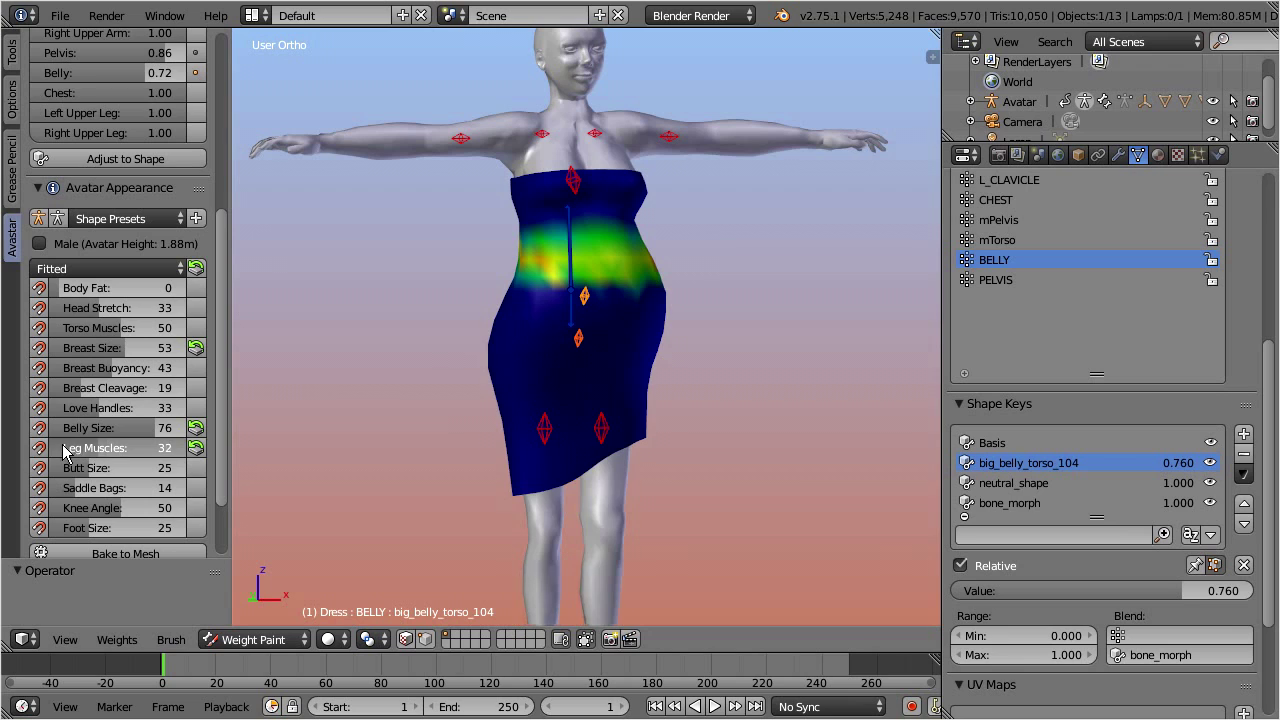
pyautogui.moveTo(122, 452); pyautogui.dragTo(145, 452)
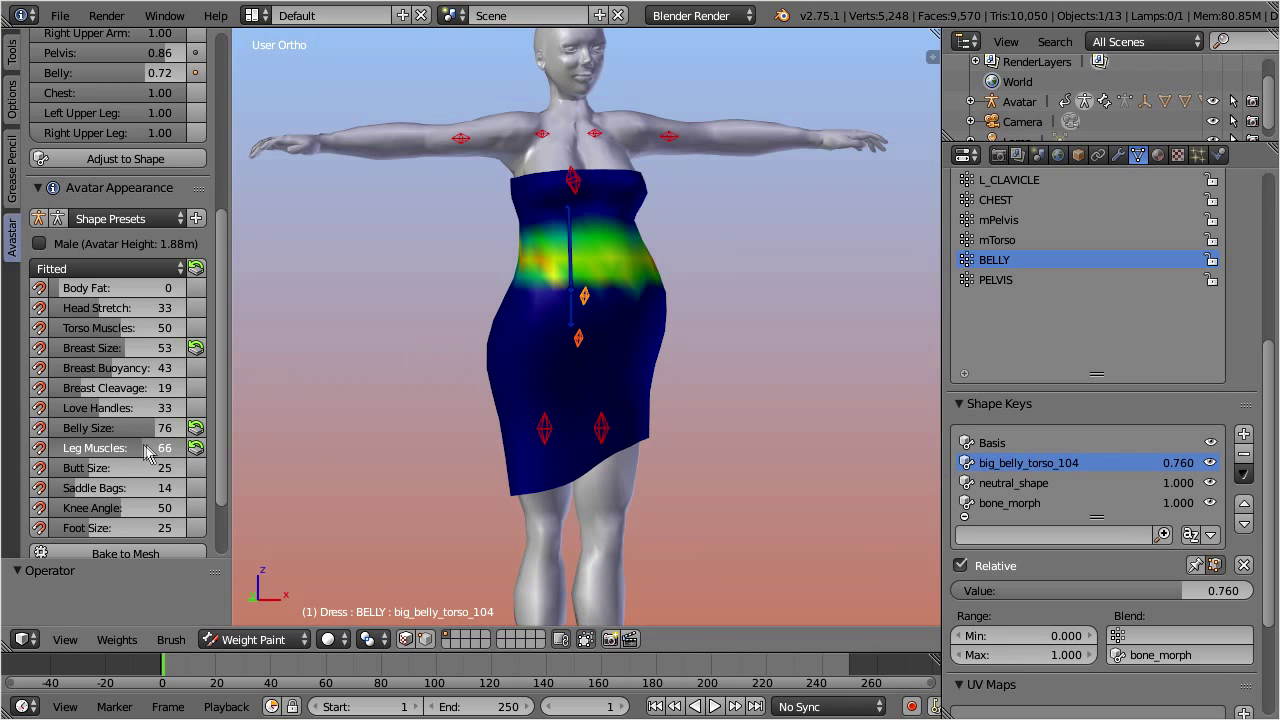